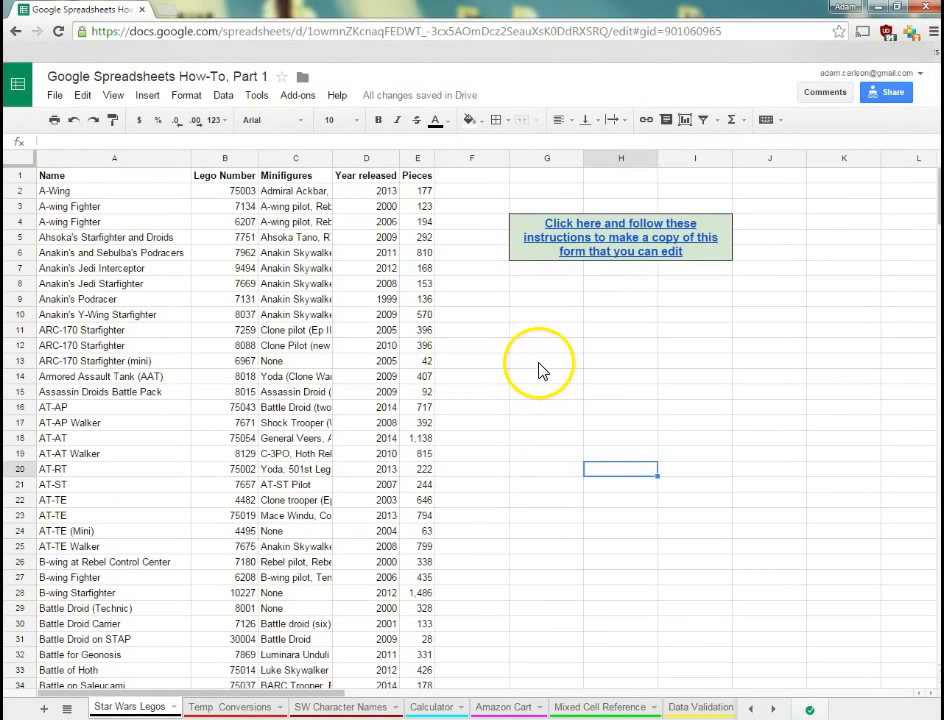
Merge the range G12:I14 into a single cell with Merge all, and undo the merge
{"action": "left_click", "coordinate": [597, 361]}
{"action": "left_click", "coordinate": [678, 359]}
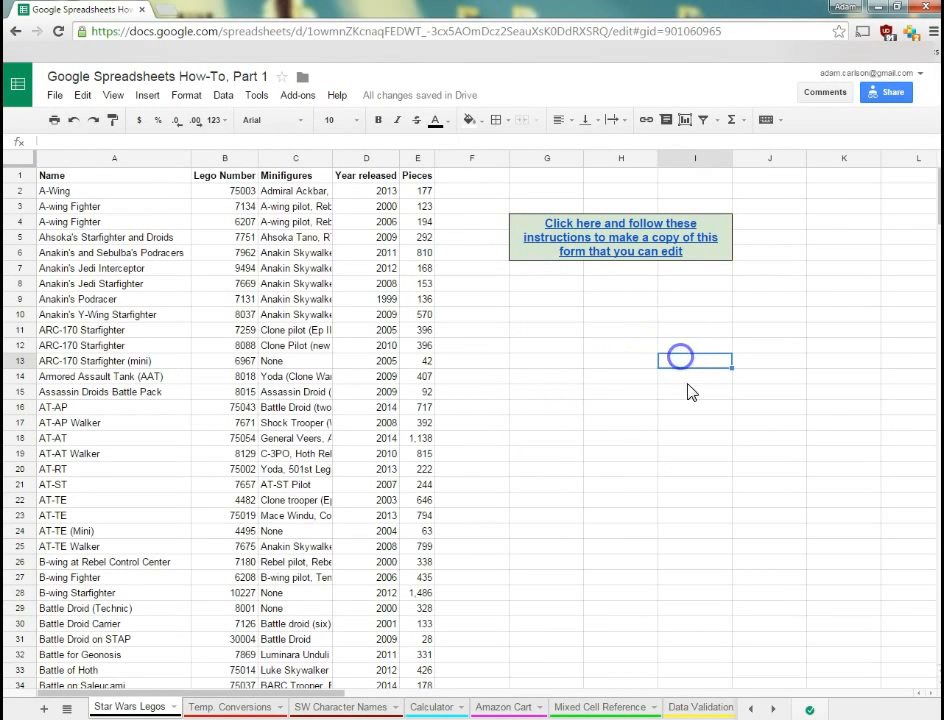
{"action": "left_click_drag", "start_coordinate": [564, 352], "coordinate": [690, 378]}
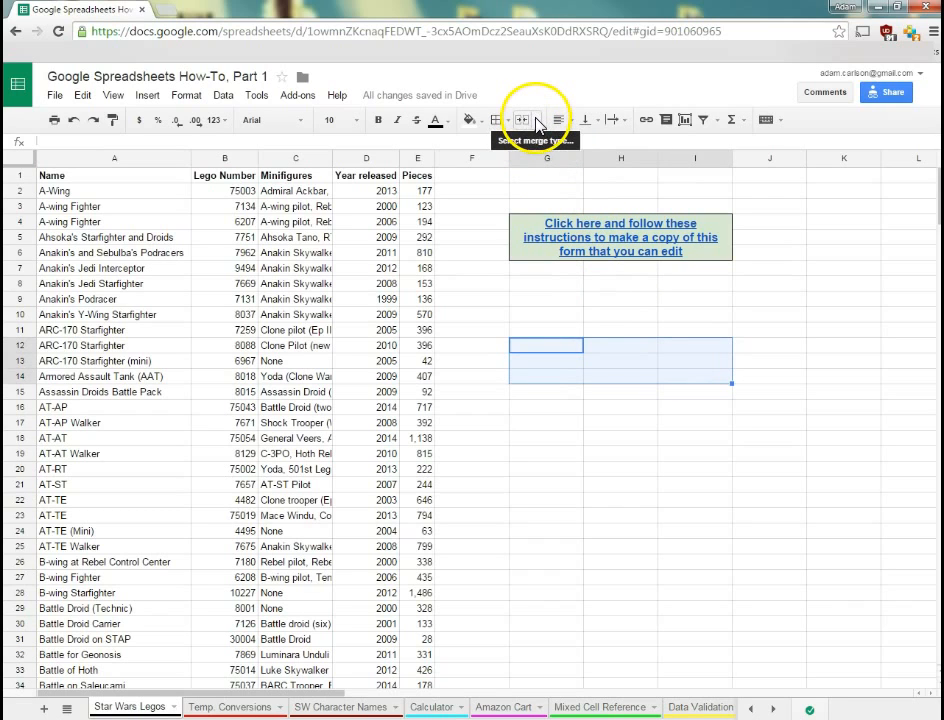
{"action": "left_click", "coordinate": [538, 121]}
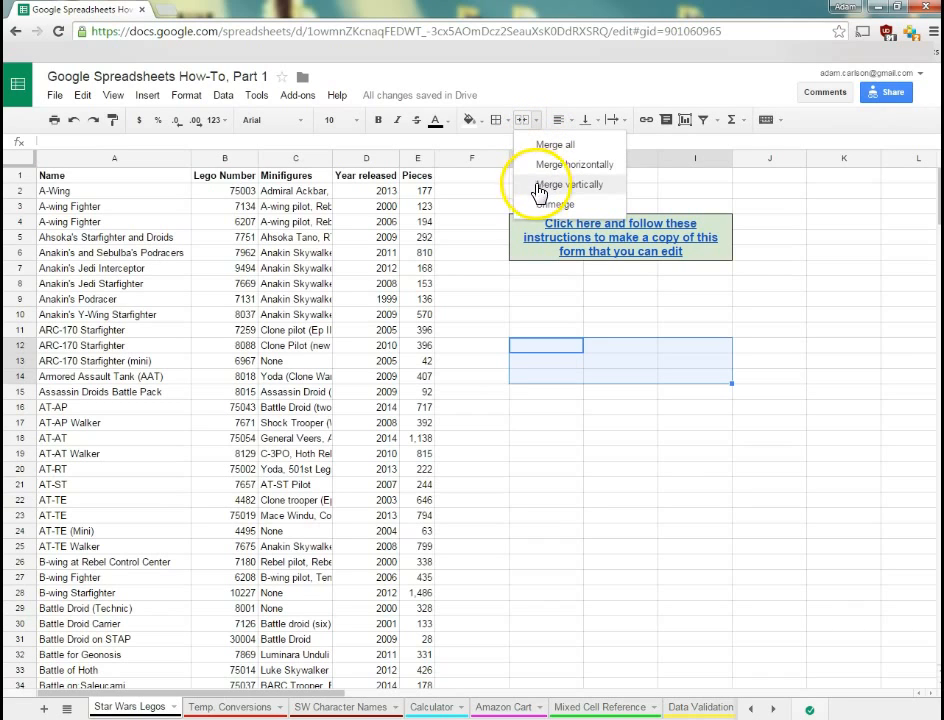
{"action": "left_click", "coordinate": [541, 152]}
{"action": "key", "text": "ctrl+z"}
{"action": "key", "text": "Down"}
{"action": "key", "text": "Down"}
{"action": "key", "text": "Down"}
{"action": "key", "text": "Down"}
{"action": "key", "text": "Down"}
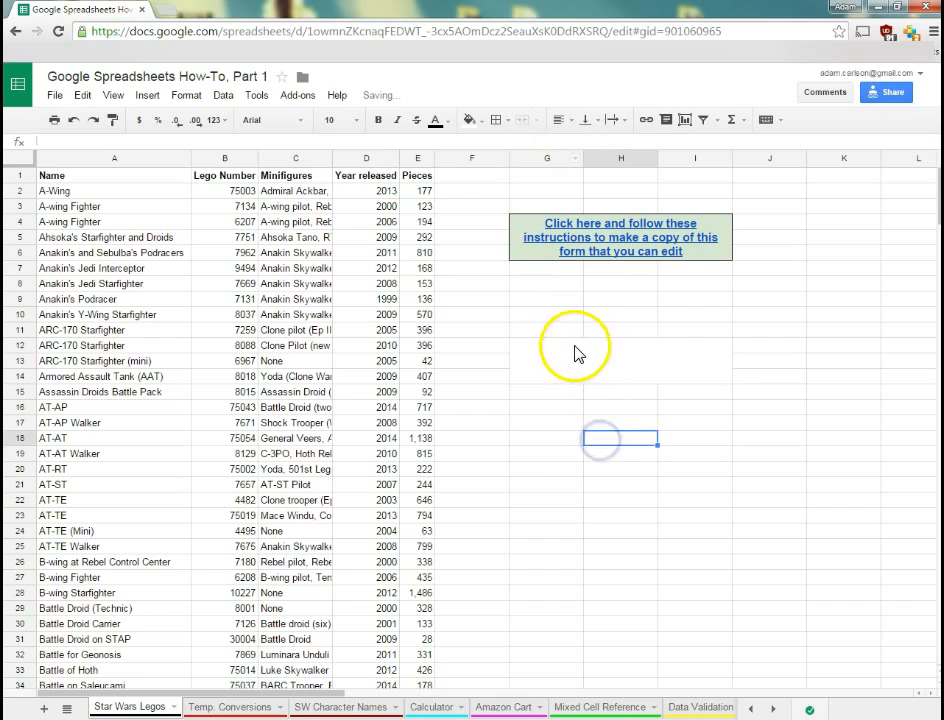
{"action": "left_click", "coordinate": [614, 357]}
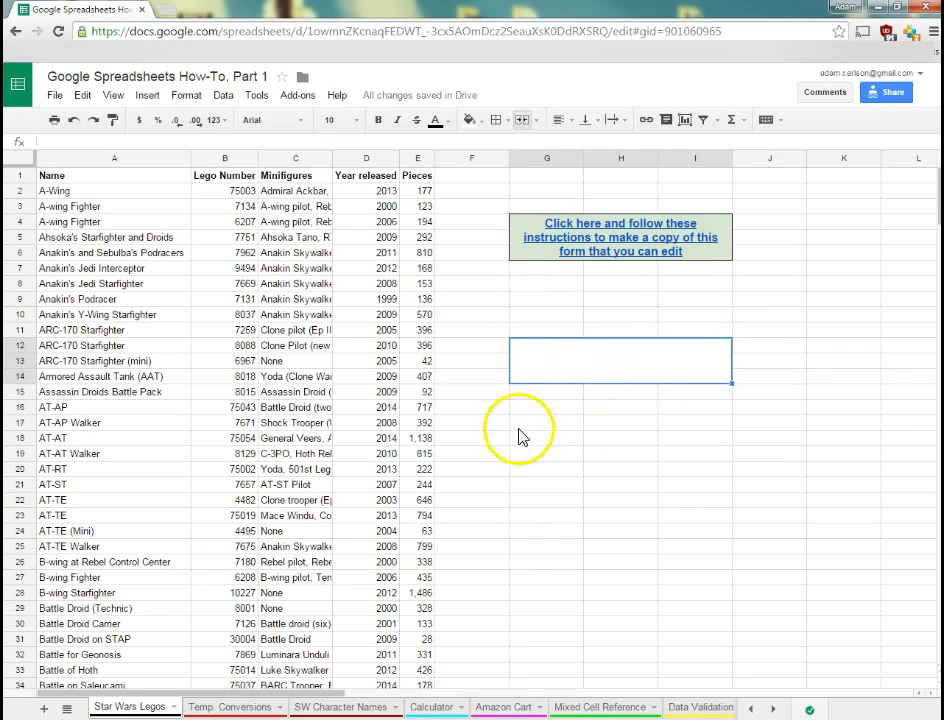
{"action": "key", "text": "ctrl+z"}
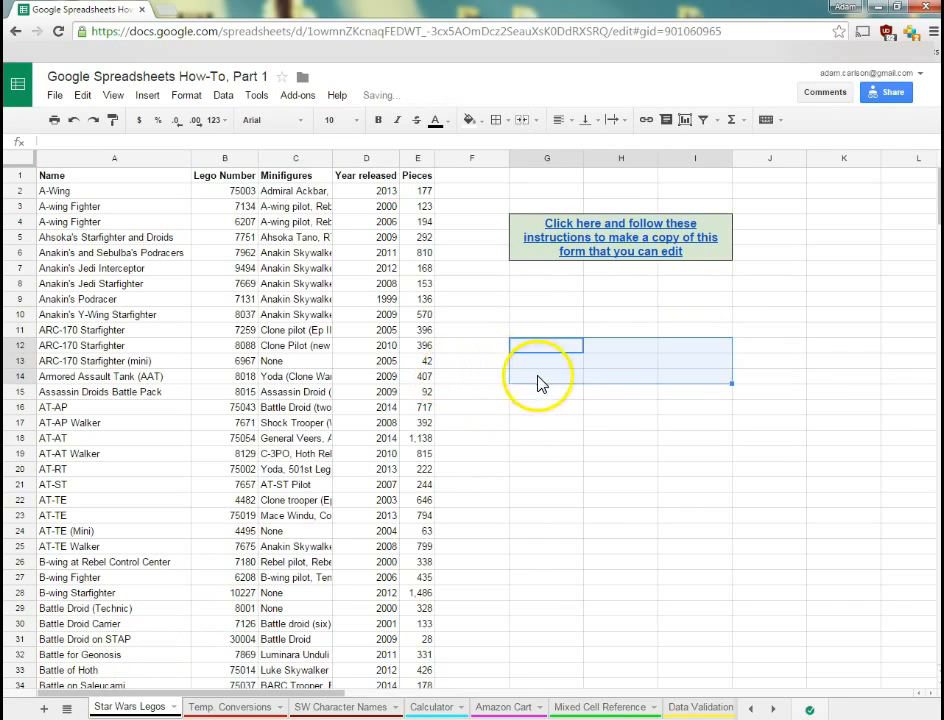
Merge the range G12:I14 horizontally, check each merged row, and undo the merge
{"action": "left_click", "coordinate": [538, 121]}
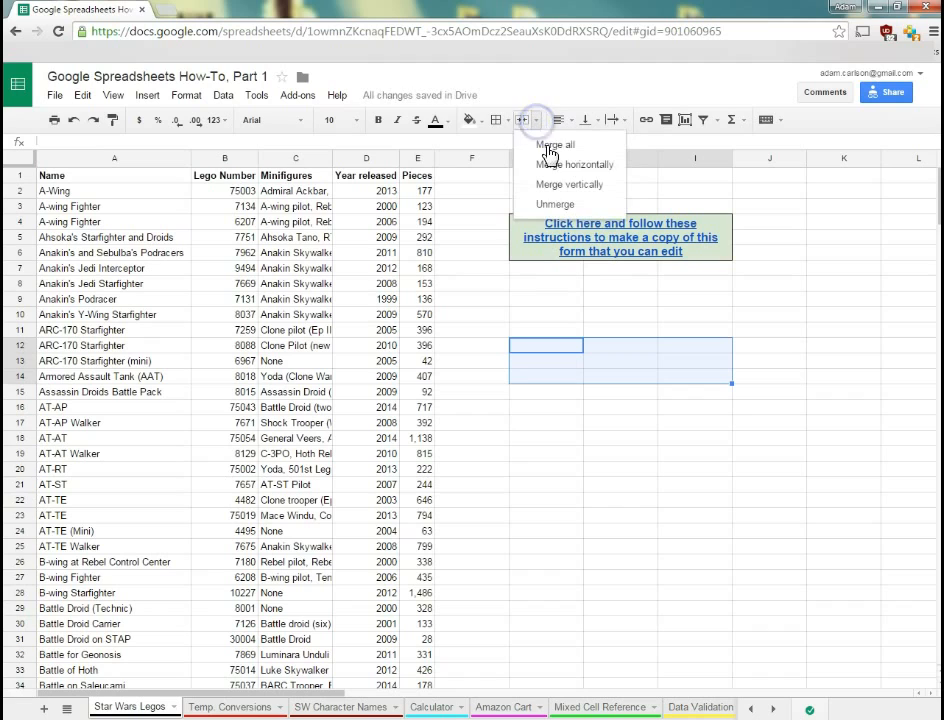
{"action": "left_click", "coordinate": [552, 165]}
{"action": "left_click", "coordinate": [608, 345]}
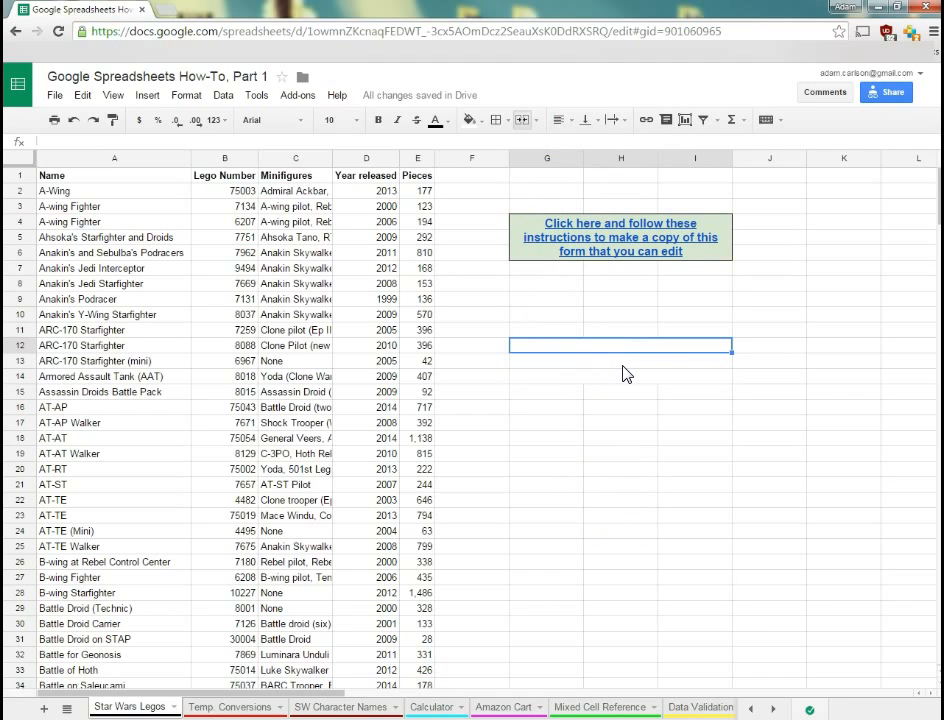
{"action": "left_click", "coordinate": [622, 366]}
{"action": "left_click", "coordinate": [621, 378]}
{"action": "left_click", "coordinate": [600, 427]}
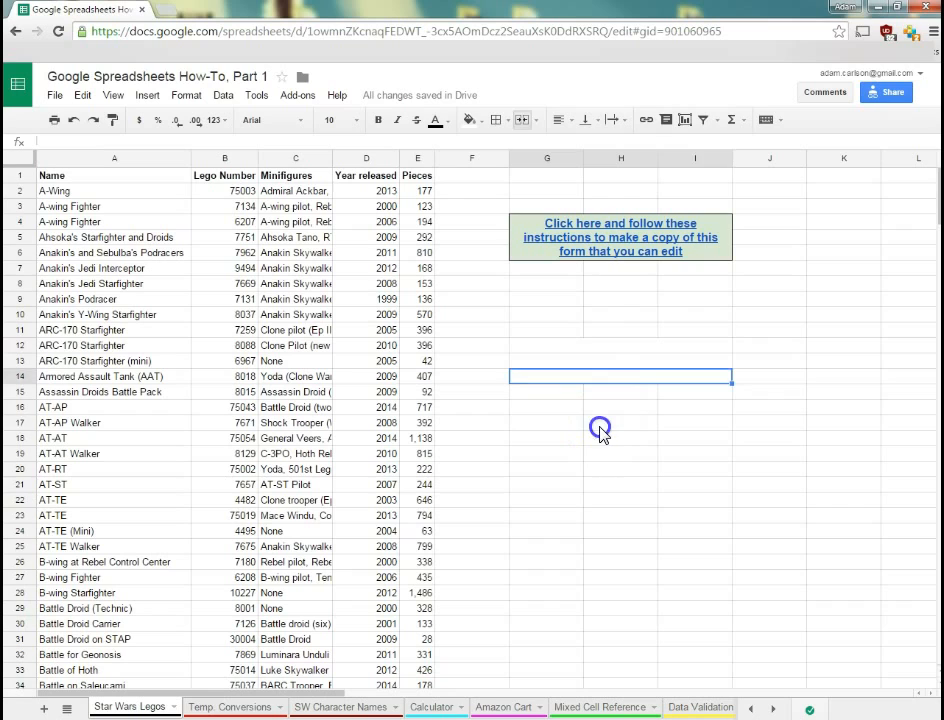
{"action": "left_click", "coordinate": [613, 347]}
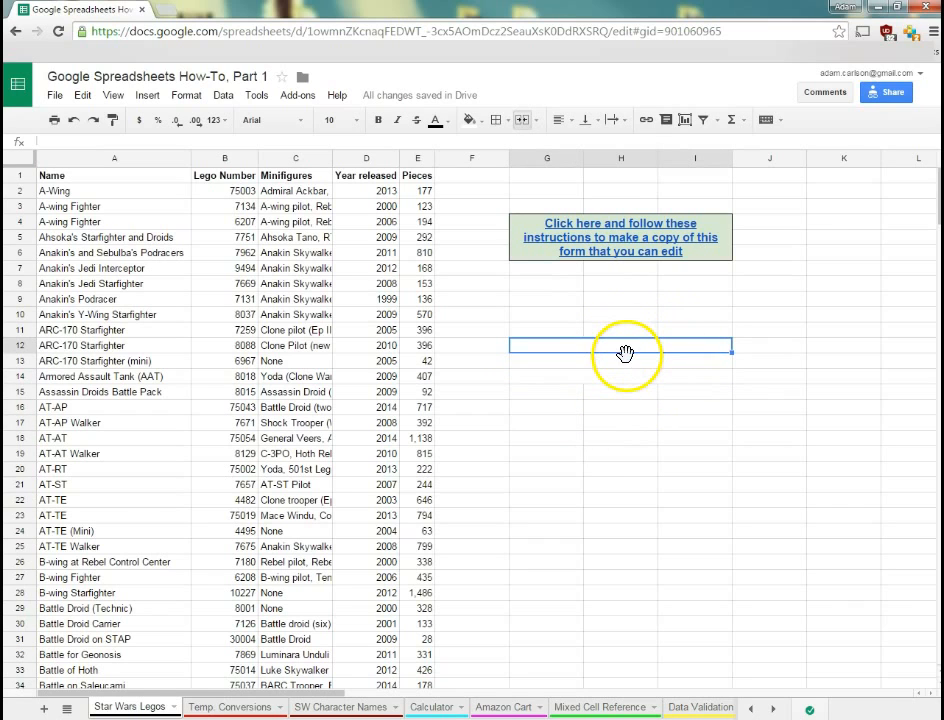
{"action": "key", "text": "ctrl+z"}
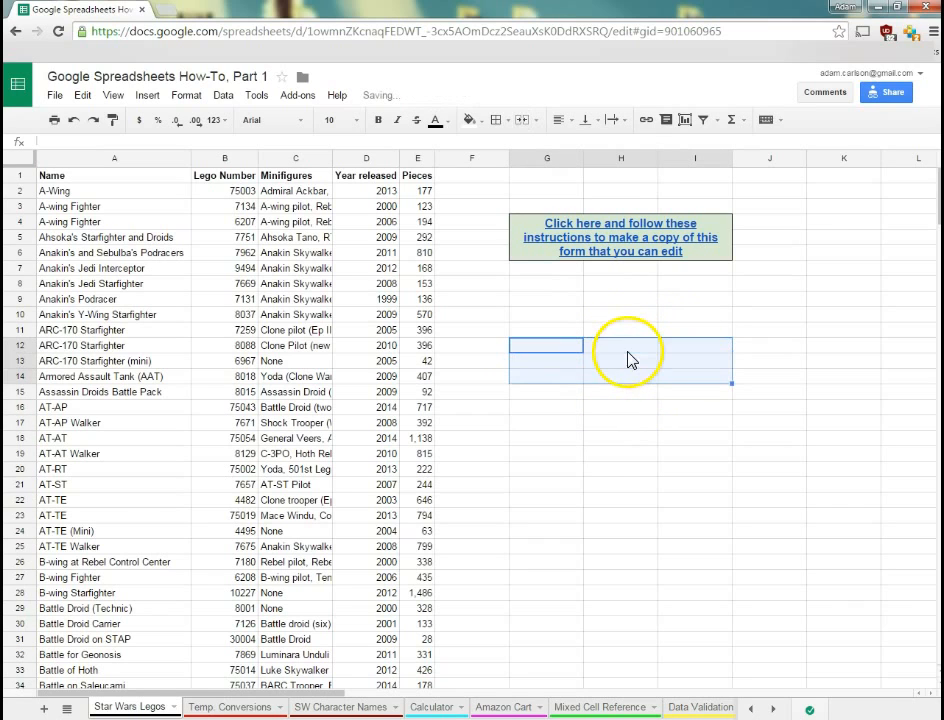
Merge the range G12:I14 vertically, and undo the merge
{"action": "left_click", "coordinate": [537, 120]}
{"action": "left_click", "coordinate": [545, 182]}
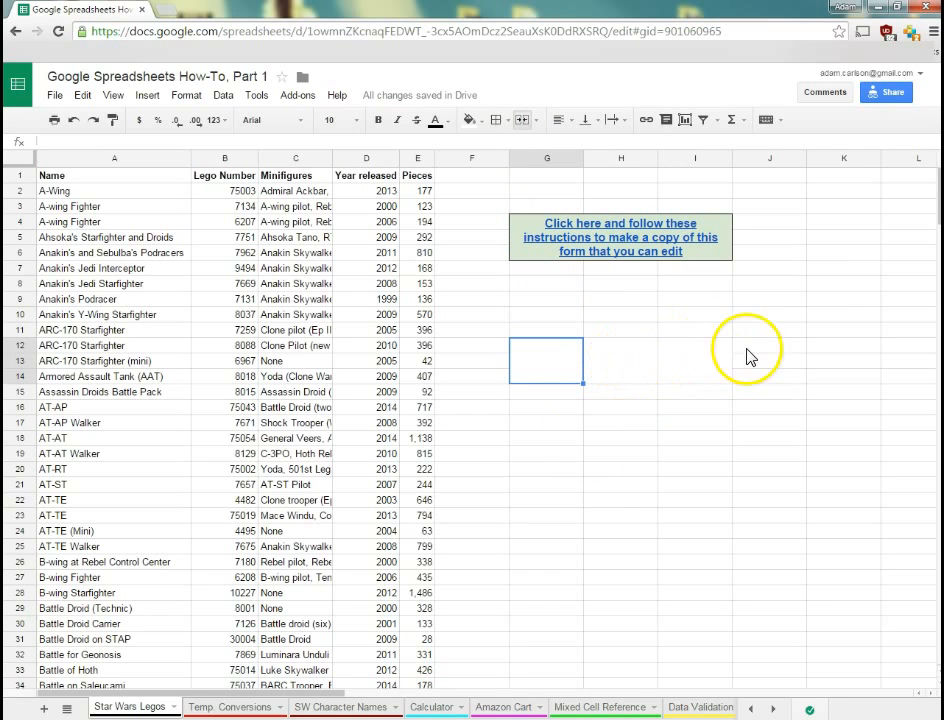
{"action": "key", "text": "ctrl+z"}
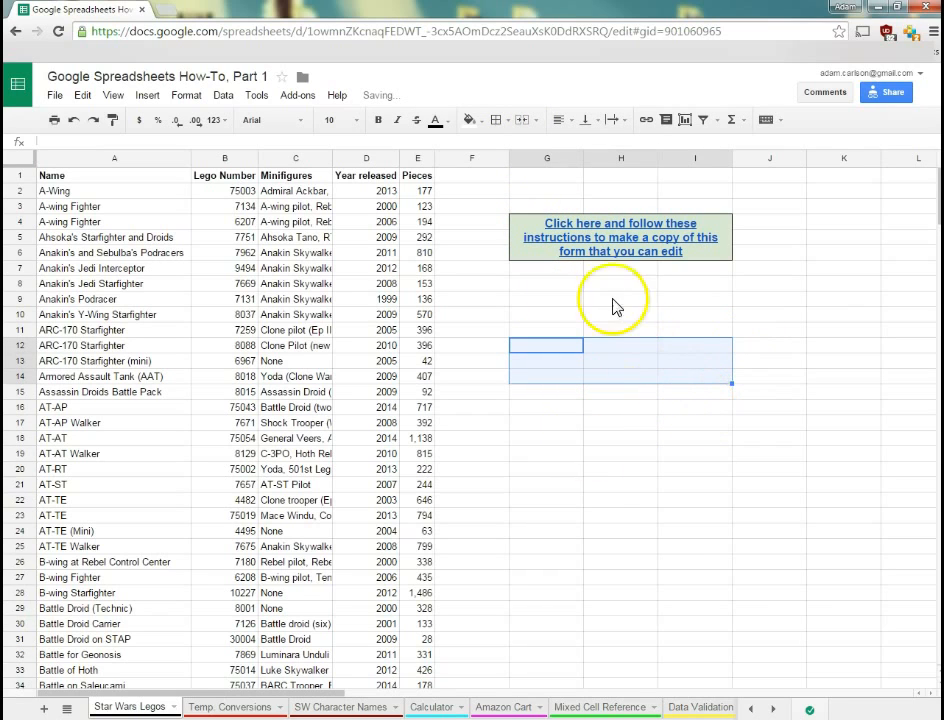
Merge all the cells in the range G12:I14 into one cell
{"action": "left_click", "coordinate": [540, 122]}
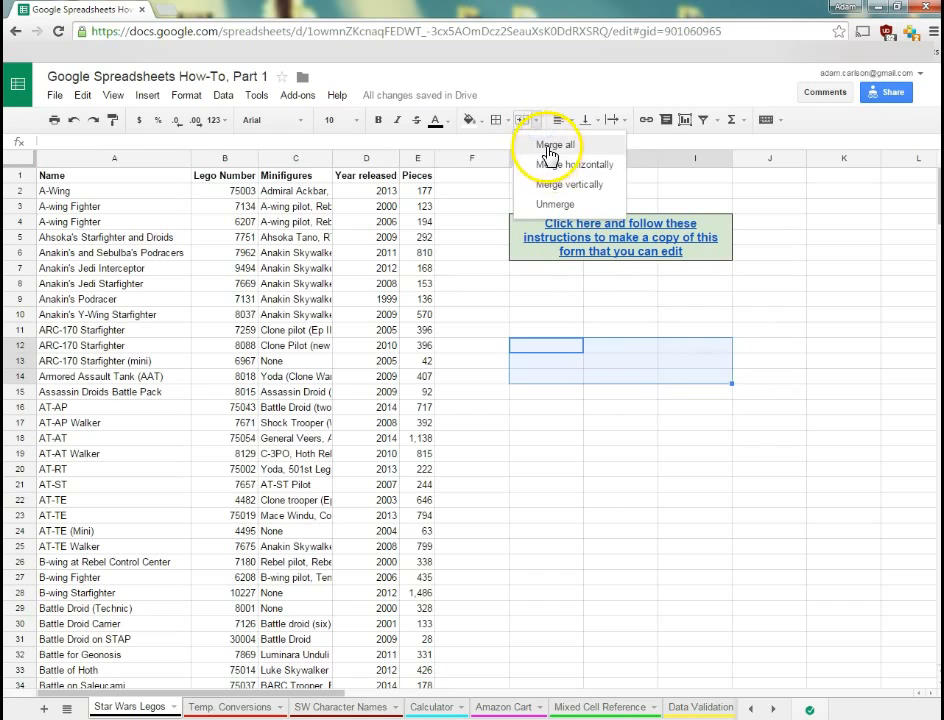
{"action": "left_click", "coordinate": [552, 141]}
{"action": "left_click", "coordinate": [612, 486]}
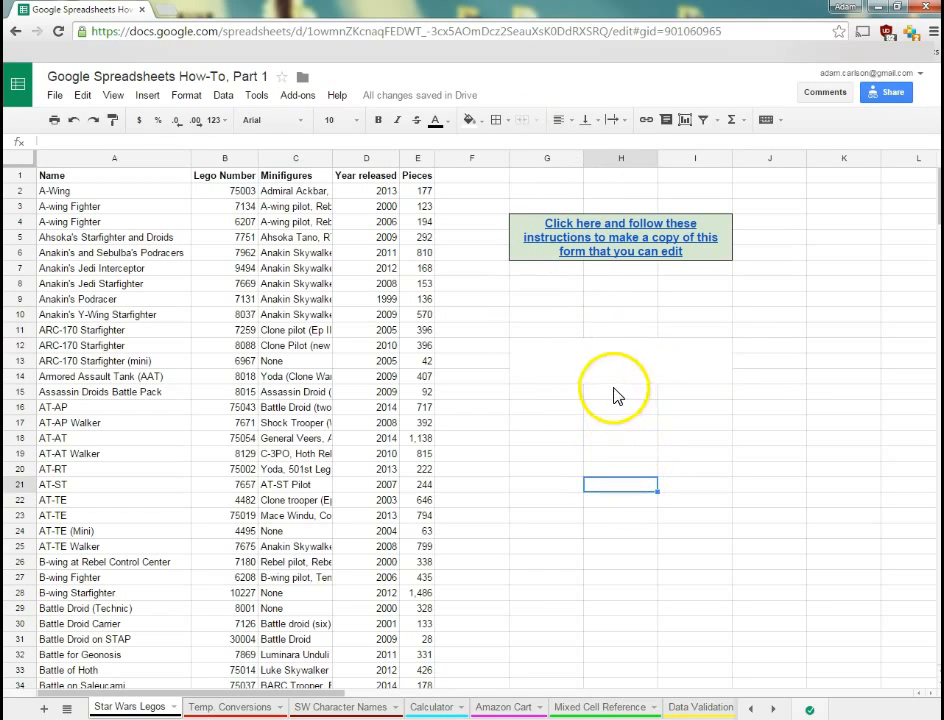
{"action": "left_click", "coordinate": [596, 358]}
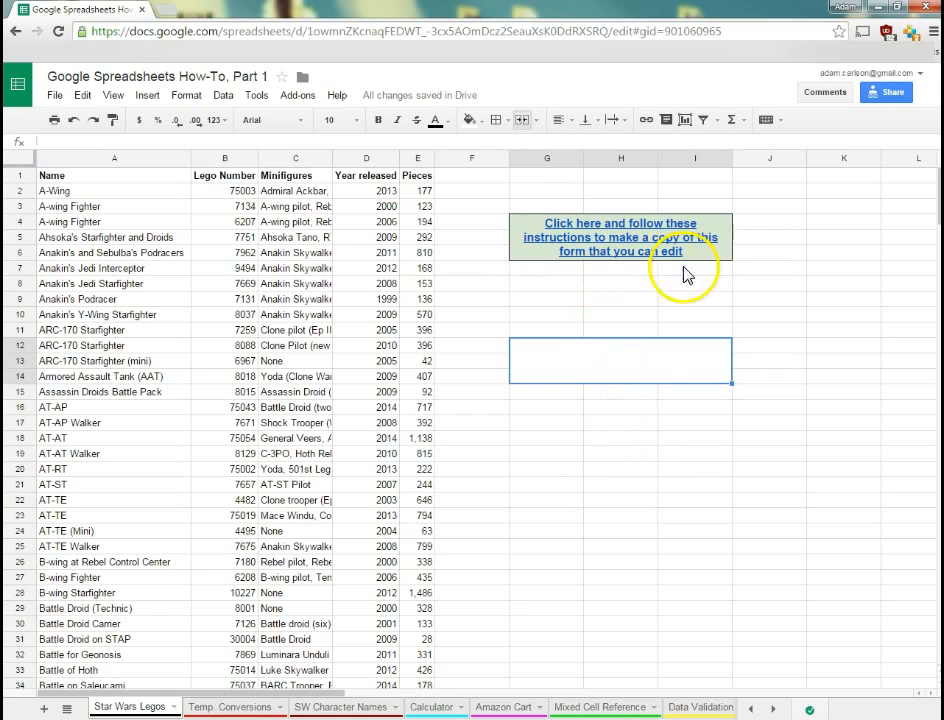
Unmerge the green instructions link cell at G4:I6, and undo the unmerge
{"action": "left_click", "coordinate": [714, 255]}
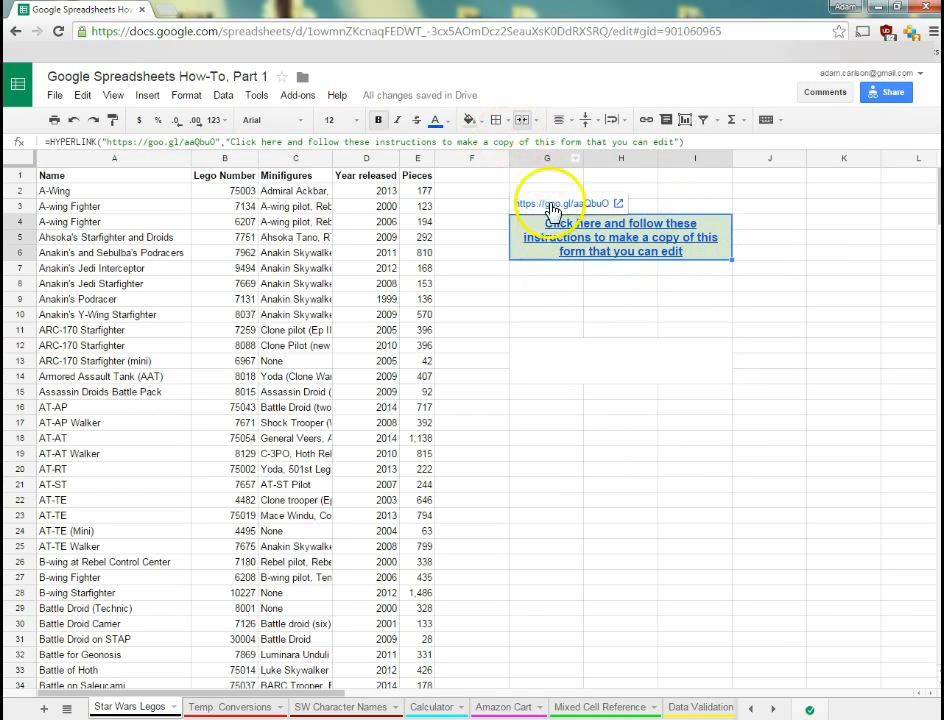
{"action": "left_click", "coordinate": [540, 124]}
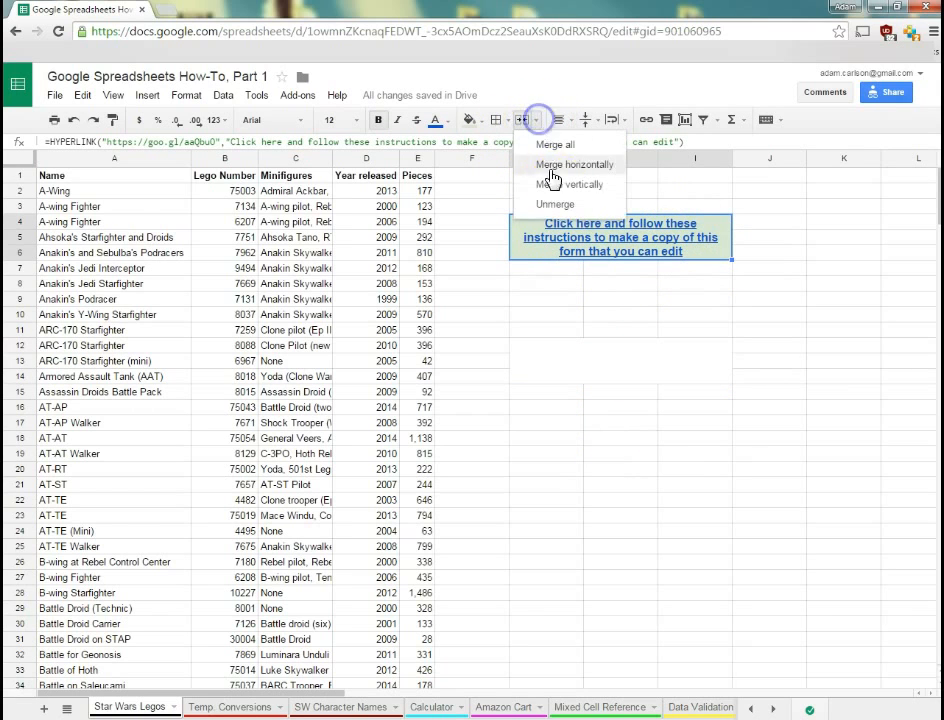
{"action": "left_click", "coordinate": [554, 204]}
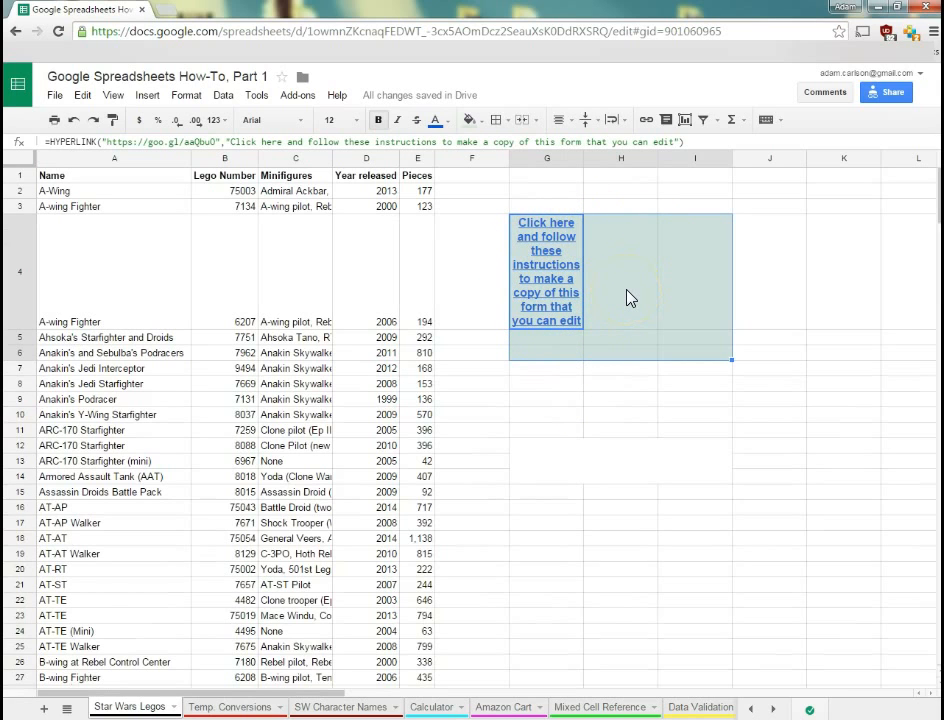
{"action": "key", "text": "ctrl+z"}
Enter "There are literally hundreds of Star Wars lego sets out there and I WANT THEM ALL." in the merged cell G12:I14
{"action": "left_click", "coordinate": [604, 370]}
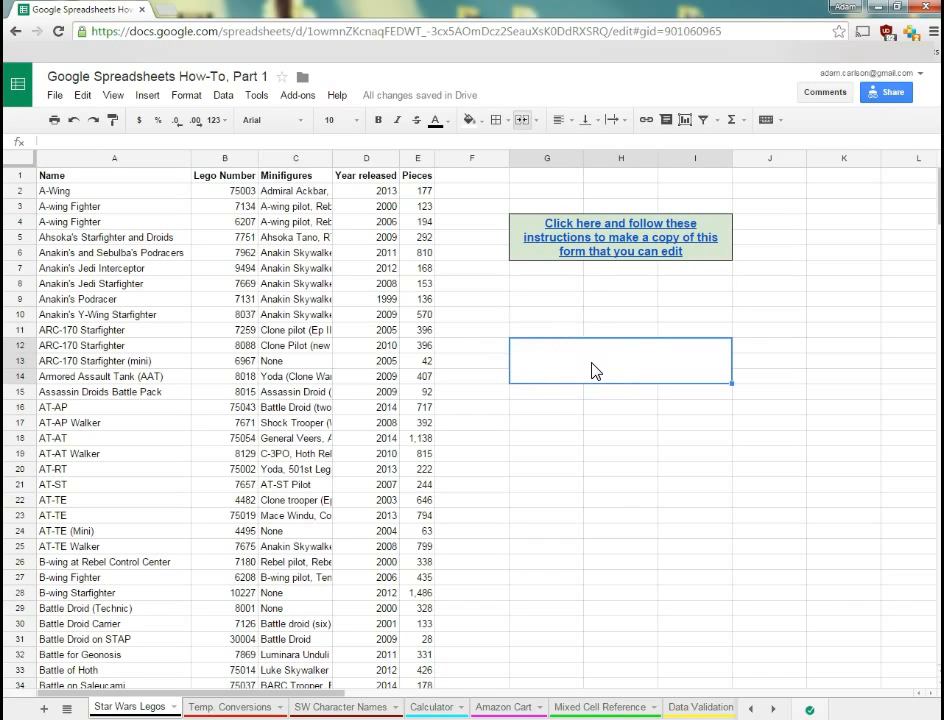
{"action": "type", "text": "e and I WANT THEM ALL"}
{"action": "left_click", "coordinate": [474, 352]}
{"action": "left_click", "coordinate": [535, 360]}
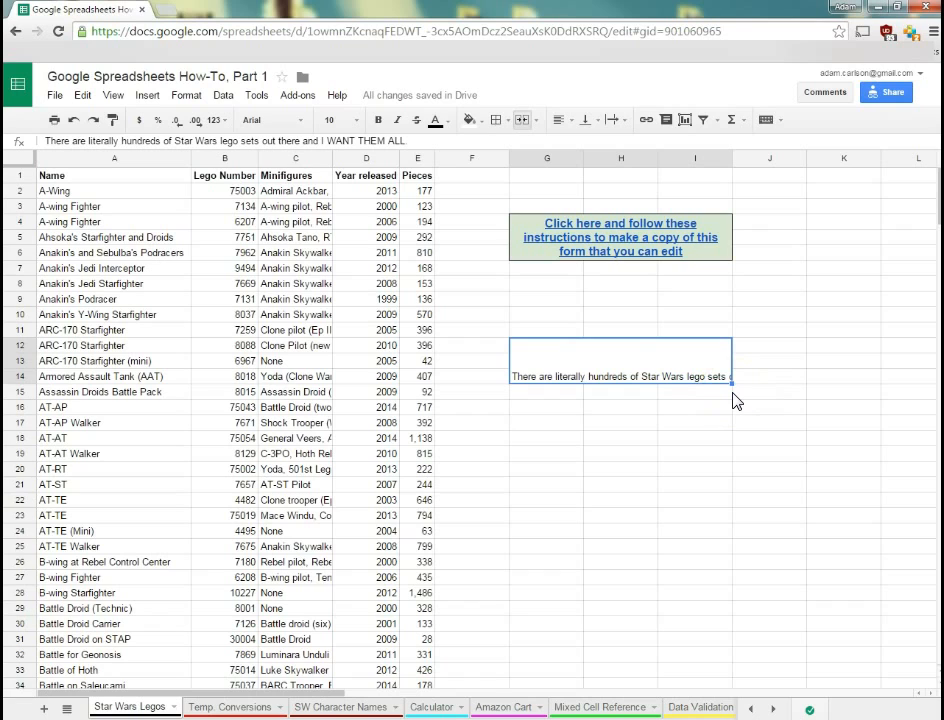
Set the text wrapping of the merged cell G12:I14 to Wrap, and change it to Clip
{"action": "left_click", "coordinate": [612, 119]}
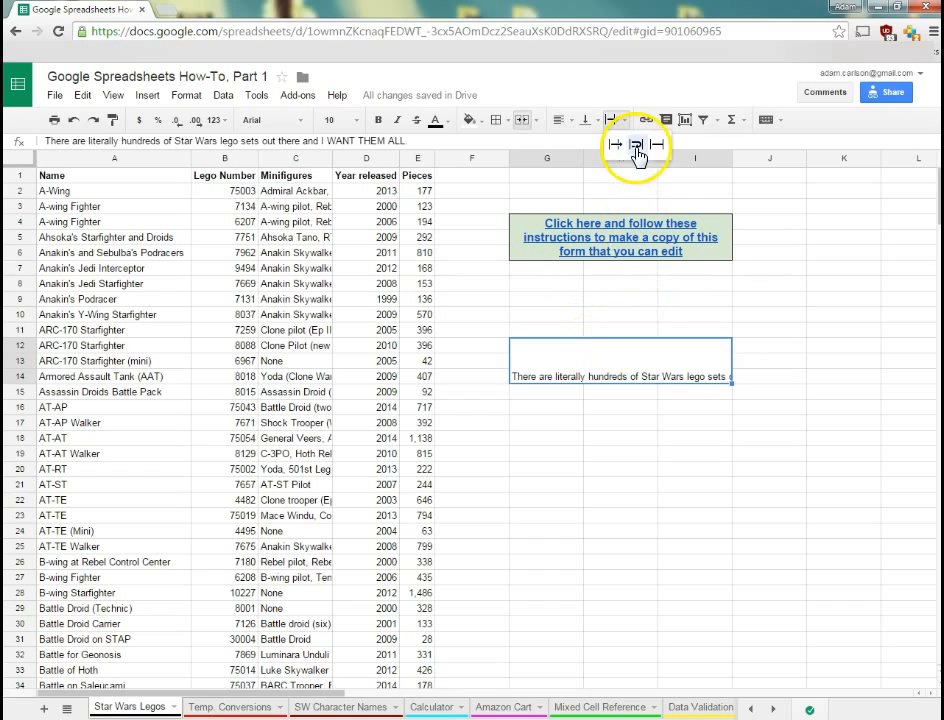
{"action": "left_click", "coordinate": [636, 147]}
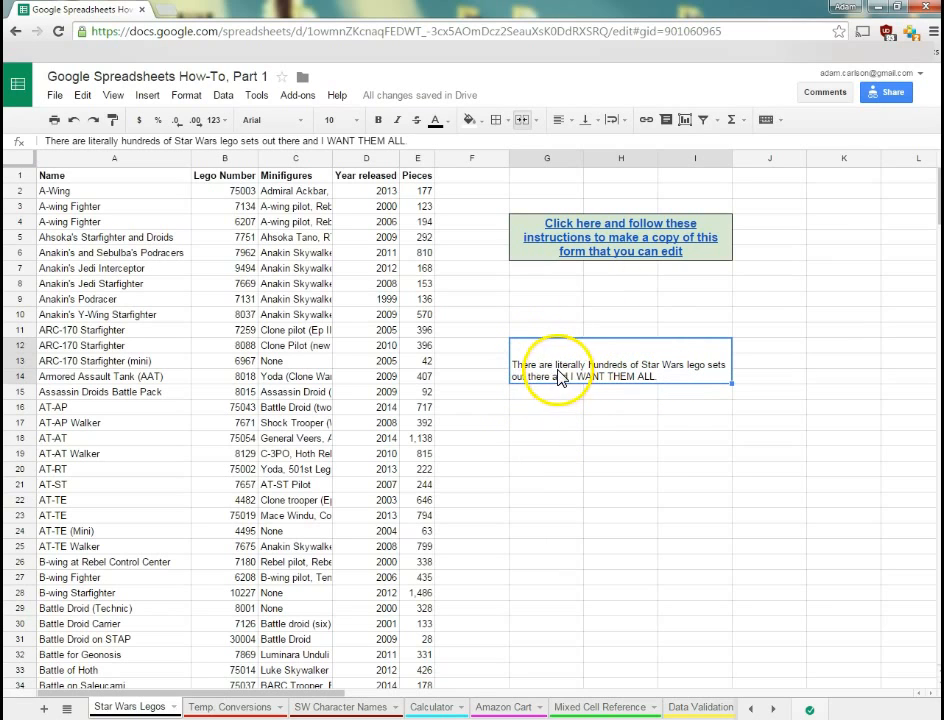
{"action": "left_click", "coordinate": [624, 120]}
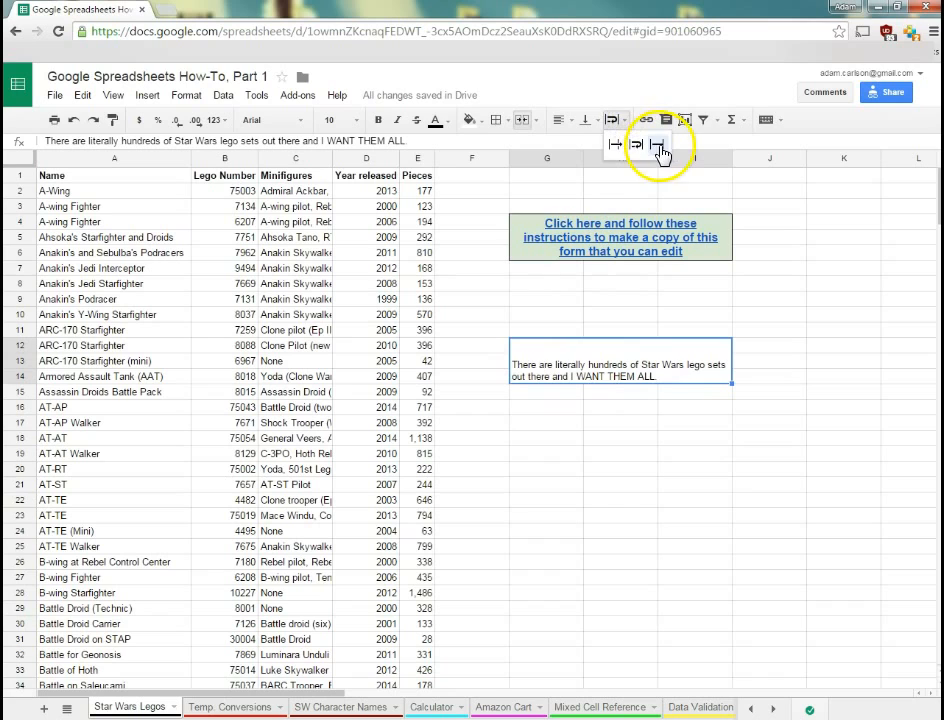
{"action": "left_click", "coordinate": [657, 148]}
{"action": "left_click", "coordinate": [640, 466]}
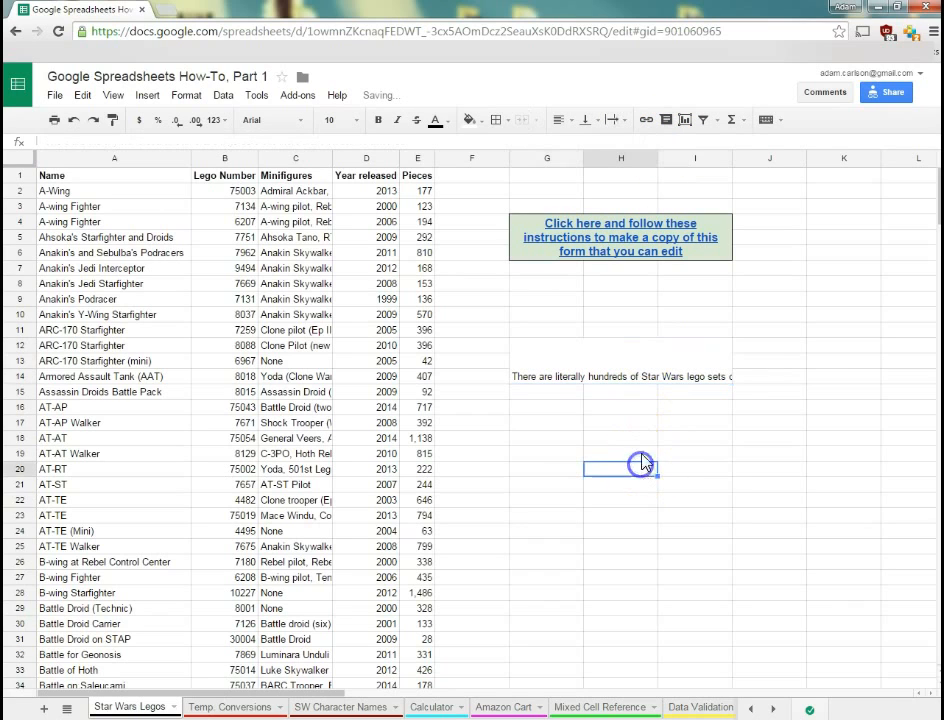
Unmerge the cell G12:I14 and set the text wrapping of G12 to Overflow
{"action": "left_click", "coordinate": [543, 376]}
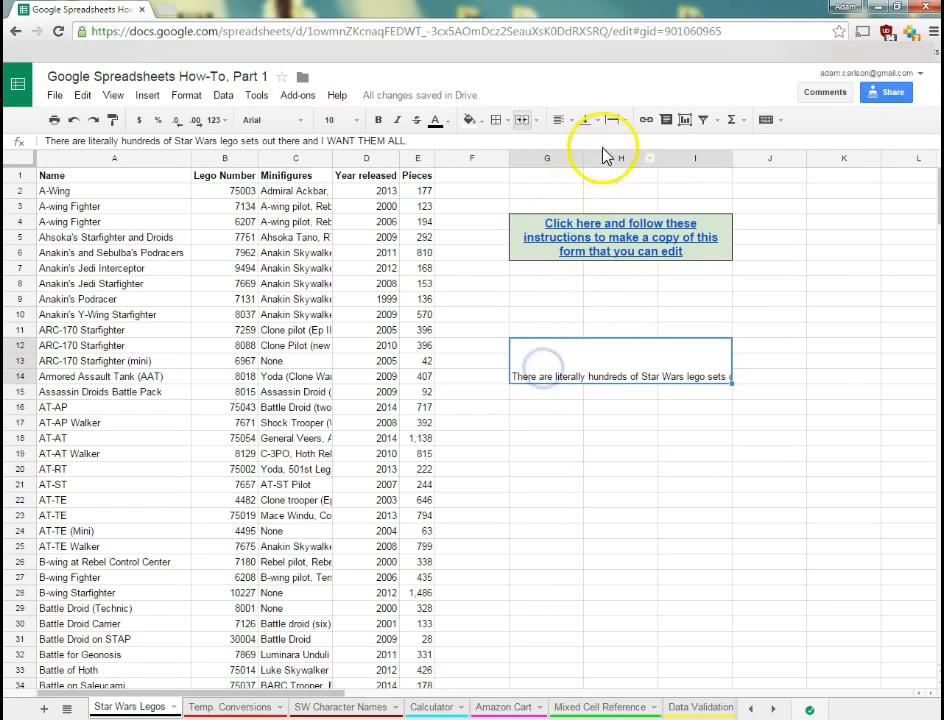
{"action": "left_click", "coordinate": [540, 120]}
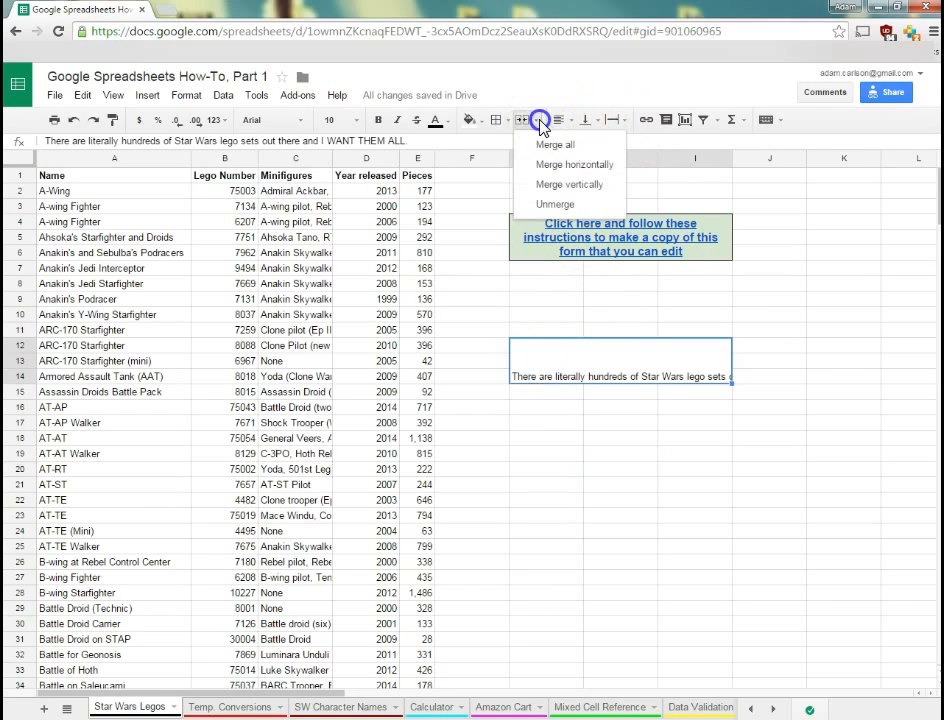
{"action": "left_click", "coordinate": [555, 205]}
{"action": "left_click", "coordinate": [575, 452]}
{"action": "left_click", "coordinate": [544, 347]}
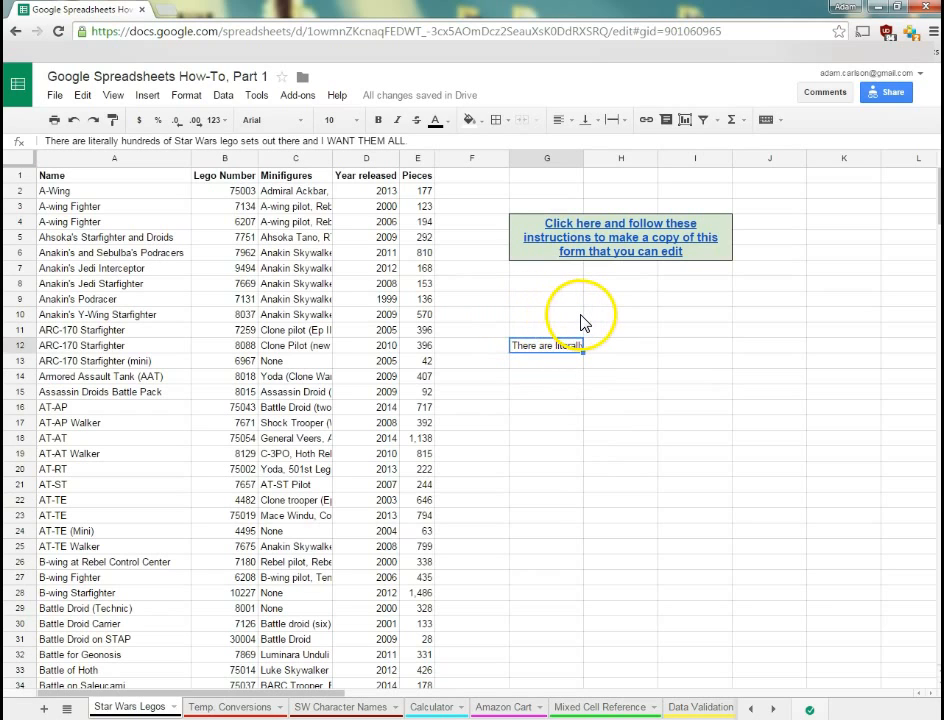
{"action": "left_click", "coordinate": [618, 119]}
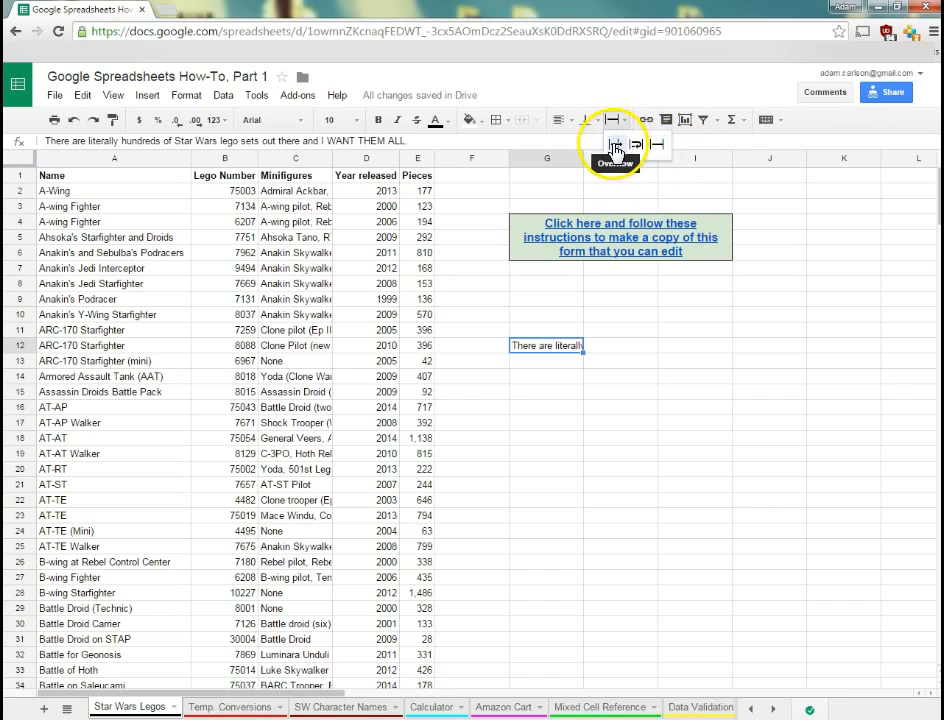
{"action": "left_click", "coordinate": [615, 144]}
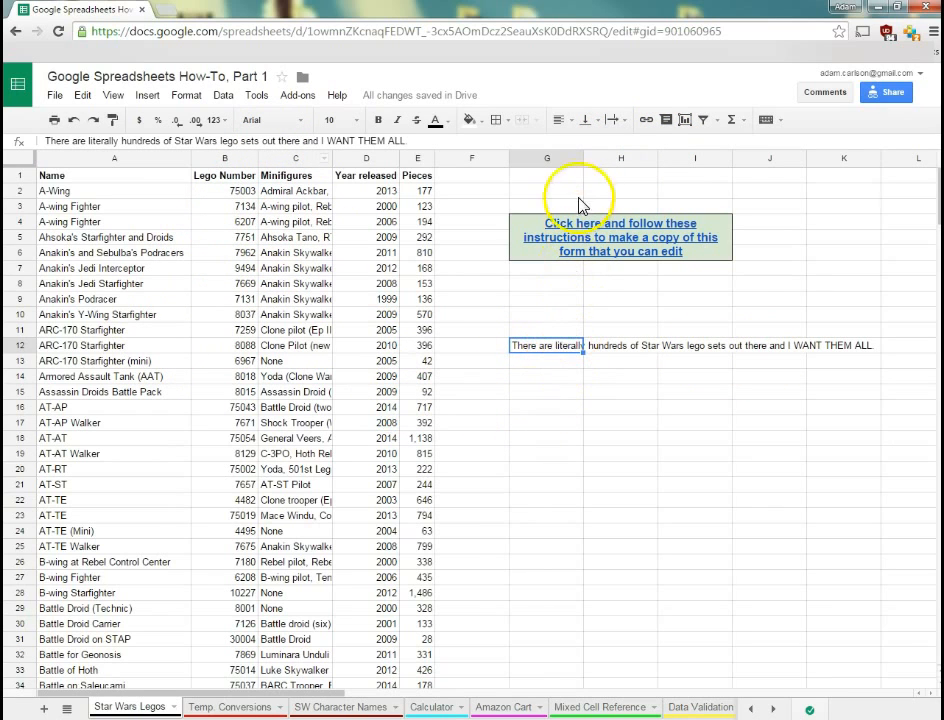
Merge all the cells in G12:I14 again and set the merged cell's text wrapping to Wrap
{"action": "left_click_drag", "start_coordinate": [548, 345], "coordinate": [725, 376]}
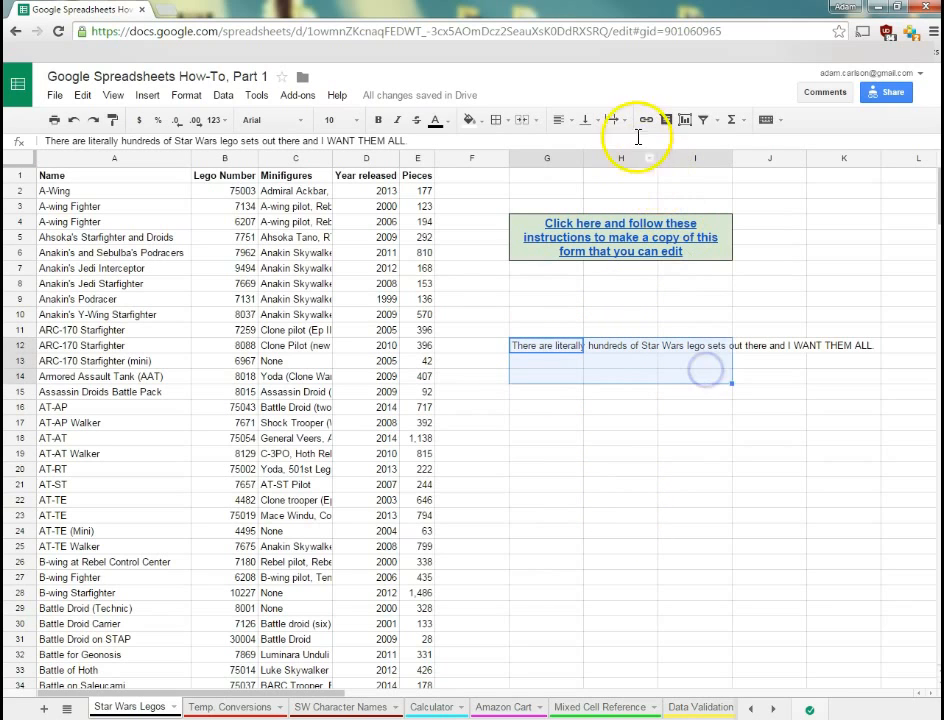
{"action": "left_click", "coordinate": [537, 120]}
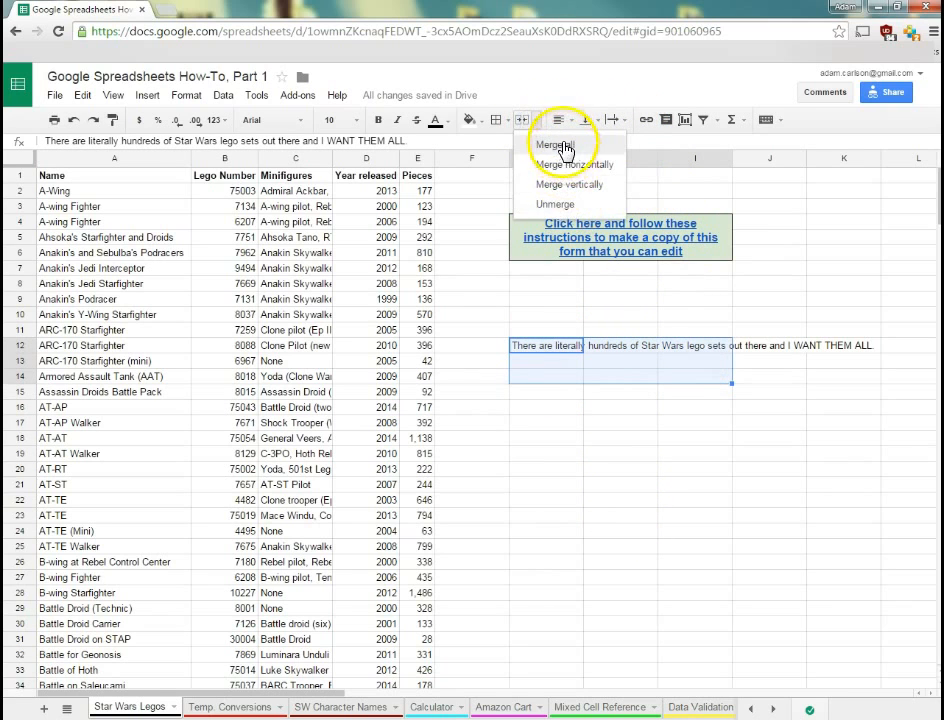
{"action": "left_click", "coordinate": [558, 146]}
{"action": "left_click", "coordinate": [626, 120]}
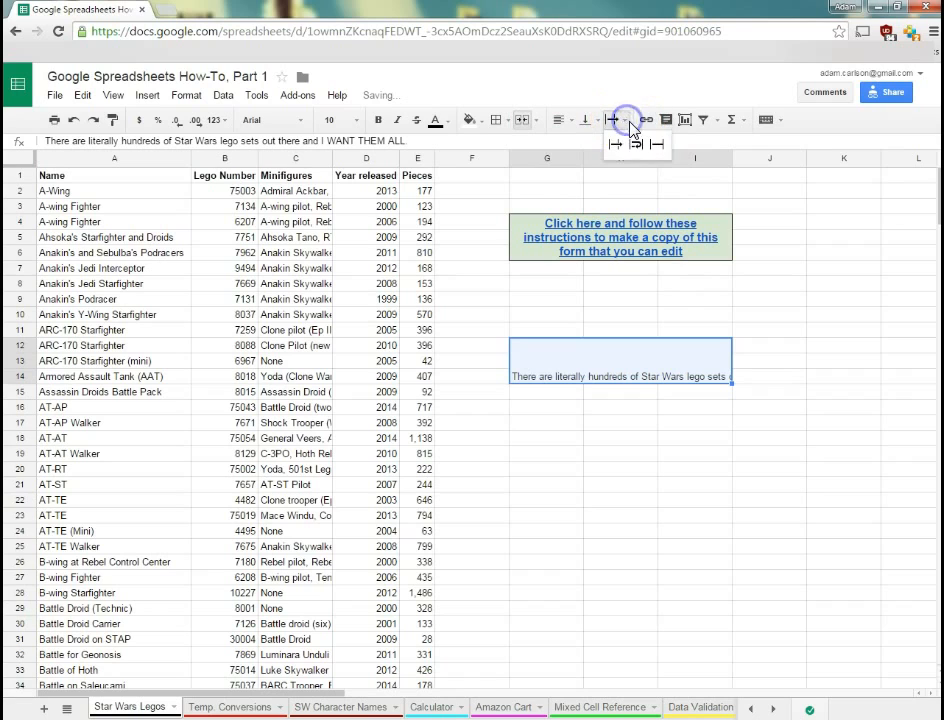
{"action": "left_click", "coordinate": [636, 146]}
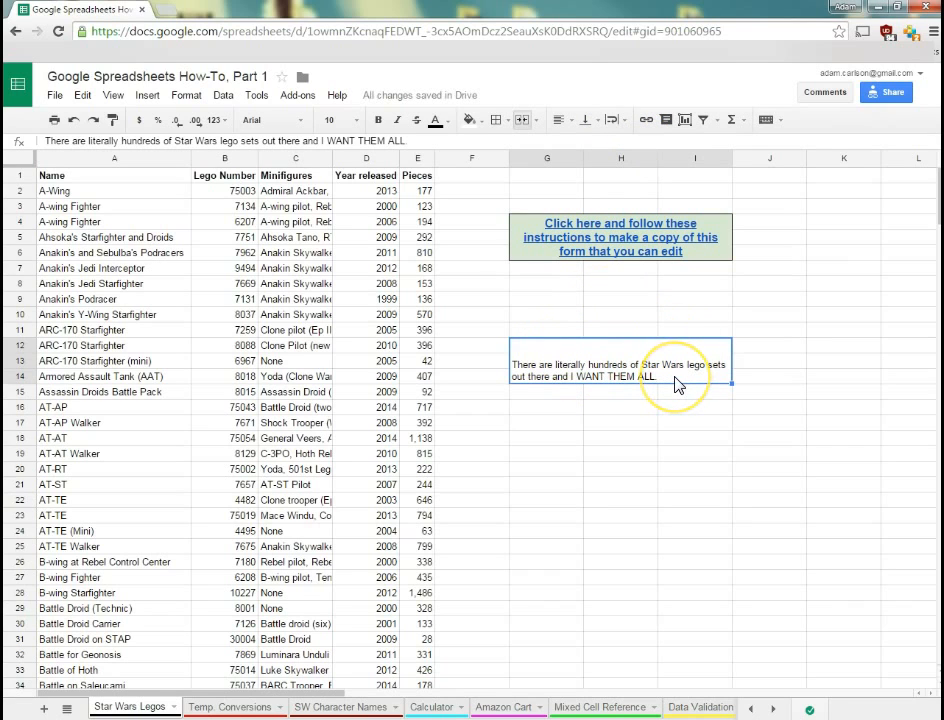
{"action": "left_click", "coordinate": [648, 517]}
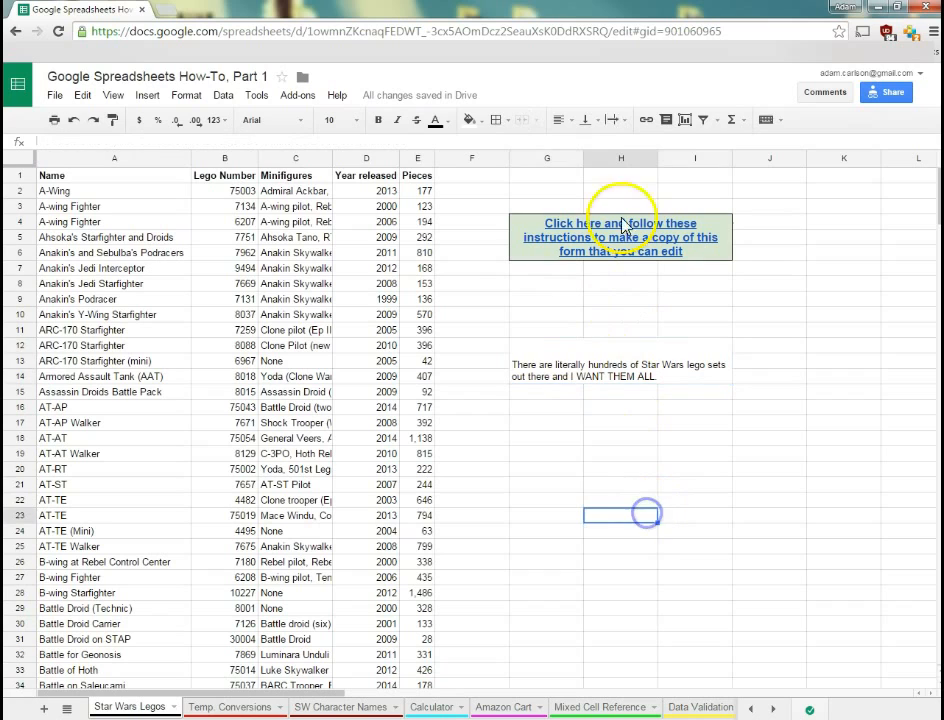
Set the vertical alignment of the merged cell G12:I14 to Top
{"action": "left_click", "coordinate": [533, 229]}
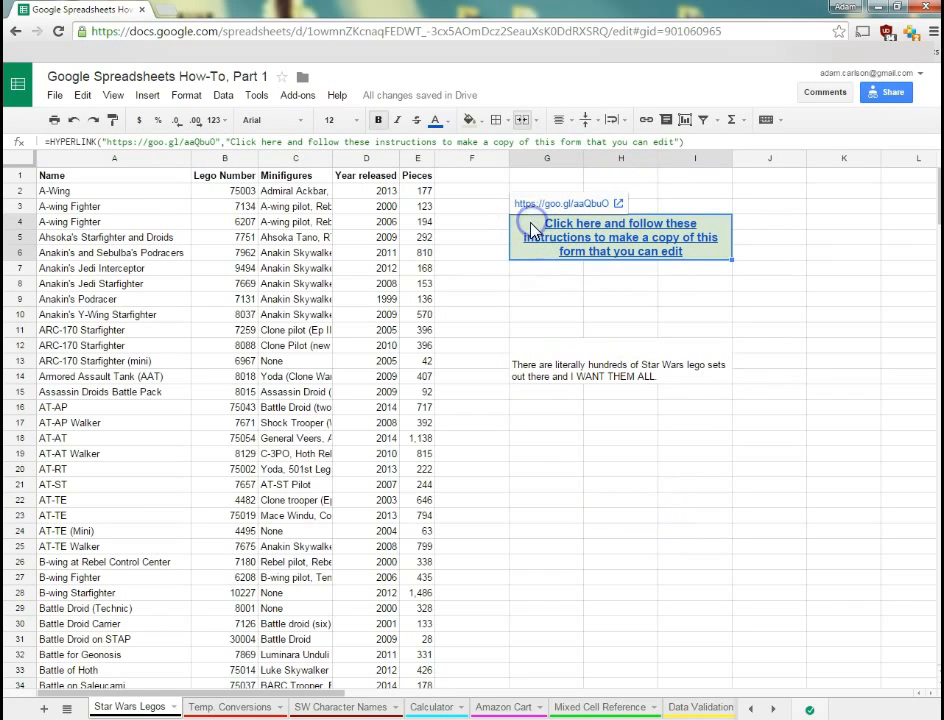
{"action": "left_click", "coordinate": [545, 378]}
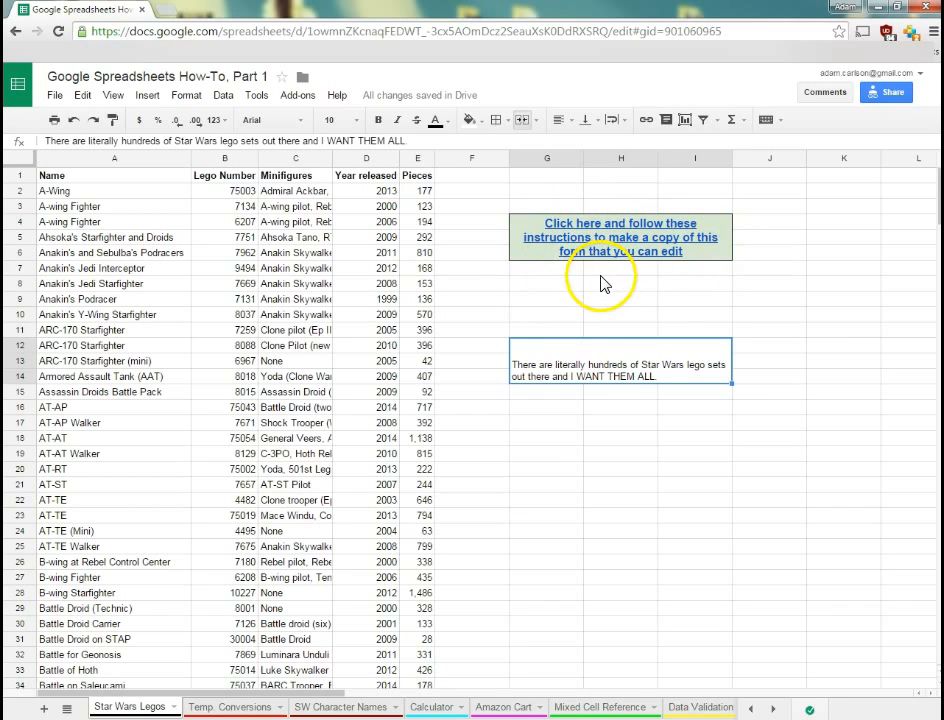
{"action": "left_click", "coordinate": [621, 487]}
{"action": "left_click", "coordinate": [609, 367]}
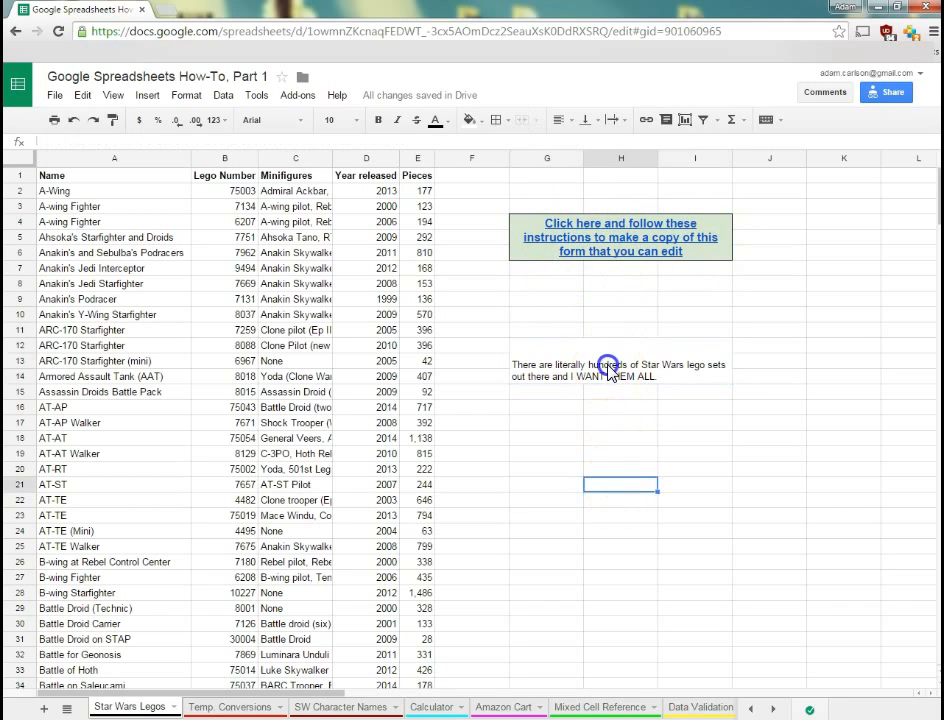
{"action": "left_click", "coordinate": [598, 120]}
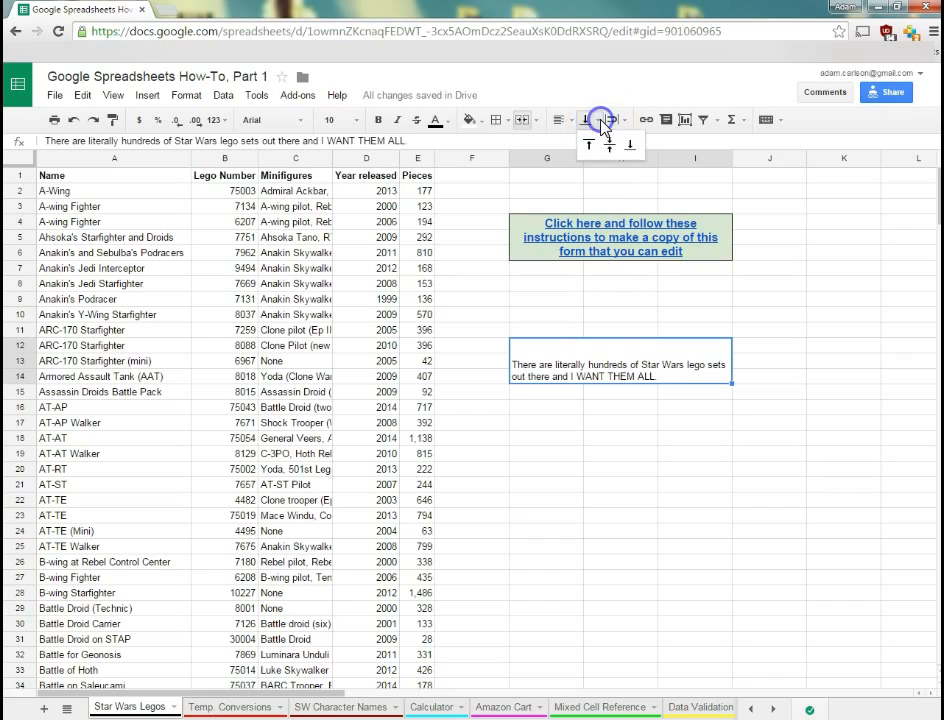
{"action": "left_click", "coordinate": [605, 457]}
{"action": "left_click", "coordinate": [579, 368]}
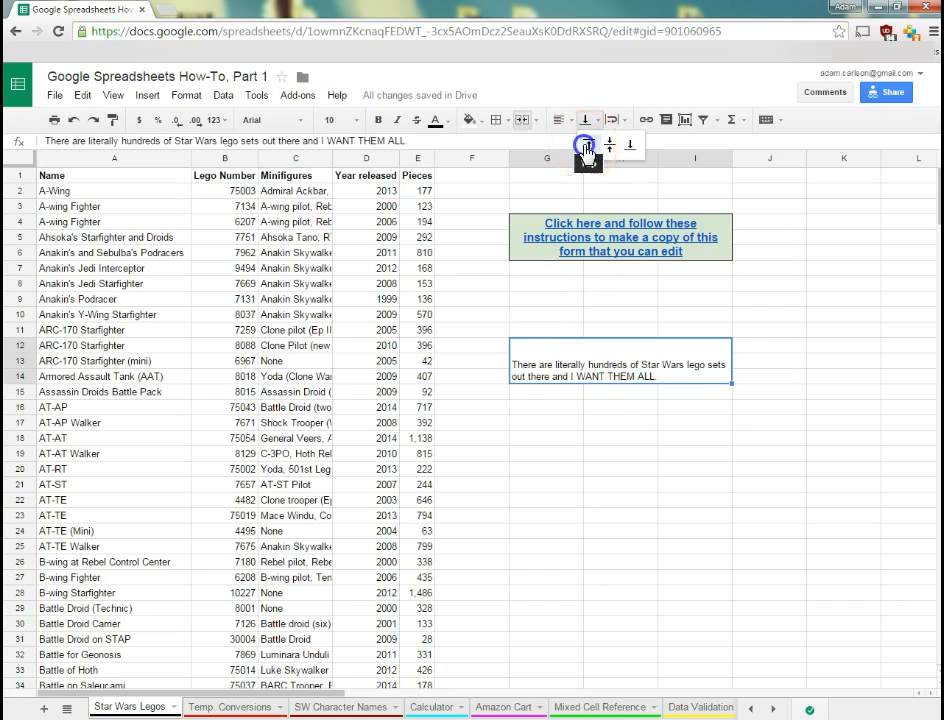
{"action": "left_click", "coordinate": [585, 146]}
{"action": "left_click", "coordinate": [560, 533]}
Change the vertical alignment of the merged cell G12:I14 to Middle
{"action": "left_click", "coordinate": [586, 358]}
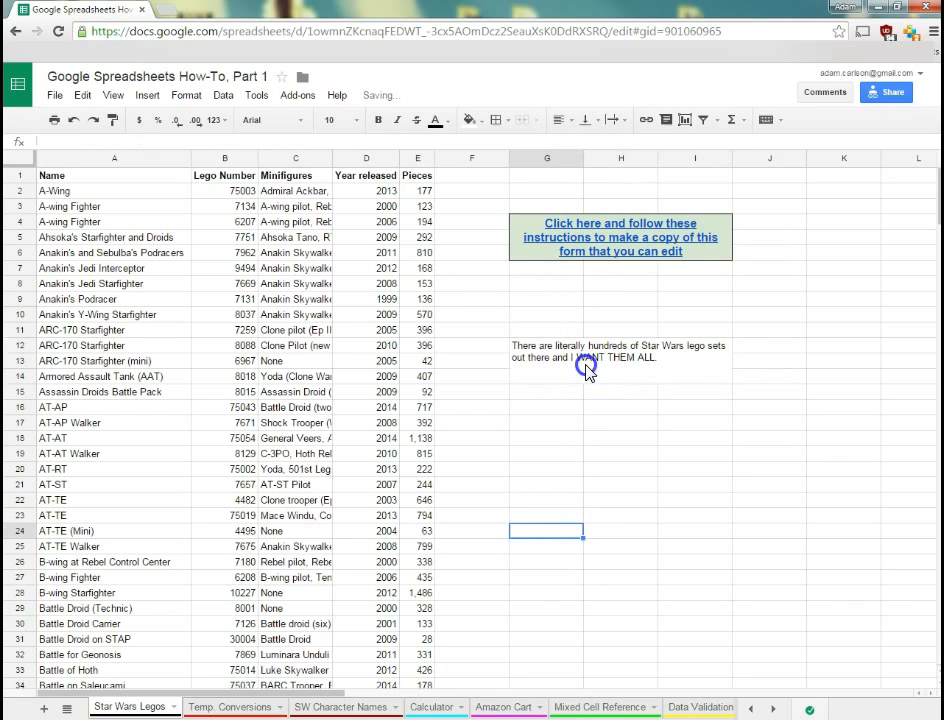
{"action": "left_click", "coordinate": [610, 147]}
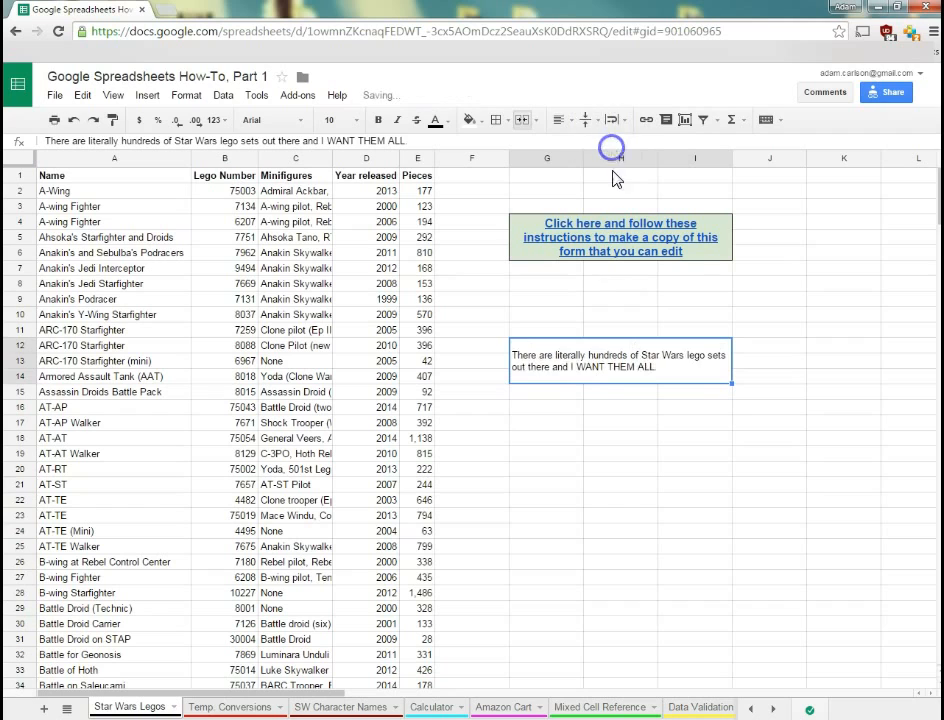
{"action": "left_click", "coordinate": [622, 456]}
Set the horizontal alignment of the merged cell G12:I14 to Right, and change it to Center
{"action": "left_click", "coordinate": [540, 368]}
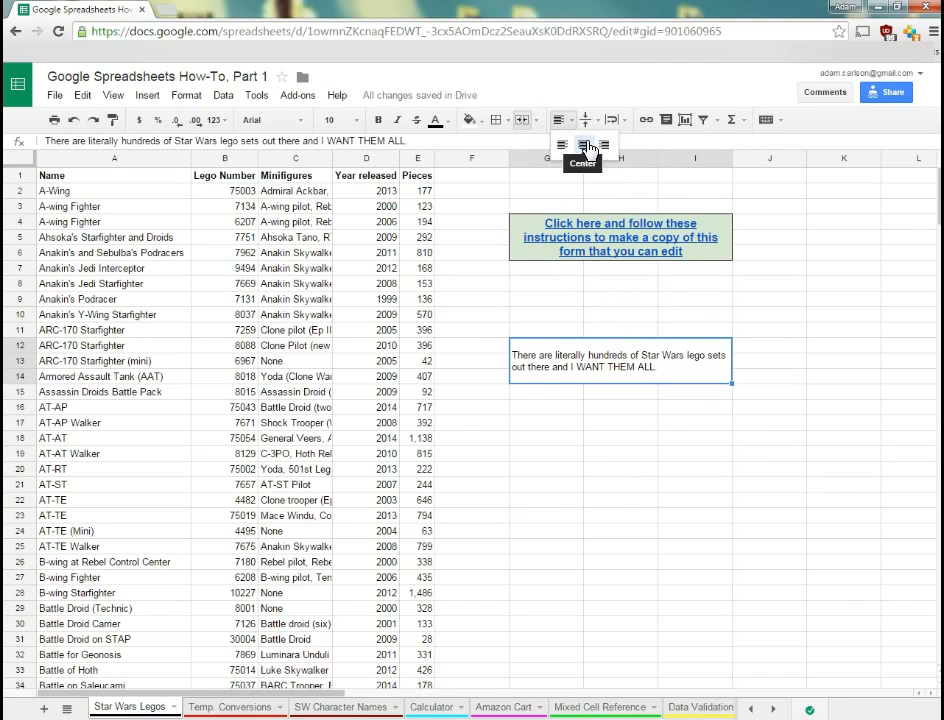
{"action": "left_click", "coordinate": [562, 147]}
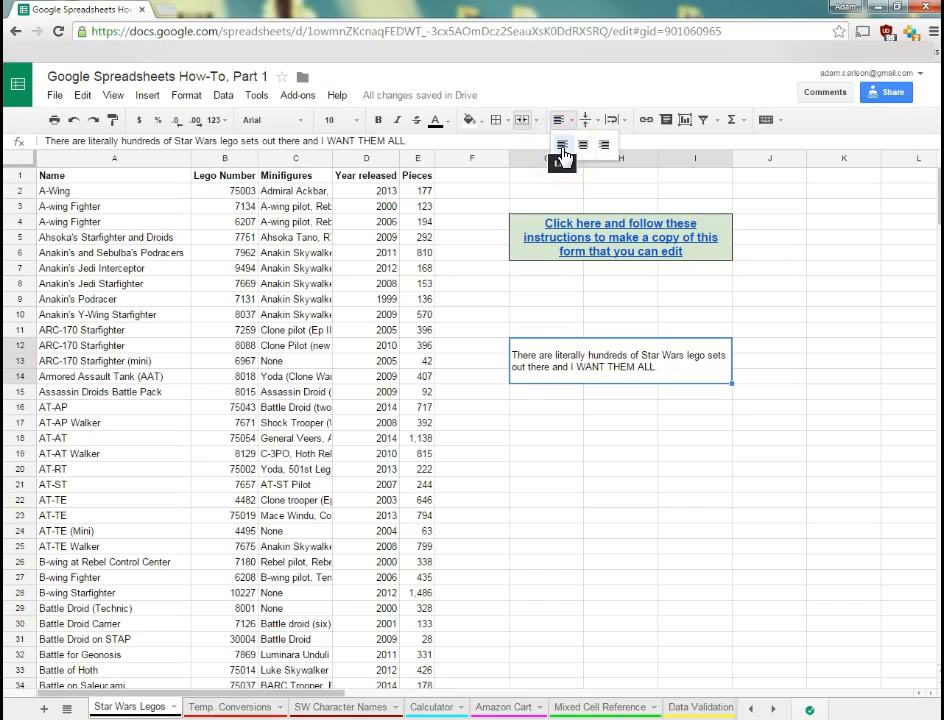
{"action": "left_click", "coordinate": [604, 145]}
{"action": "left_click", "coordinate": [561, 120]}
{"action": "left_click", "coordinate": [585, 147]}
{"action": "left_click", "coordinate": [598, 470]}
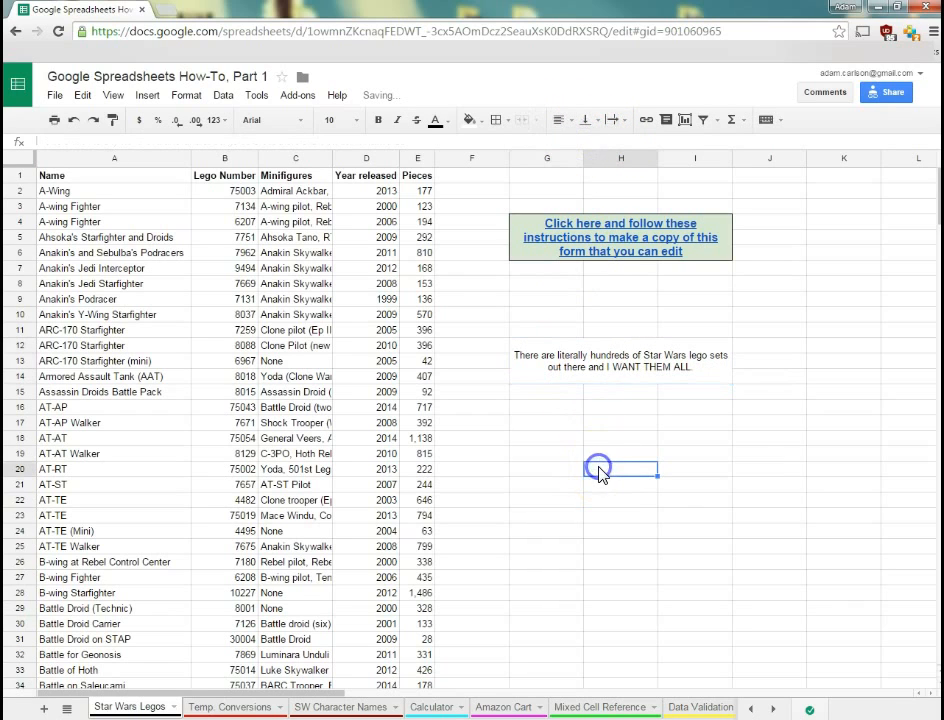
Clear the formatting of the merged cell G12:I14 and undo the clearing
{"action": "left_click", "coordinate": [603, 366]}
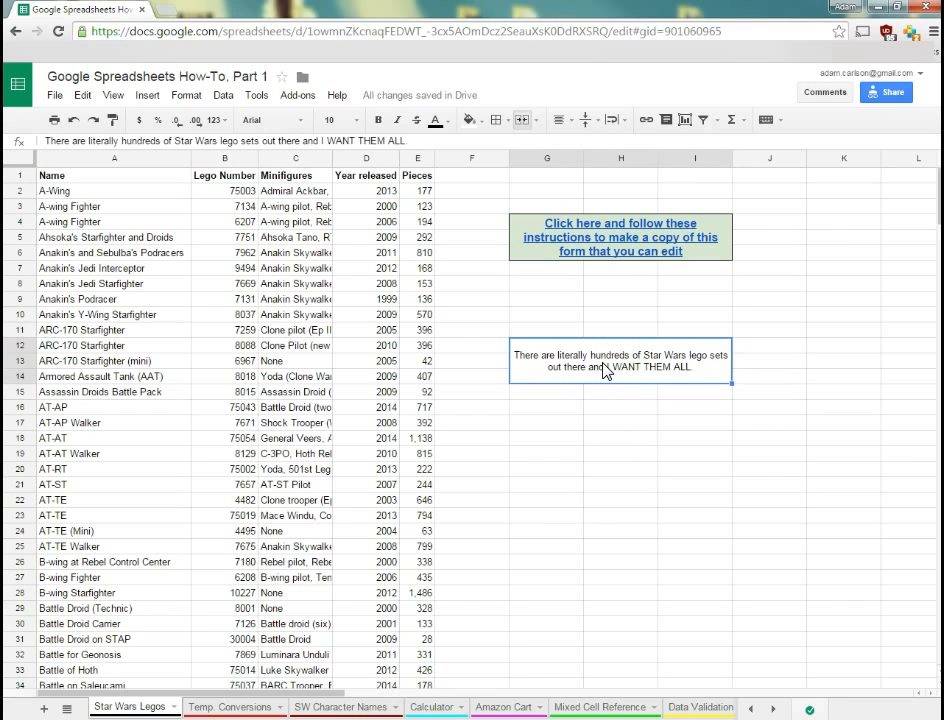
{"action": "key", "text": "ctrl+backslash"}
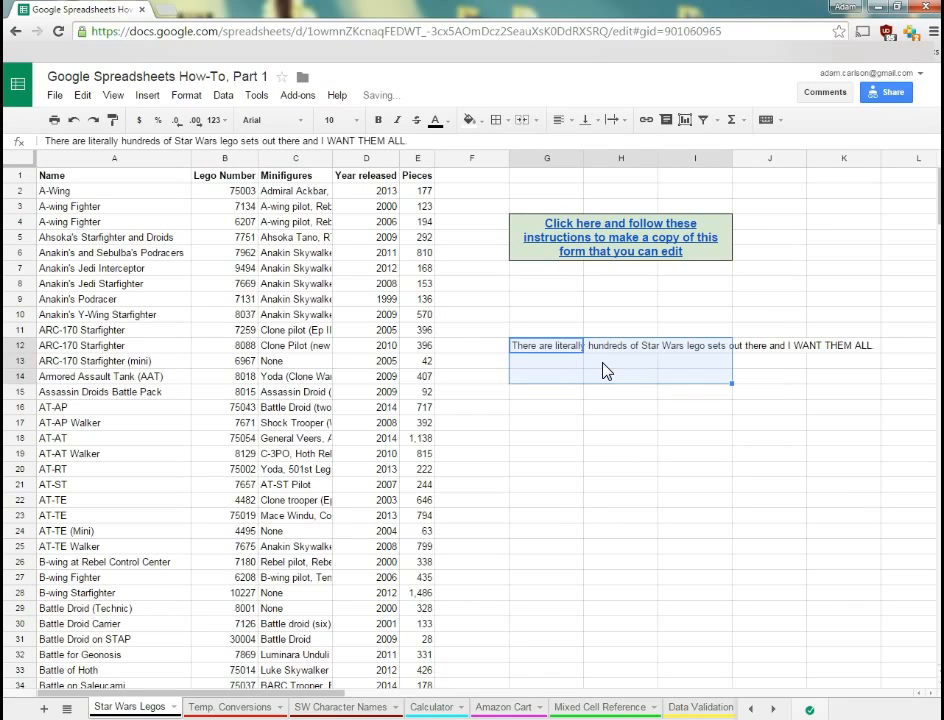
{"action": "key", "text": "ctrl+z"}
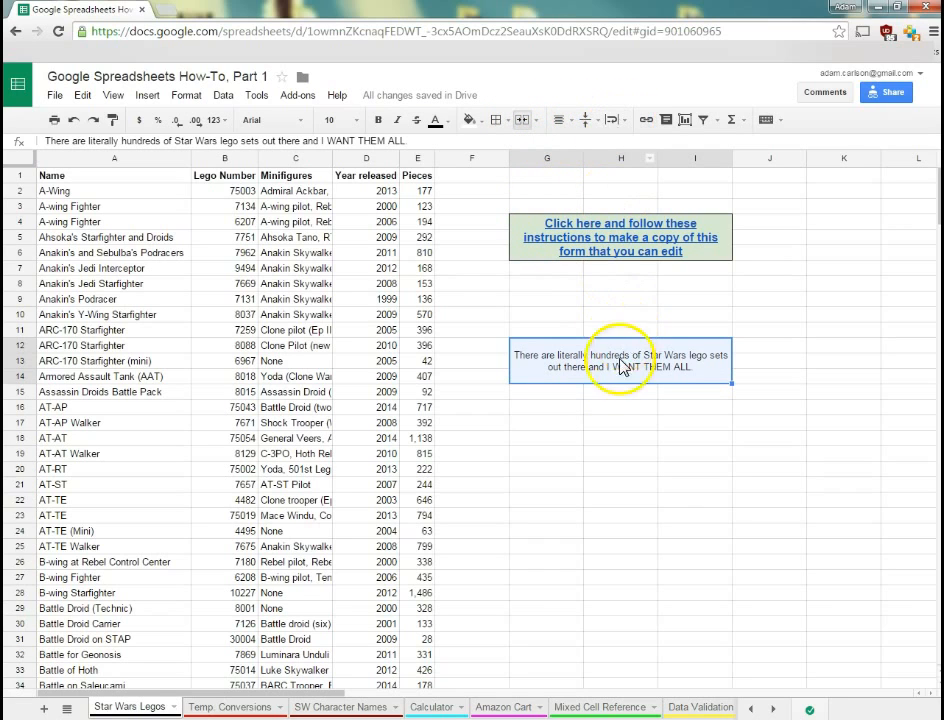
Make the text in the merged cell G12:I14 bold and italic
{"action": "left_click", "coordinate": [612, 447]}
{"action": "left_click", "coordinate": [594, 363]}
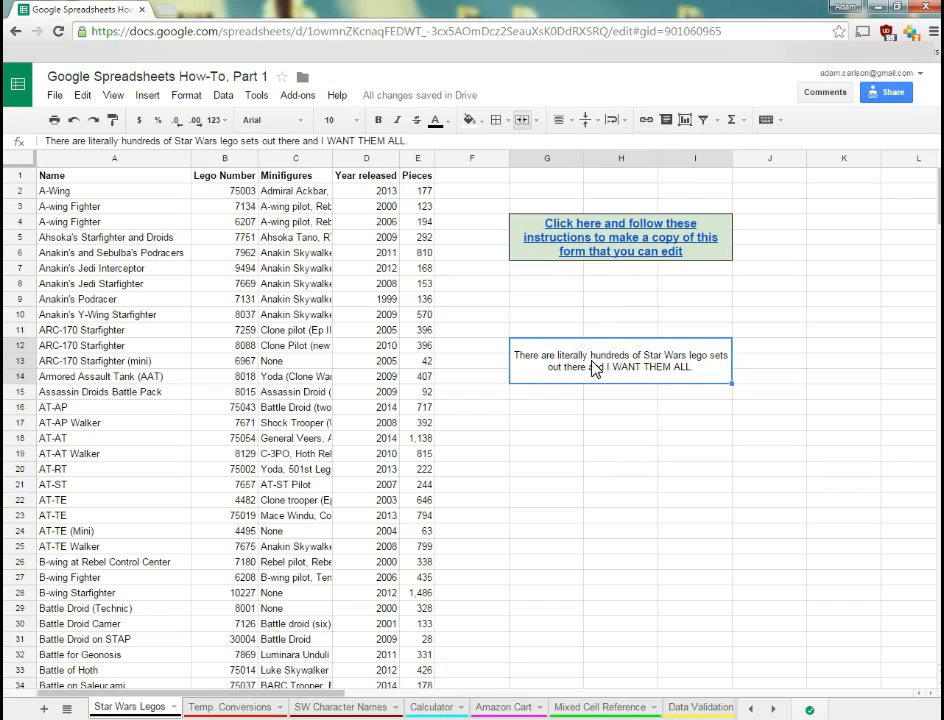
{"action": "key", "text": "ctrl+b"}
{"action": "key", "text": "ctrl+i"}
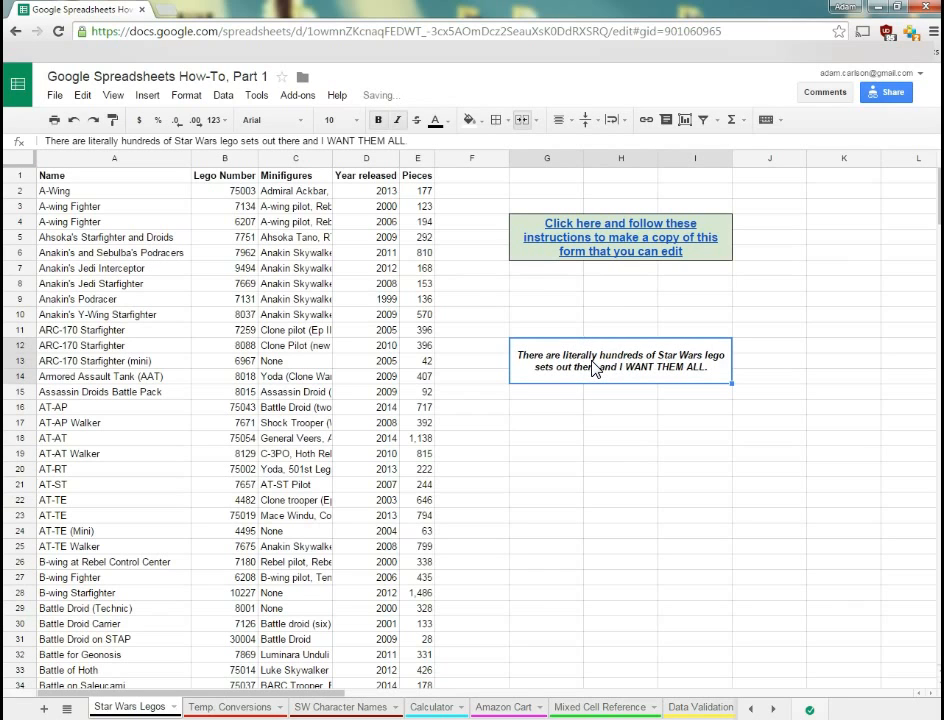
Fill the merged cell G12:I14 with red and set its font size to 12
{"action": "left_click", "coordinate": [478, 120]}
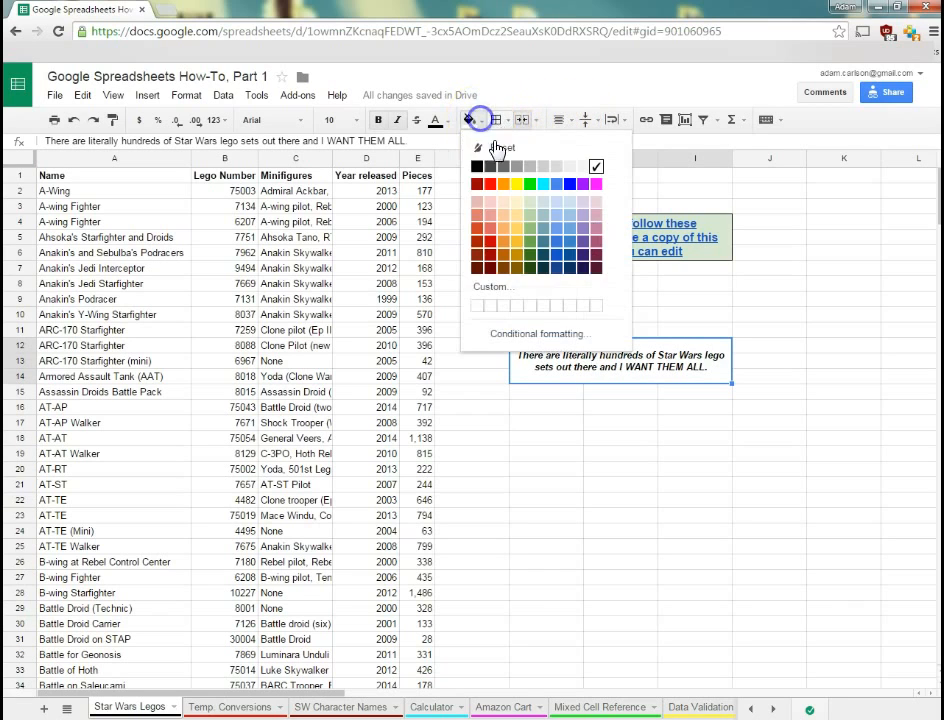
{"action": "left_click", "coordinate": [485, 175]}
{"action": "left_click", "coordinate": [329, 120]}
{"action": "left_click", "coordinate": [343, 274]}
{"action": "left_click", "coordinate": [546, 438]}
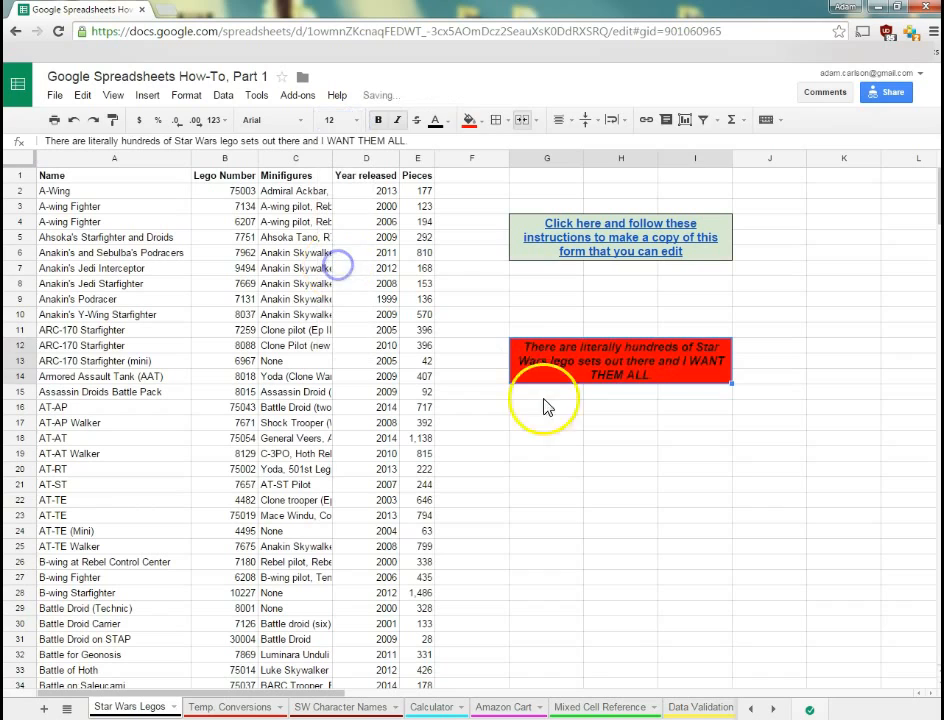
Clear all formatting, including the merge, from the red cell G12:I14
{"action": "left_click", "coordinate": [601, 361]}
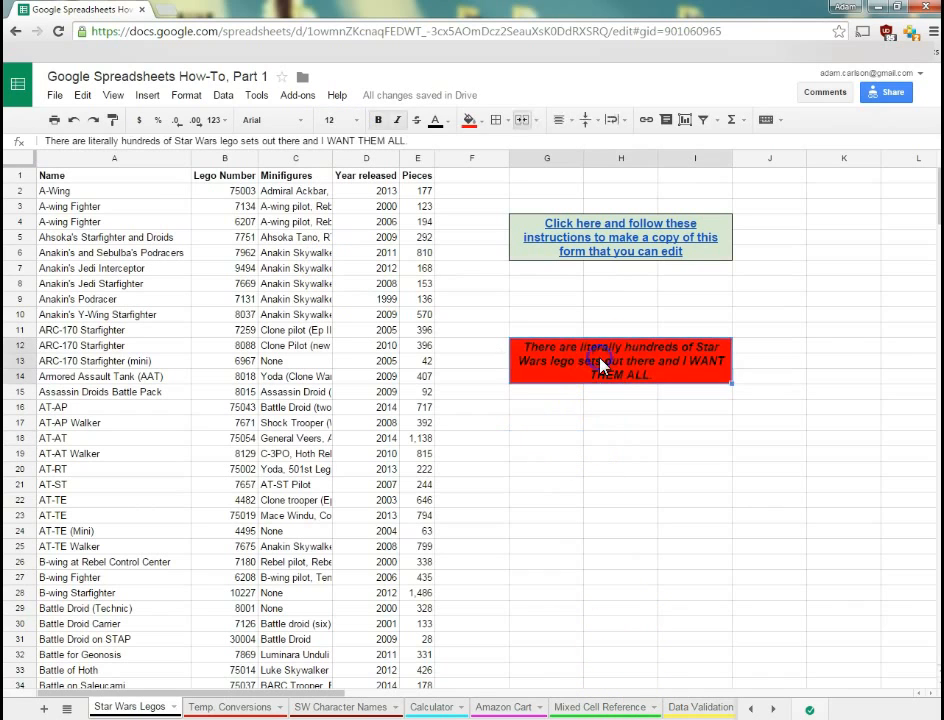
{"action": "key", "text": "ctrl+backslash"}
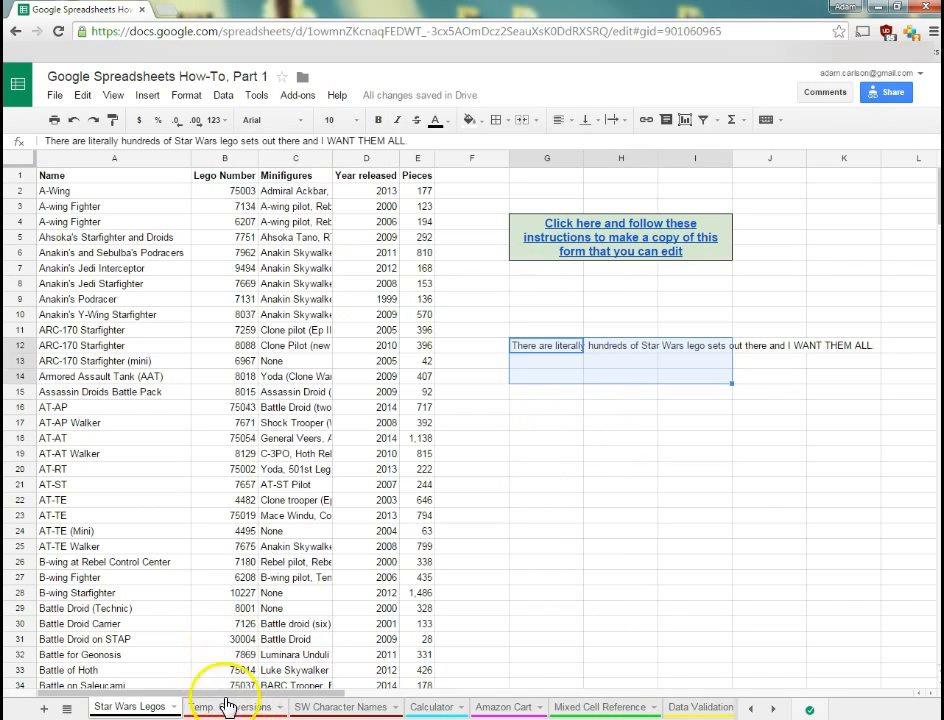
Clear all formatting from the merged title cell A1:G2 in the Temp. Conversions sheet
{"action": "left_click", "coordinate": [212, 711]}
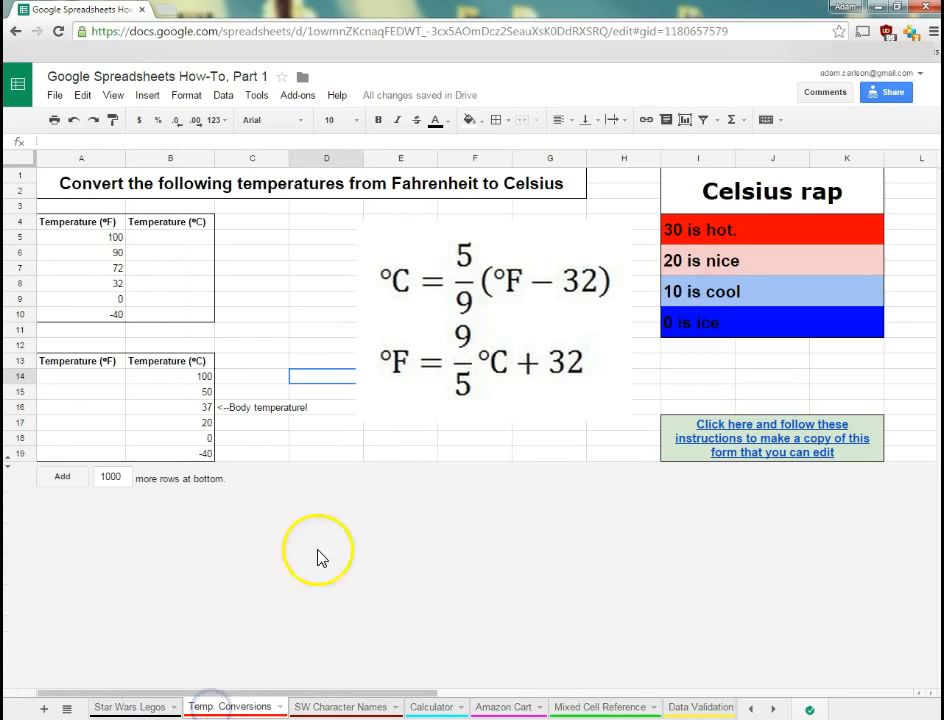
{"action": "left_click", "coordinate": [79, 193]}
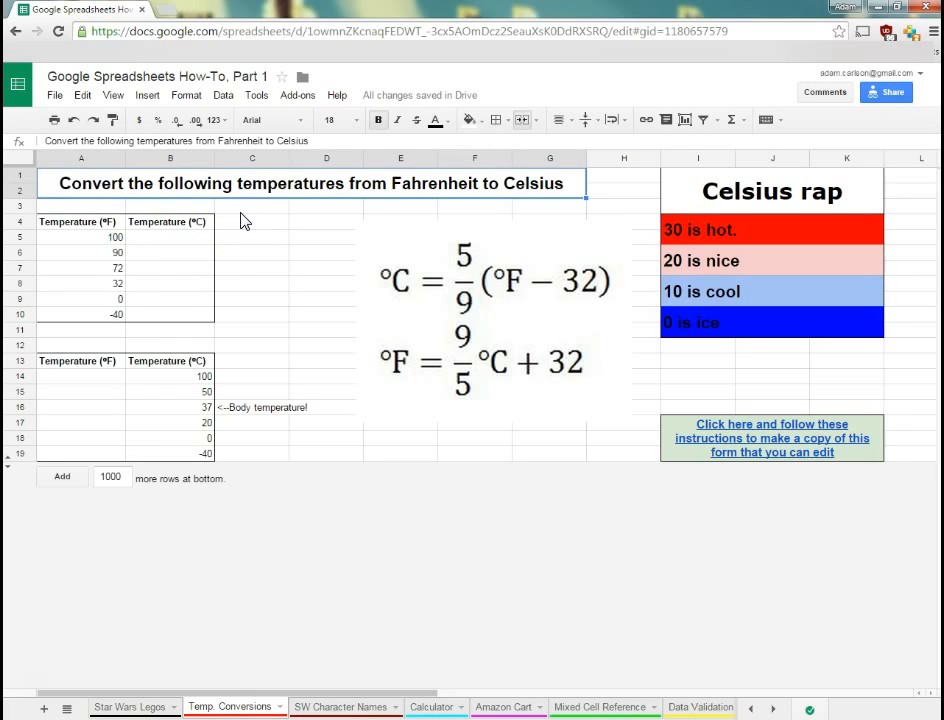
{"action": "key", "text": "ctrl+backslash"}
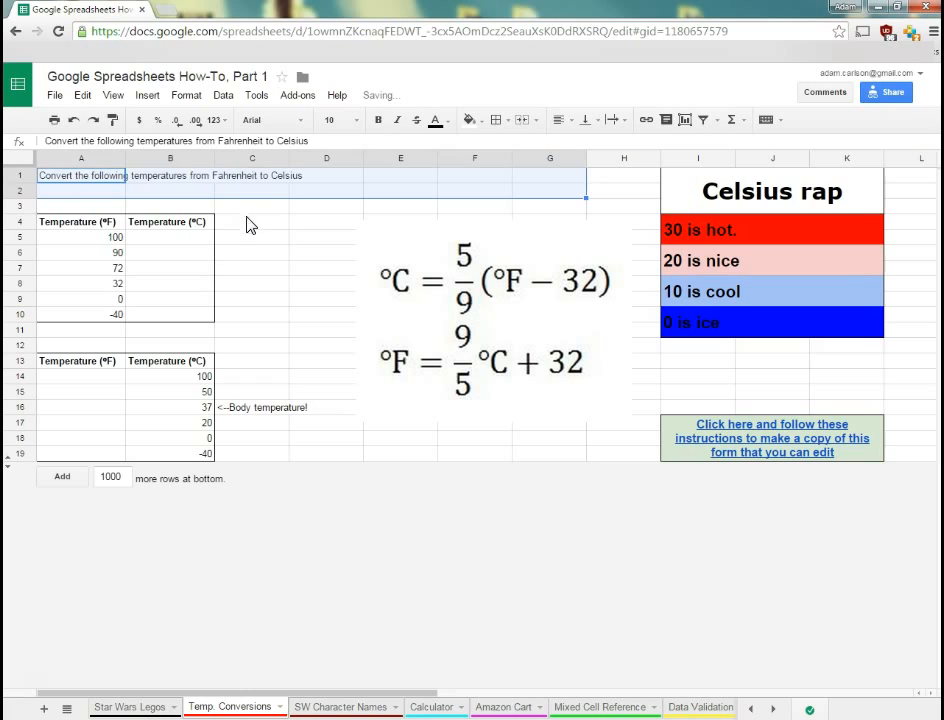
{"action": "left_click", "coordinate": [250, 237]}
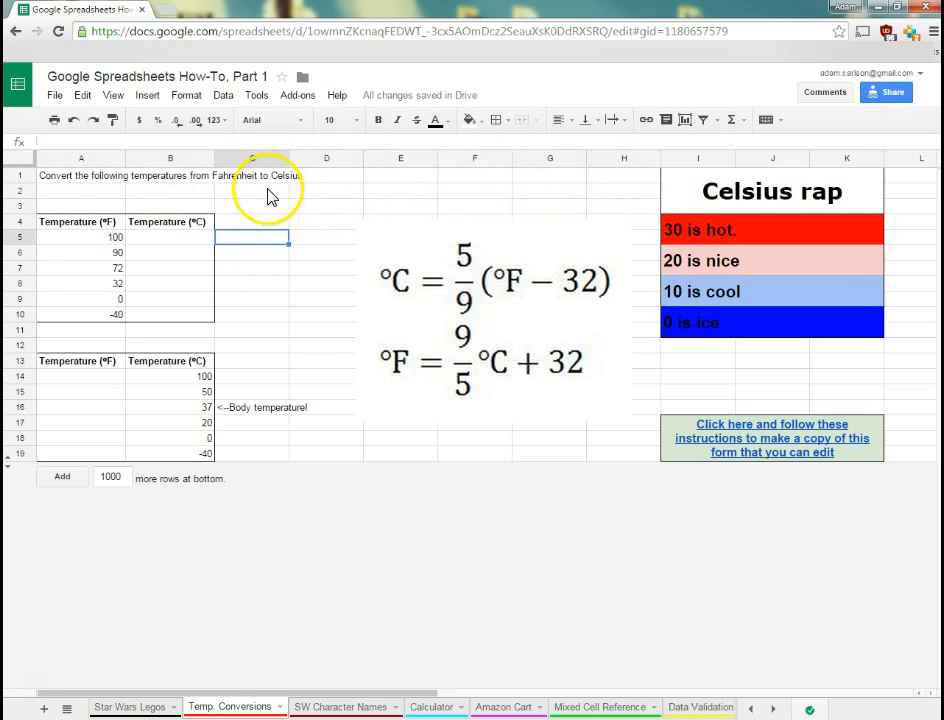
Enter "Here is some data" in cell B1 and merge all the cells in A1:G2, keeping only the top-leftmost value
{"action": "left_click", "coordinate": [180, 181]}
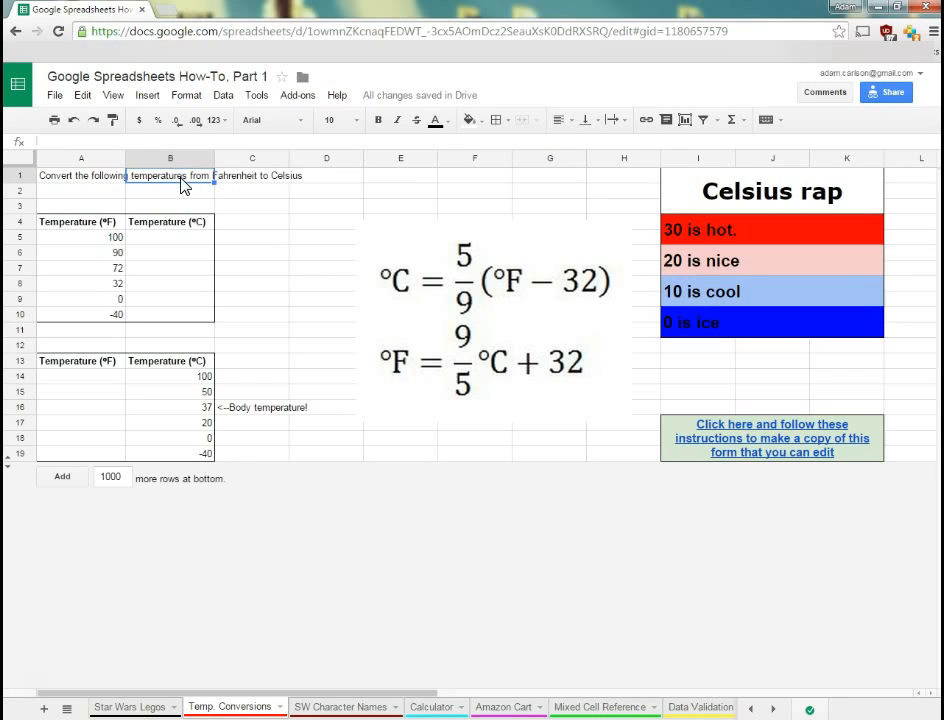
{"action": "key", "text": "Left"}
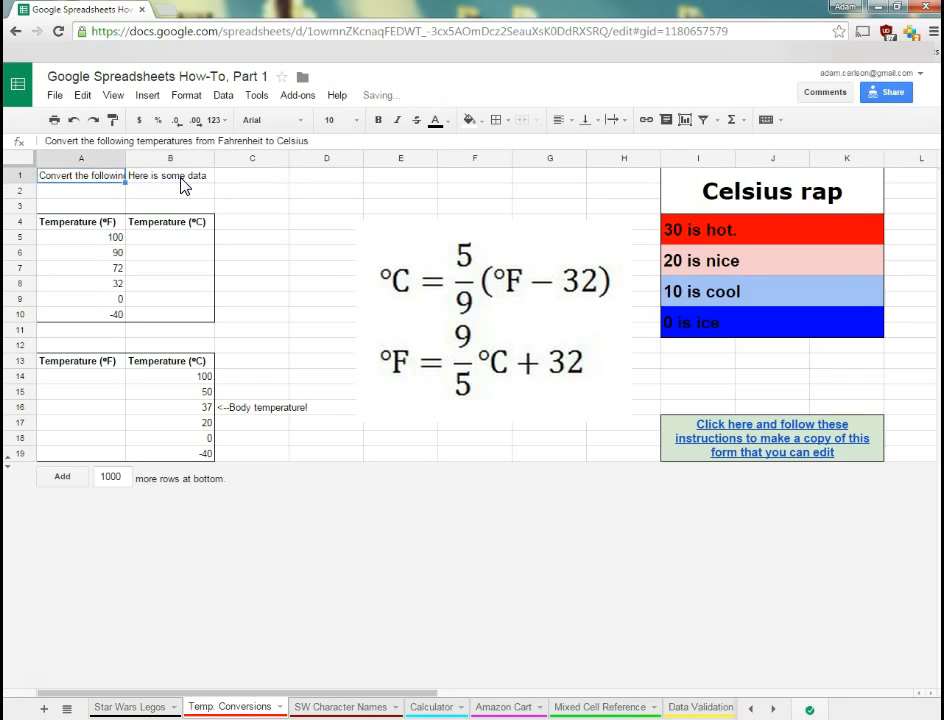
{"action": "left_click", "coordinate": [94, 182]}
{"action": "left_click_drag", "start_coordinate": [95, 173], "coordinate": [574, 195]}
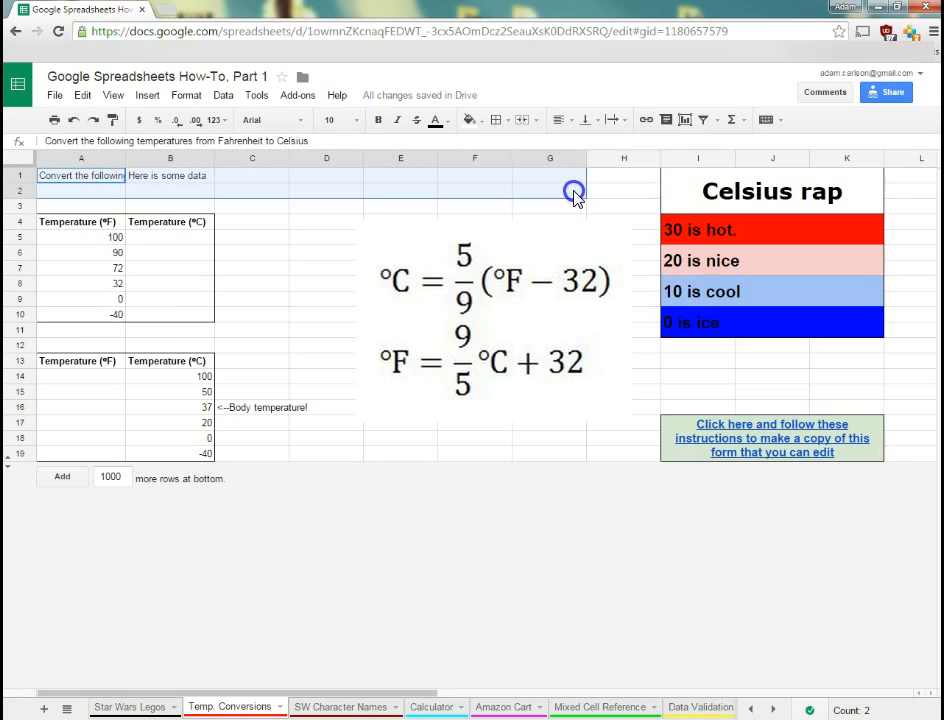
{"action": "left_click", "coordinate": [535, 120]}
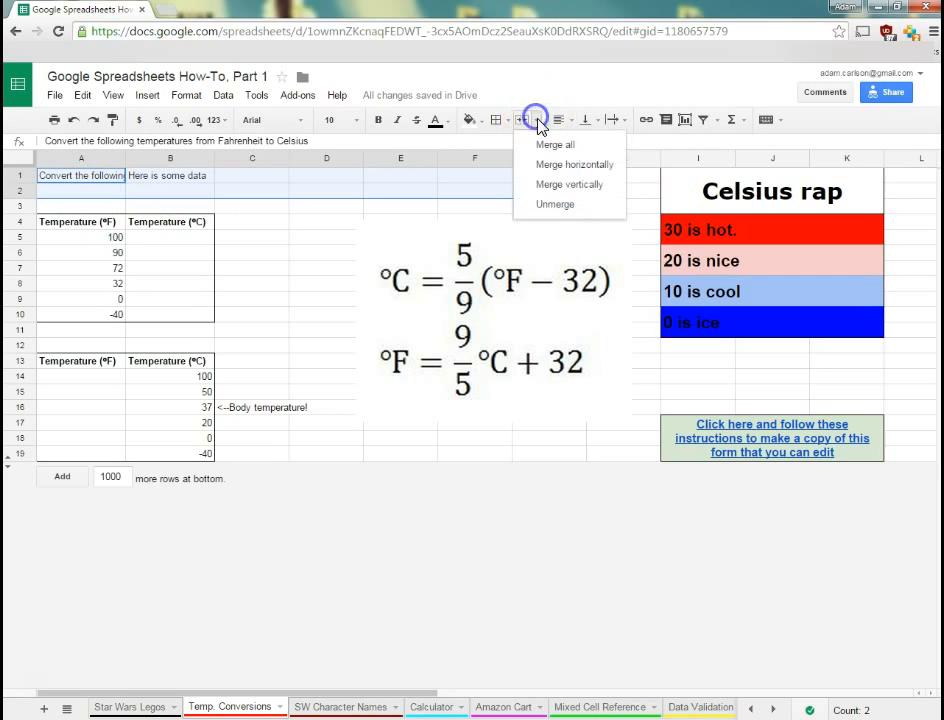
{"action": "left_click", "coordinate": [553, 145]}
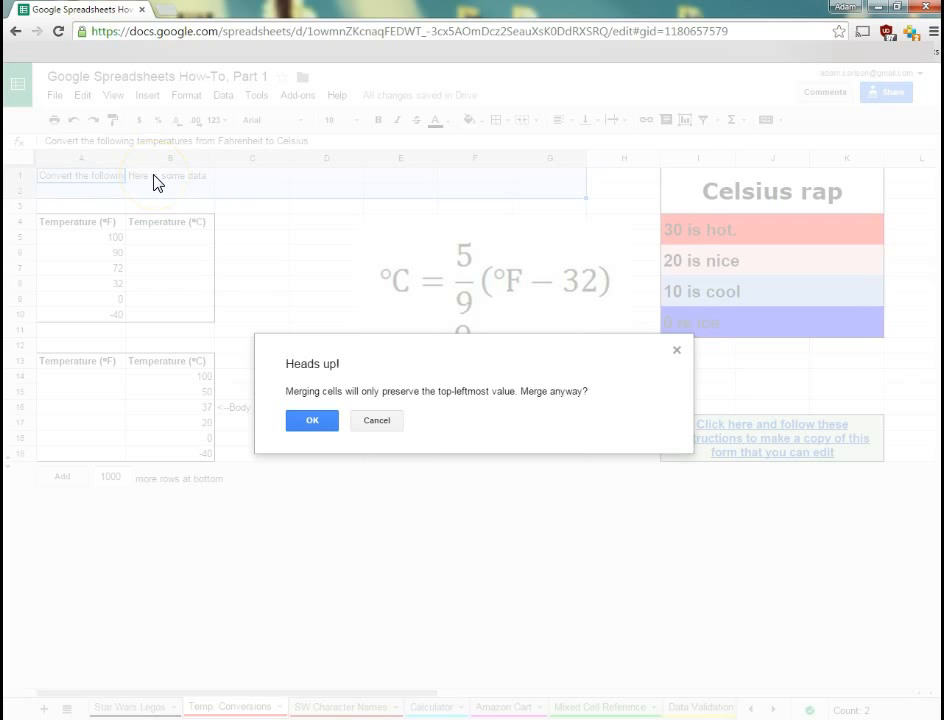
{"action": "left_click", "coordinate": [308, 424]}
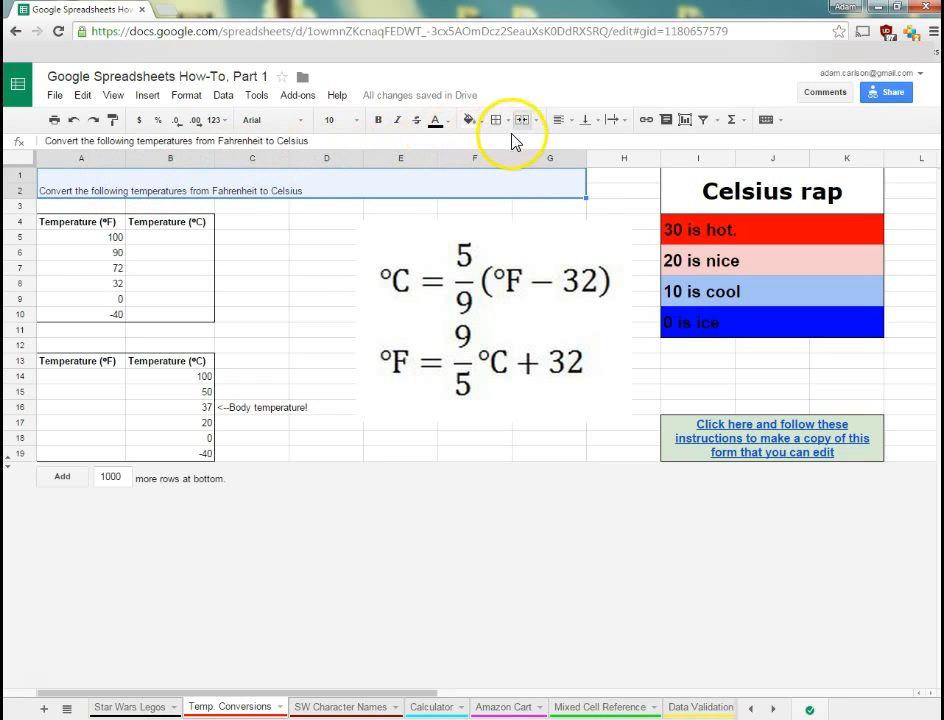
Align the merged title A1:G2 to Center horizontally and Middle vertically, with its text wrapping set to Wrap
{"action": "left_click", "coordinate": [563, 119]}
{"action": "left_click", "coordinate": [579, 145]}
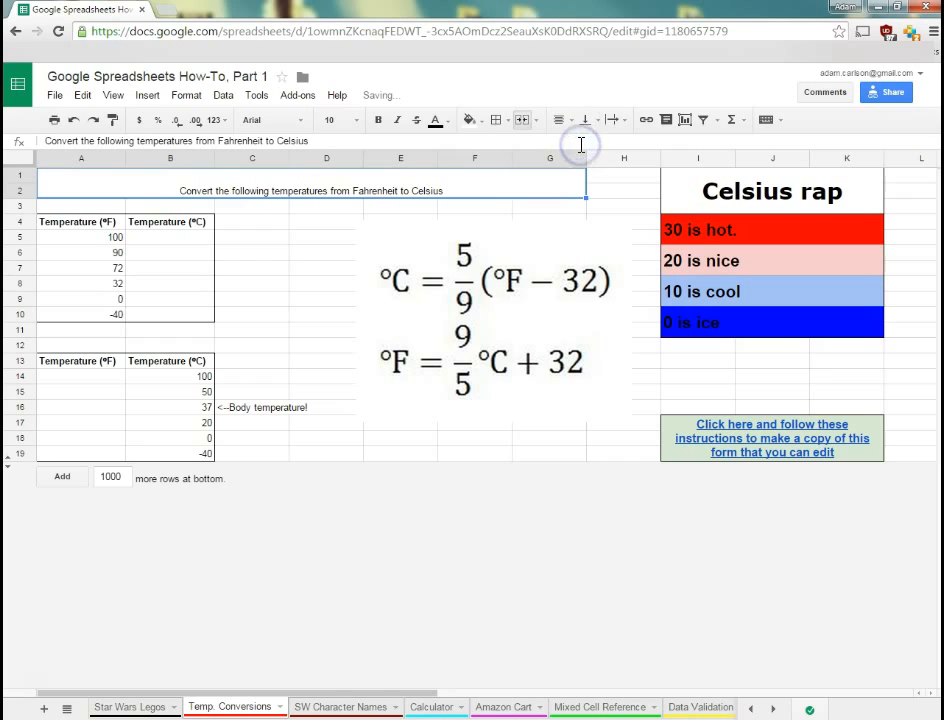
{"action": "left_click", "coordinate": [589, 120]}
{"action": "left_click", "coordinate": [609, 146]}
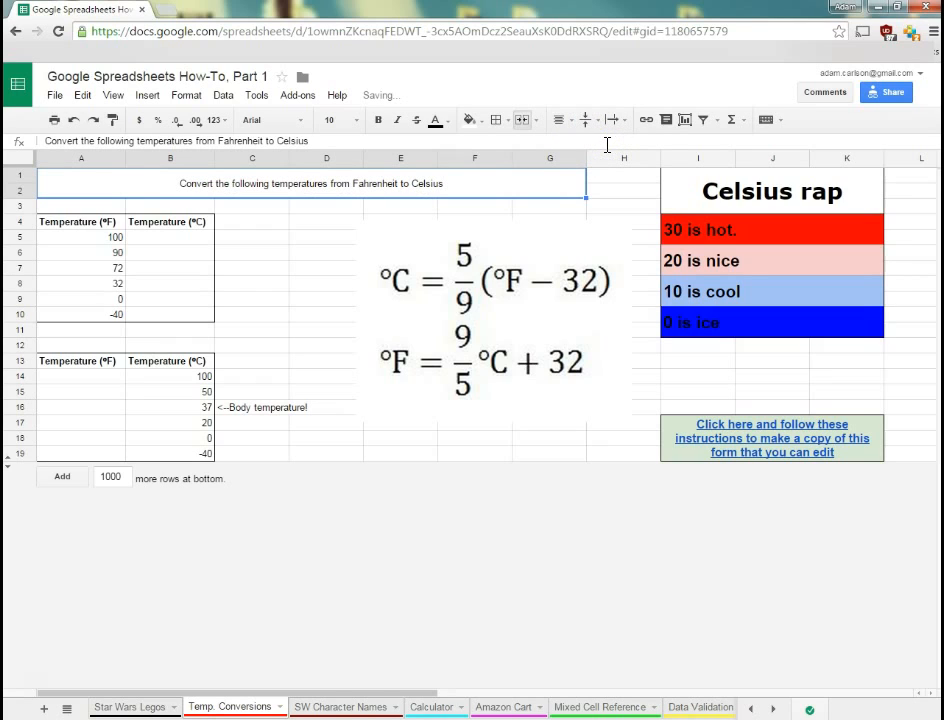
{"action": "left_click", "coordinate": [615, 119]}
{"action": "left_click", "coordinate": [631, 145]}
Set the font size of the title in A1:G2 to 18 and make it bold
{"action": "left_click", "coordinate": [360, 122]}
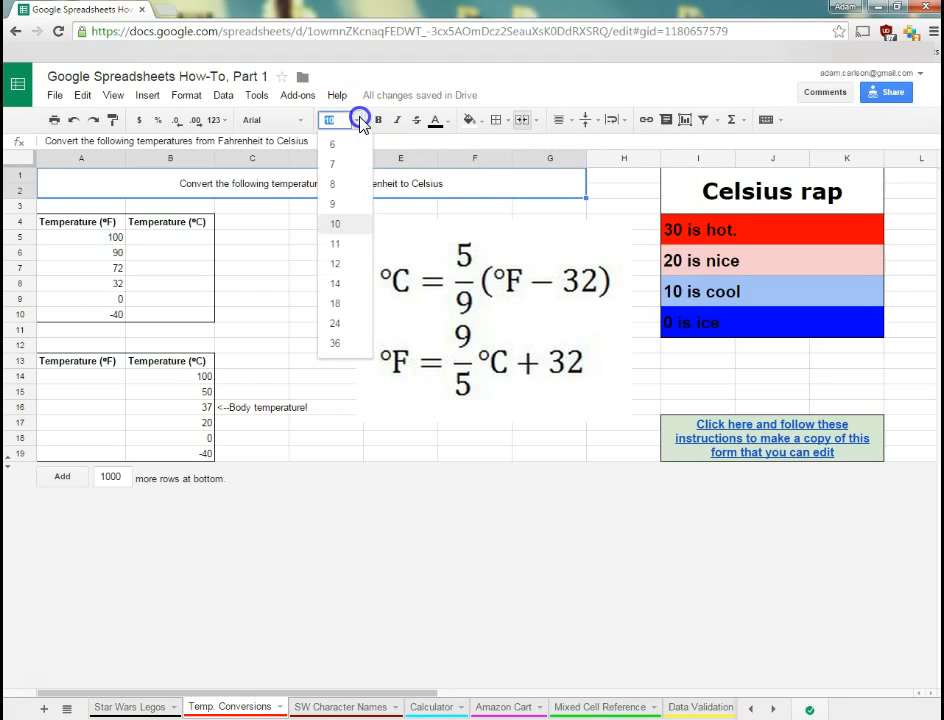
{"action": "left_click", "coordinate": [340, 303]}
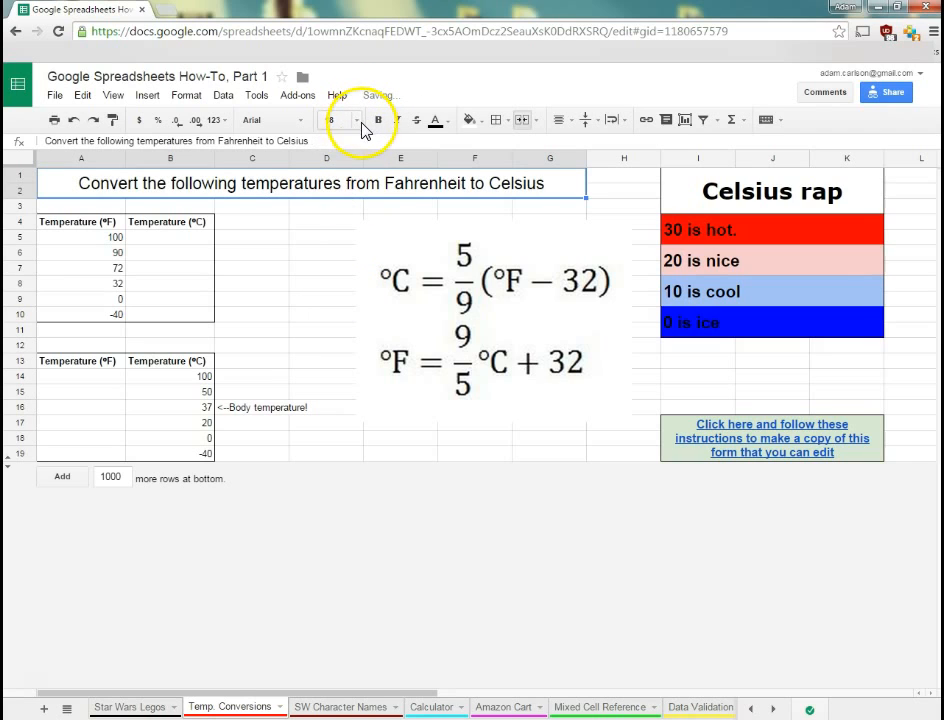
{"action": "left_click", "coordinate": [305, 299]}
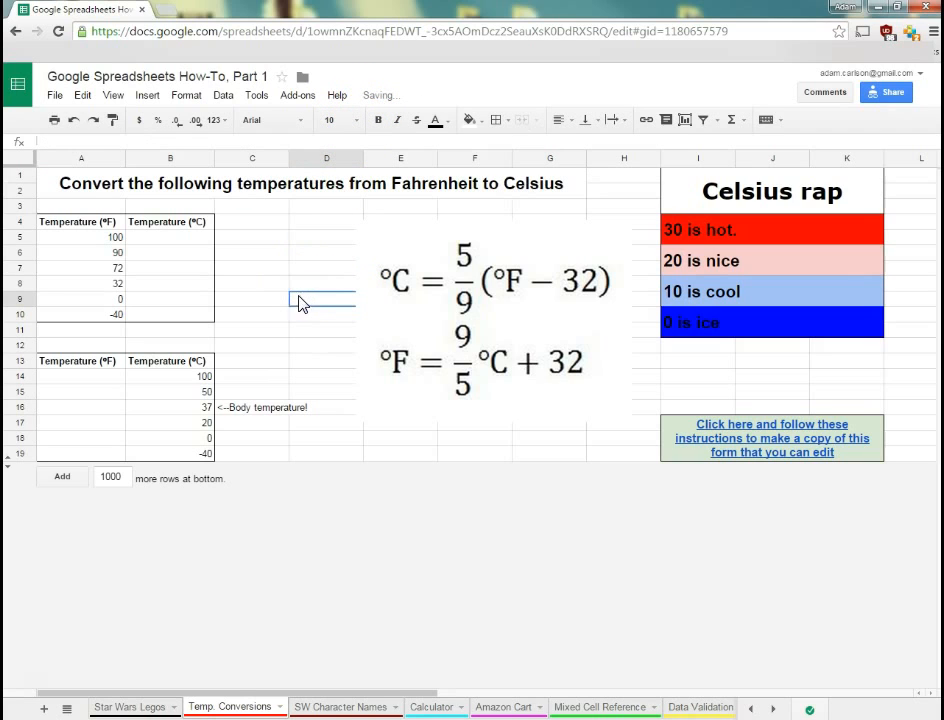
{"action": "left_click", "coordinate": [212, 200]}
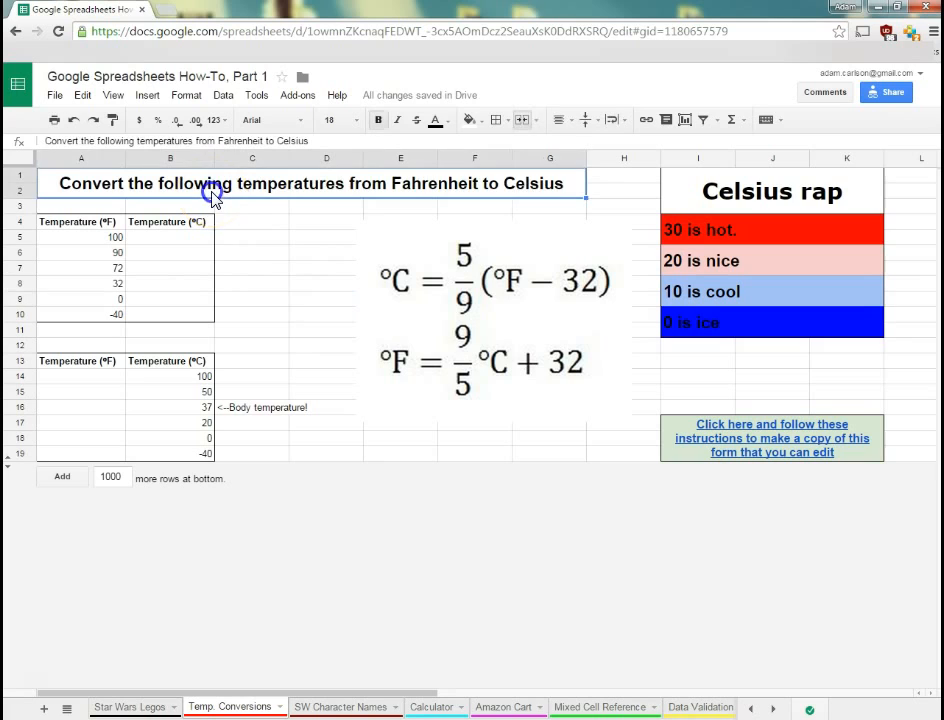
Add an outer border around the merged title A1:G2
{"action": "left_click", "coordinate": [511, 121]}
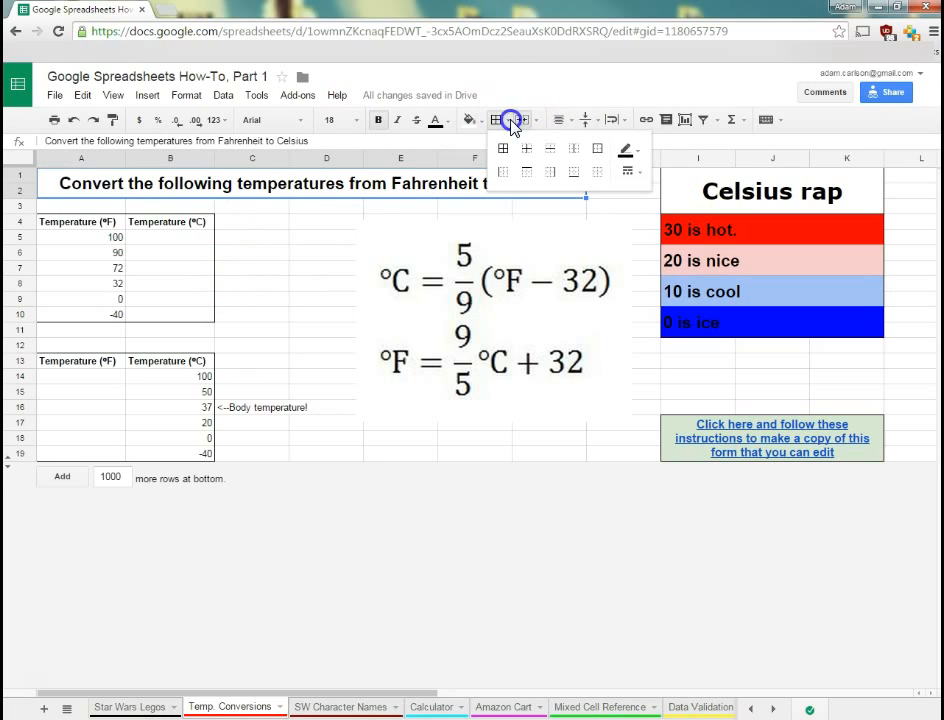
{"action": "left_click", "coordinate": [597, 150]}
{"action": "left_click", "coordinate": [315, 283]}
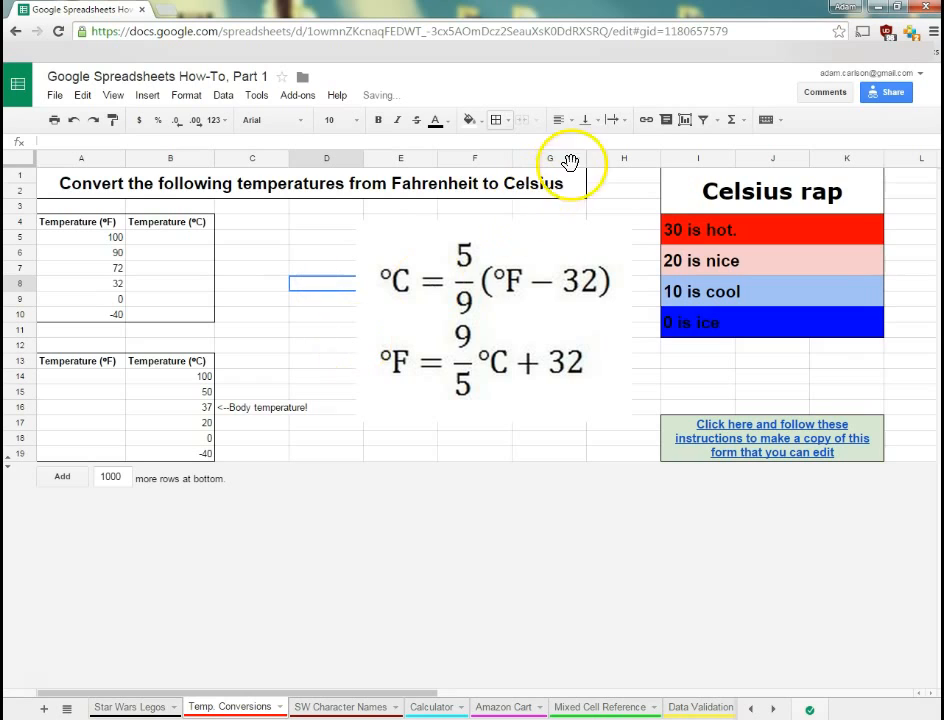
Remove the bold formatting from the temperature table A4:B10 and undo that change
{"action": "mouse_move", "coordinate": [90, 227]}
{"action": "left_mouse_down"}
{"action": "mouse_move", "coordinate": [154, 215]}
{"action": "mouse_move", "coordinate": [170, 314]}
{"action": "left_mouse_up"}
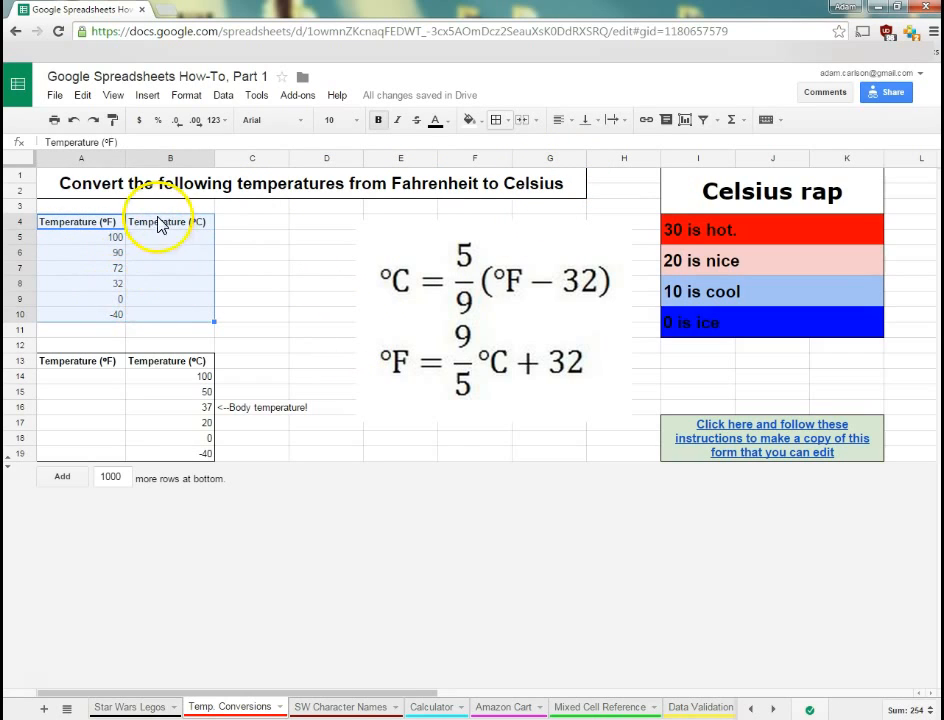
{"action": "left_click", "coordinate": [256, 258]}
{"action": "left_click_drag", "start_coordinate": [139, 222], "coordinate": [103, 320]}
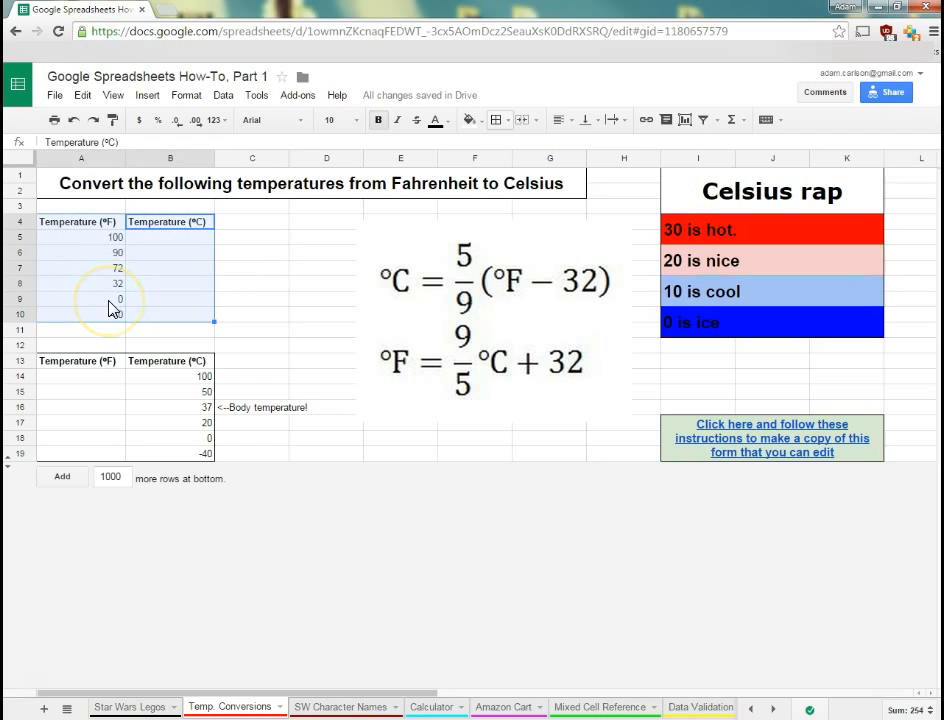
{"action": "key", "text": "ctrl+b"}
{"action": "left_click", "coordinate": [276, 302]}
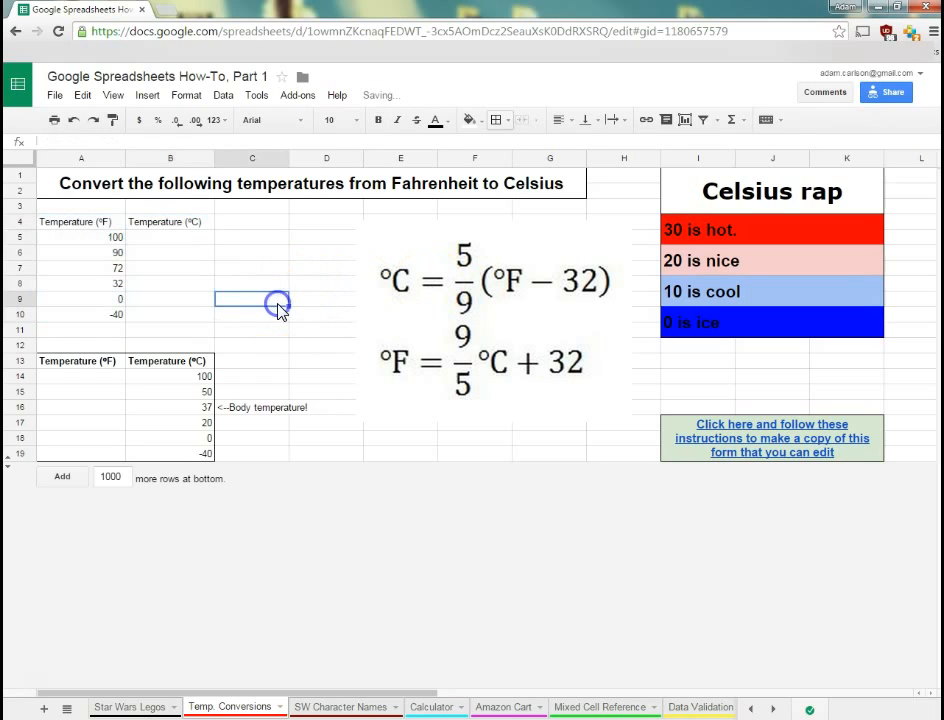
{"action": "key", "text": "ctrl+z"}
Clear all borders from the Fahrenheit-to-Celsius table A4:B10
{"action": "left_click", "coordinate": [508, 119]}
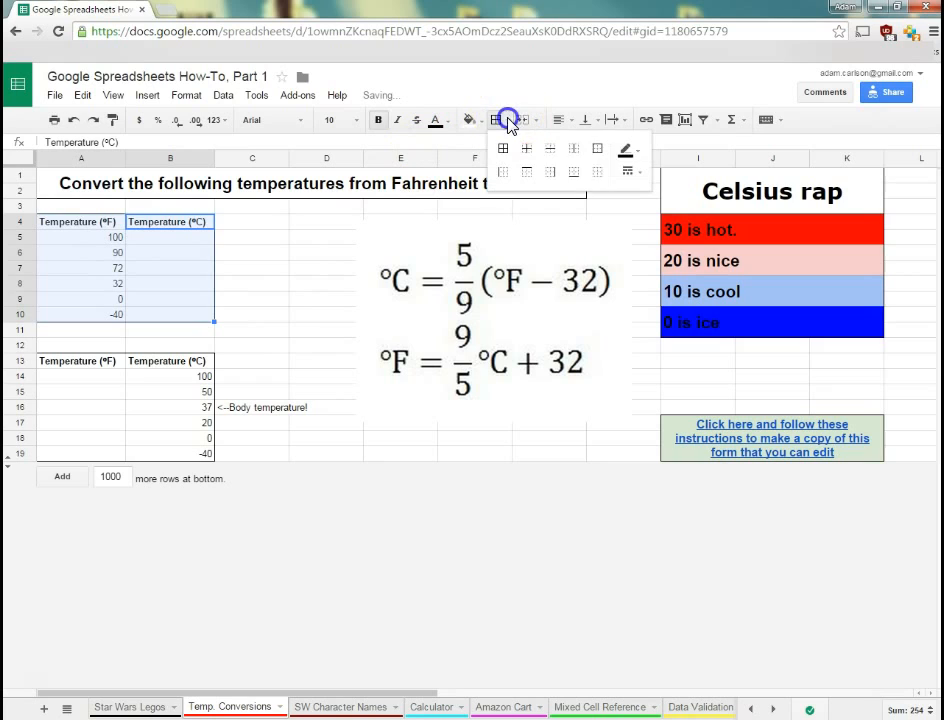
{"action": "left_click", "coordinate": [603, 177]}
{"action": "left_click", "coordinate": [270, 265]}
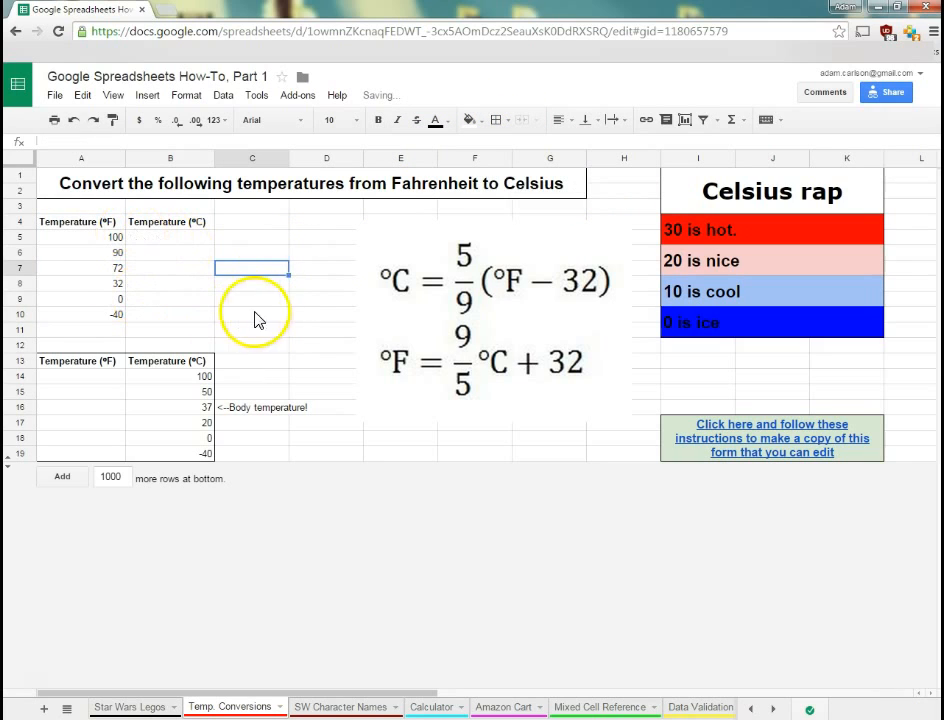
Apply all borders to the cells in A4:B10 and toggle the sheet's Gridlines display
{"action": "left_click_drag", "start_coordinate": [108, 226], "coordinate": [155, 306]}
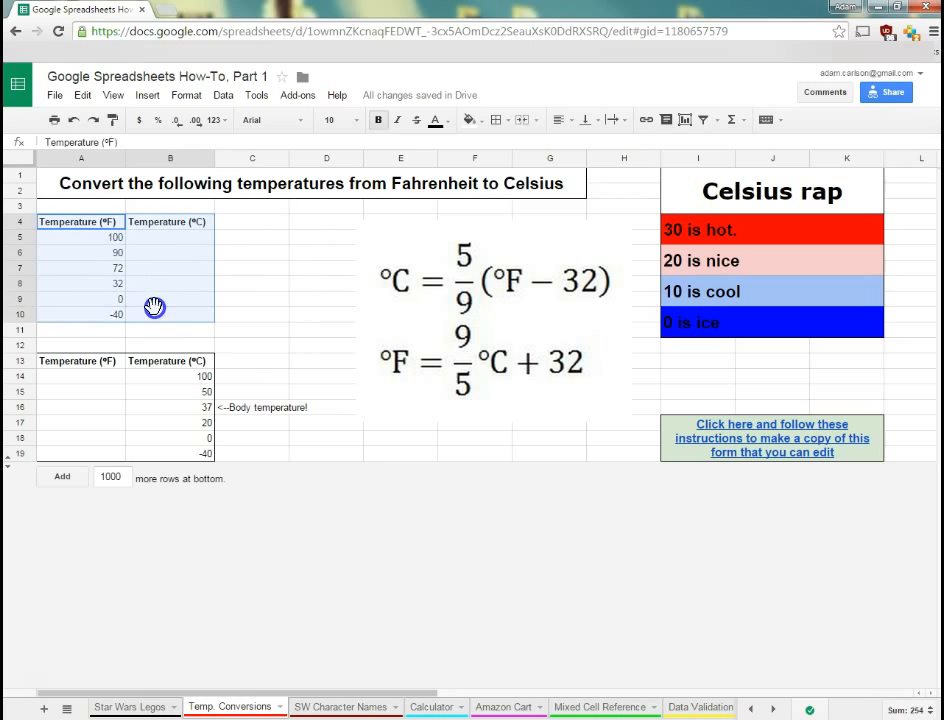
{"action": "left_click", "coordinate": [510, 120]}
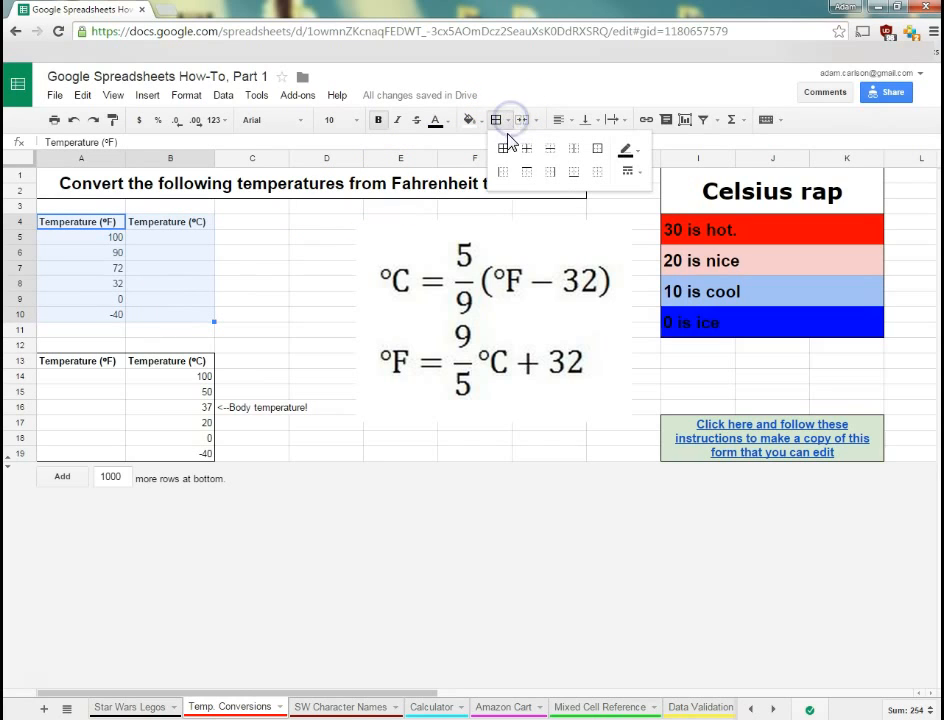
{"action": "left_click", "coordinate": [503, 157]}
{"action": "left_click", "coordinate": [259, 301]}
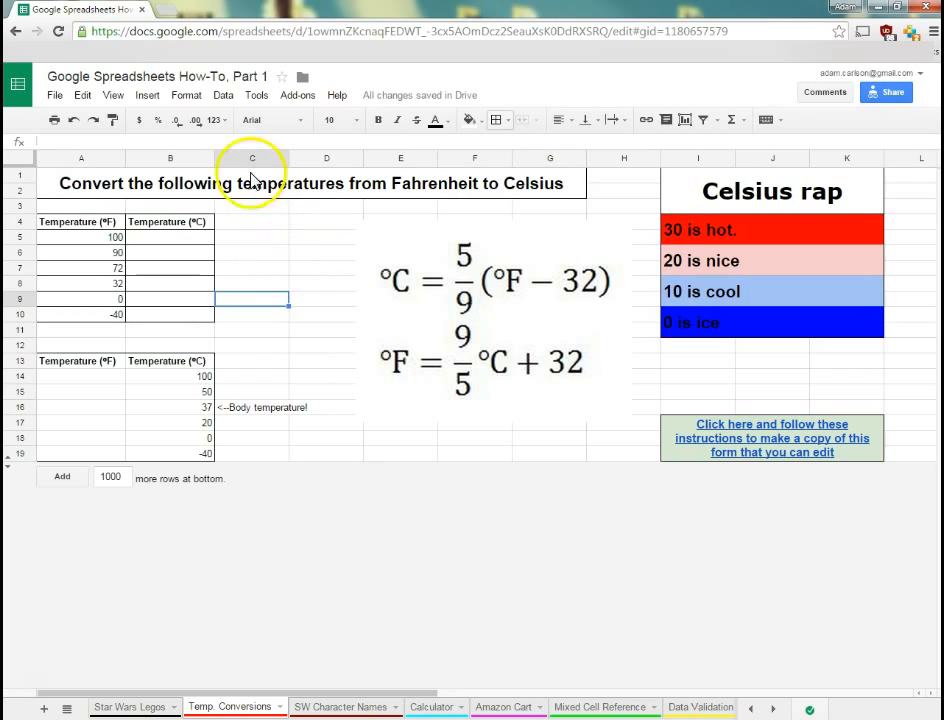
{"action": "left_click", "coordinate": [113, 96]}
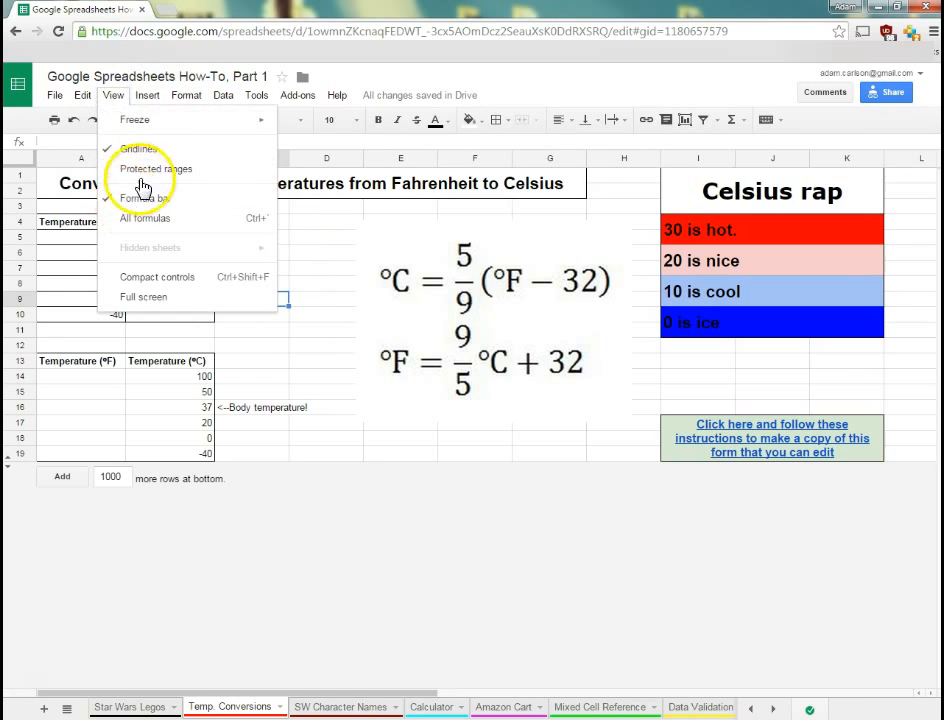
{"action": "left_click", "coordinate": [143, 148]}
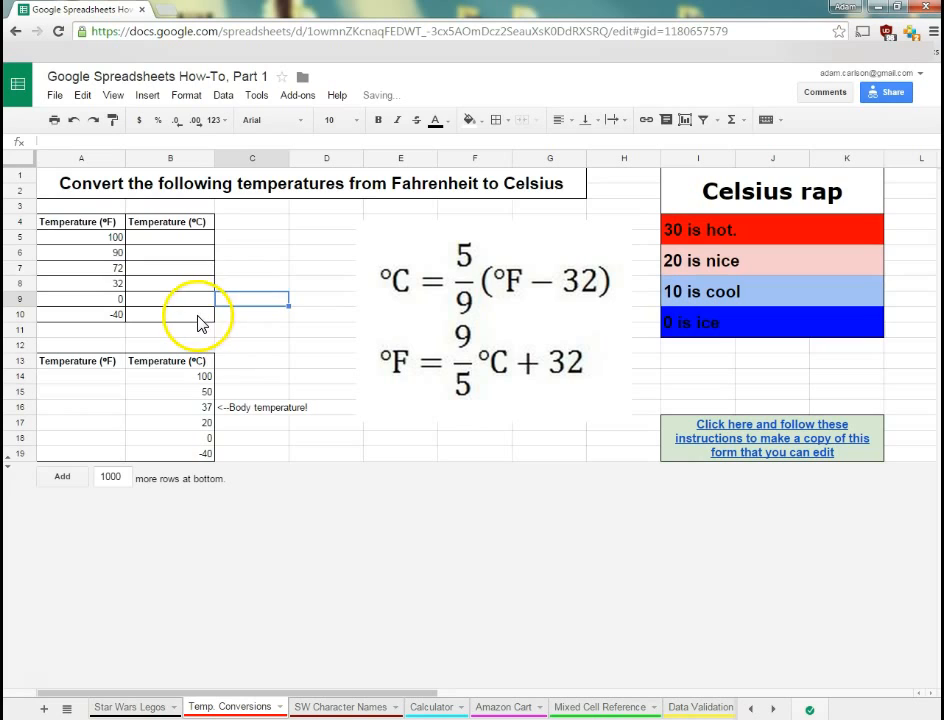
Apply only inner borders to the borderless table A4:B10
{"action": "left_click_drag", "start_coordinate": [198, 323], "coordinate": [80, 222]}
{"action": "left_click", "coordinate": [506, 119]}
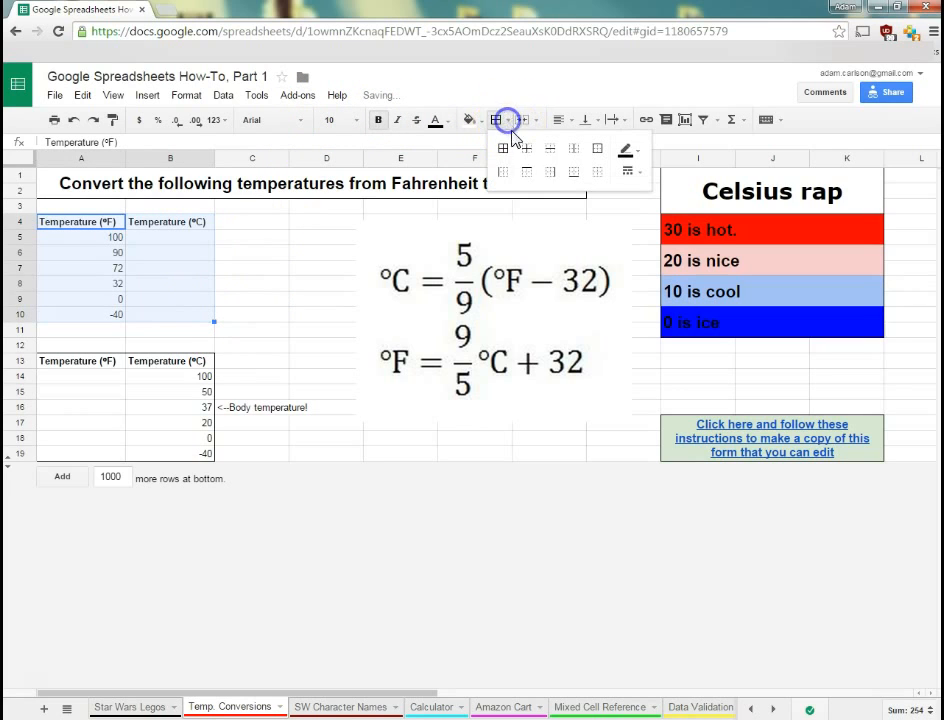
{"action": "left_click", "coordinate": [530, 150]}
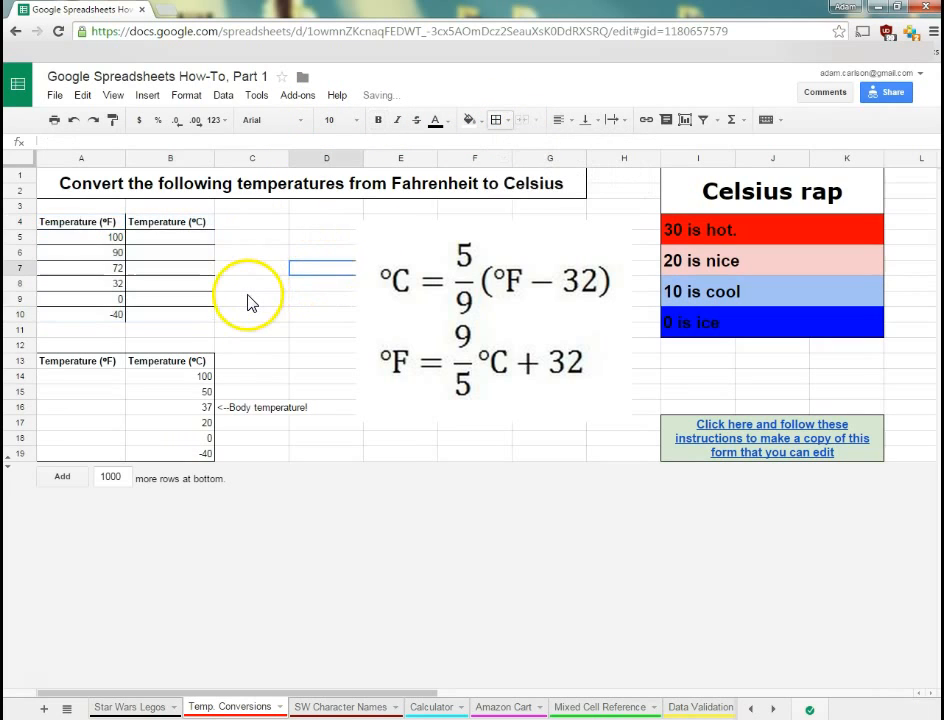
Try the horizontal, vertical, outer and left borders in turn on A4:B10, clearing all borders at the end
{"action": "left_click", "coordinate": [494, 119]}
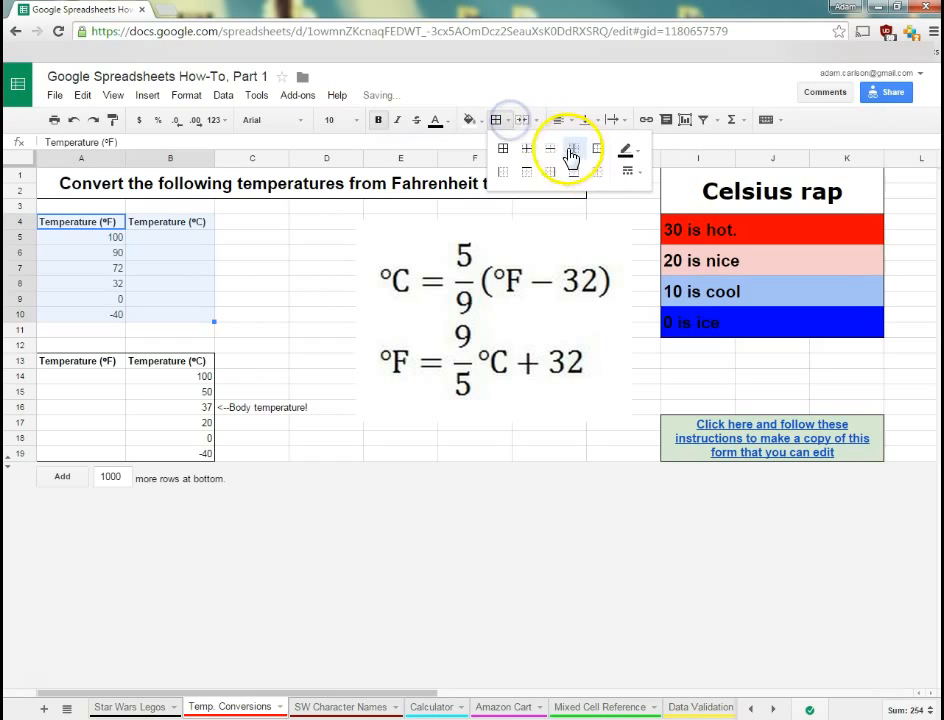
{"action": "left_click", "coordinate": [548, 149]}
{"action": "left_click", "coordinate": [577, 156]}
{"action": "left_click", "coordinate": [597, 172]}
{"action": "left_click", "coordinate": [597, 148]}
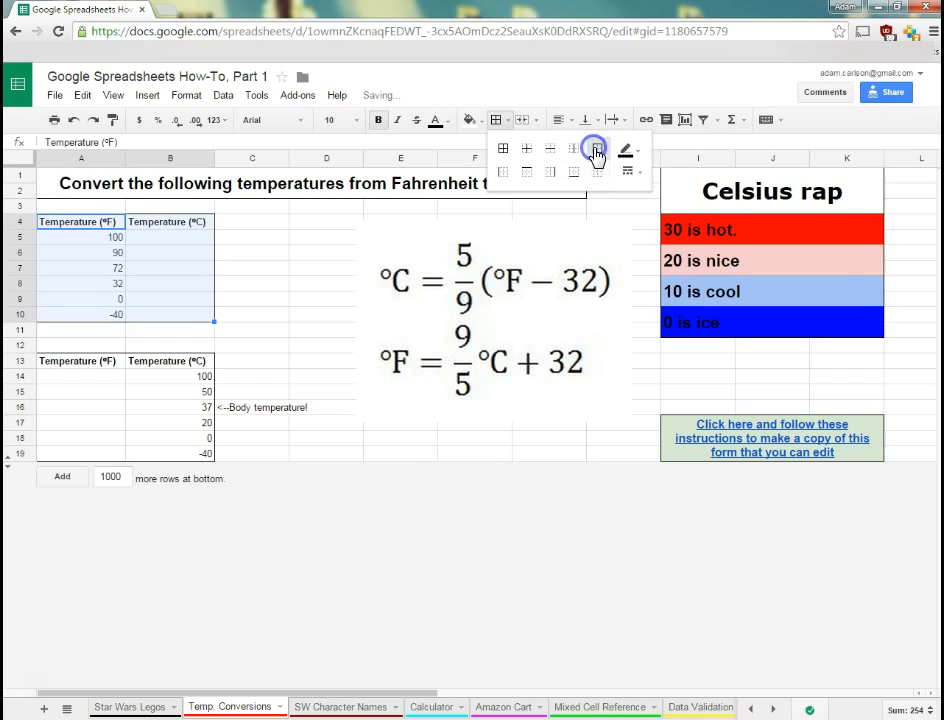
{"action": "left_click", "coordinate": [503, 171]}
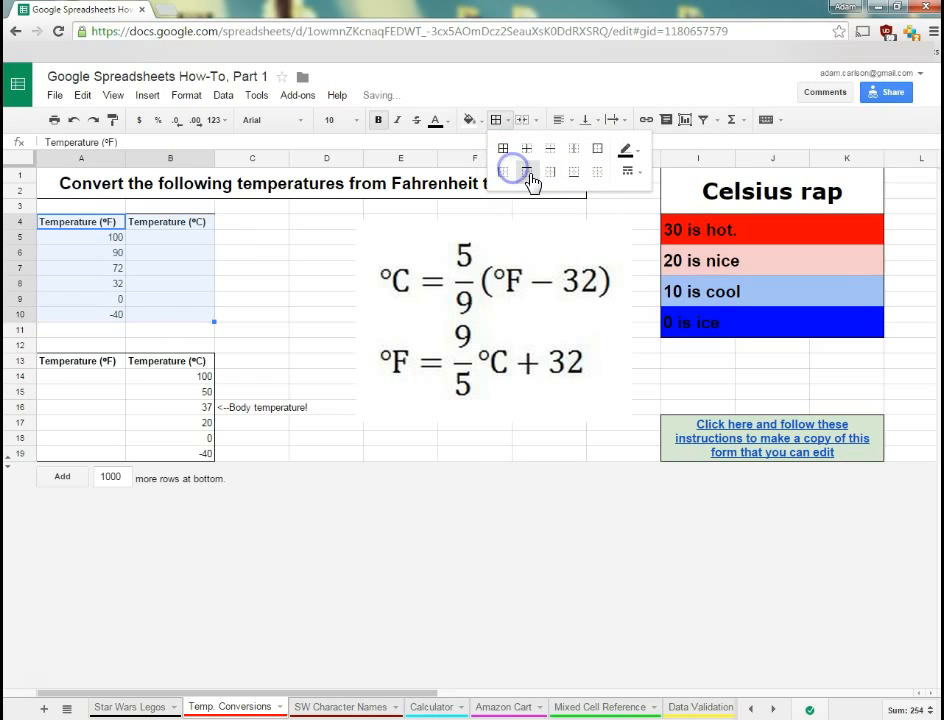
{"action": "left_click", "coordinate": [597, 172]}
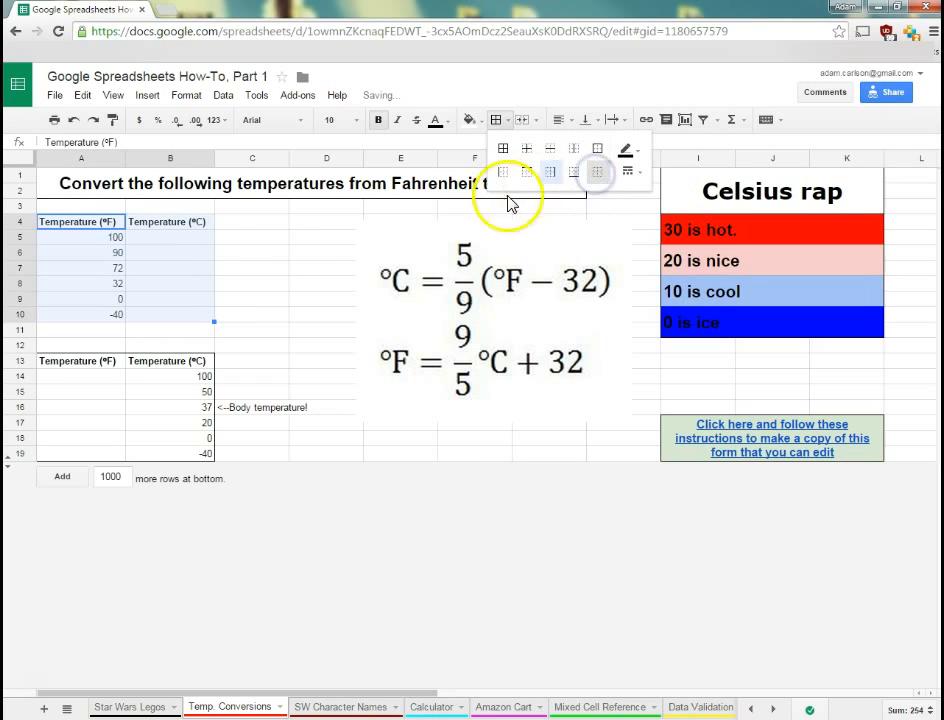
Try a dashed outer border around A4:B10 and undo it
{"action": "left_click", "coordinate": [645, 175]}
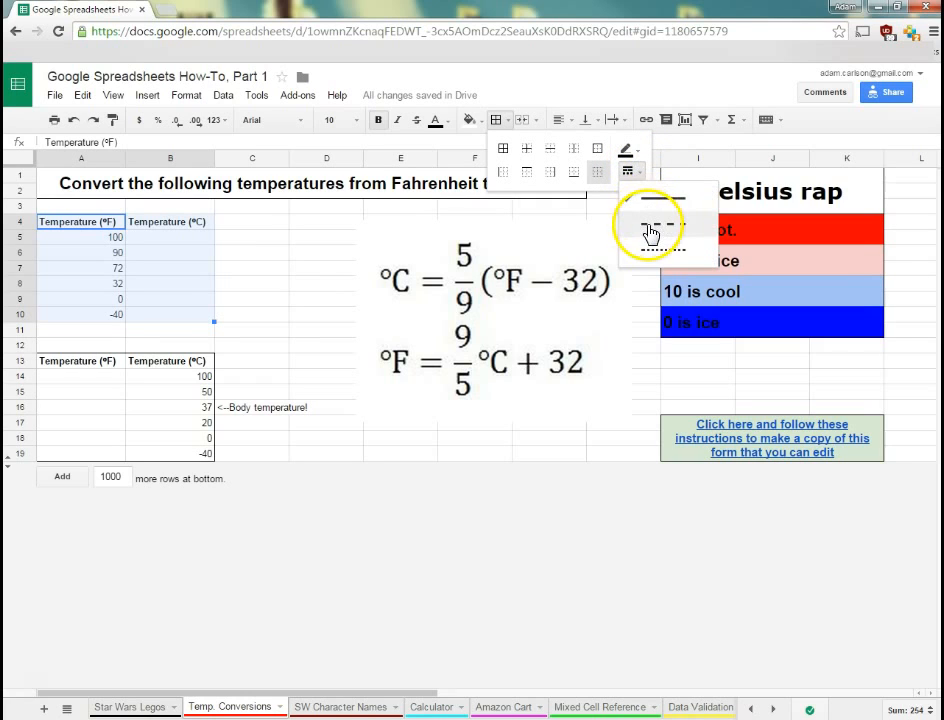
{"action": "left_click", "coordinate": [648, 170]}
{"action": "left_click", "coordinate": [598, 149]}
{"action": "left_click", "coordinate": [330, 283]}
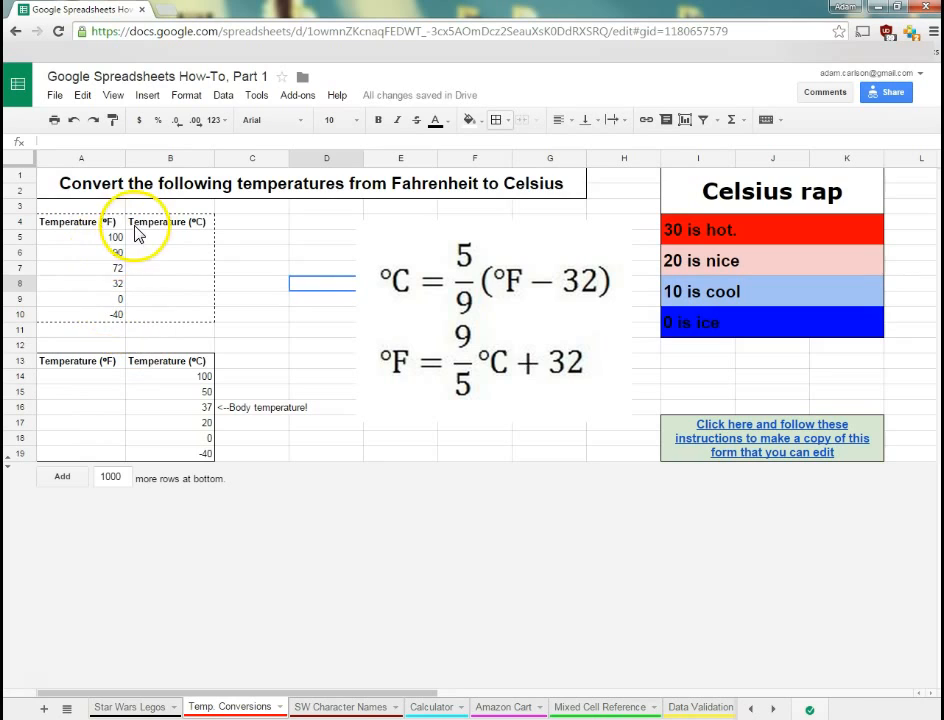
{"action": "key", "text": "ctrl+z"}
Try a dotted outer border around A4:B10 and undo it
{"action": "left_click", "coordinate": [537, 120]}
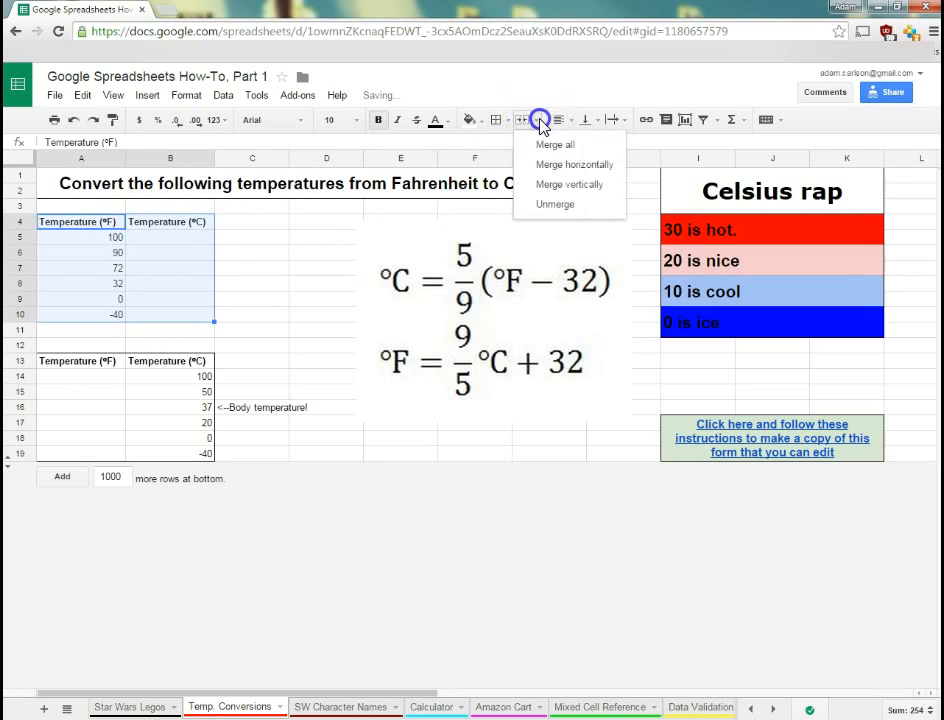
{"action": "left_click", "coordinate": [506, 121]}
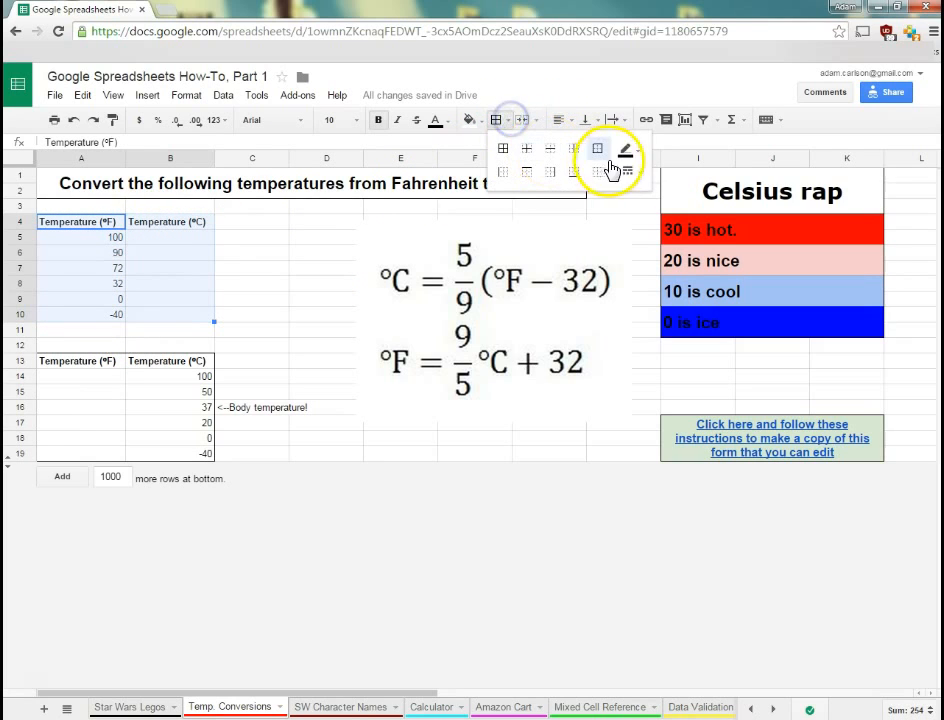
{"action": "left_click", "coordinate": [627, 172]}
{"action": "left_click", "coordinate": [655, 249]}
{"action": "left_click", "coordinate": [598, 149]}
{"action": "left_click", "coordinate": [305, 256]}
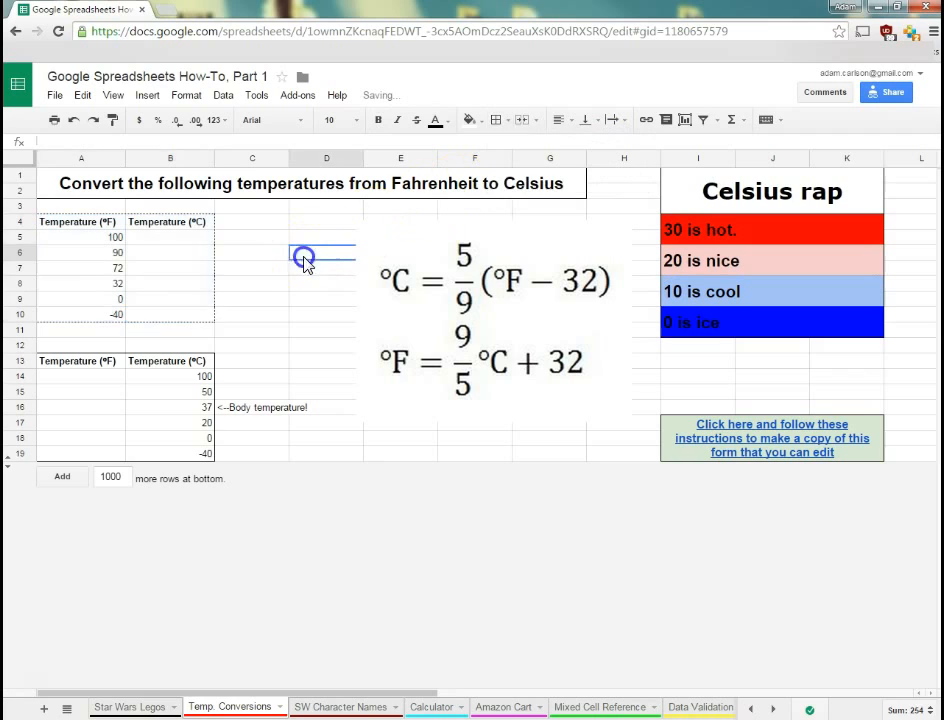
{"action": "key", "text": "ctrl+z"}
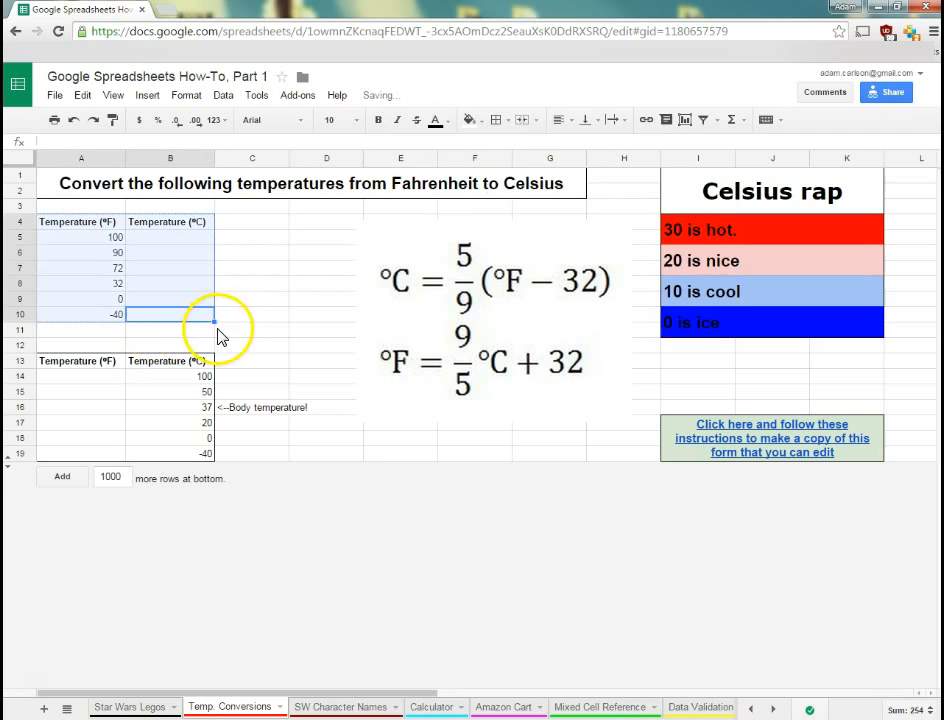
Apply a red dotted outer border around the table A4:B10
{"action": "left_click", "coordinate": [250, 326]}
{"action": "left_click_drag", "start_coordinate": [170, 314], "coordinate": [99, 228]}
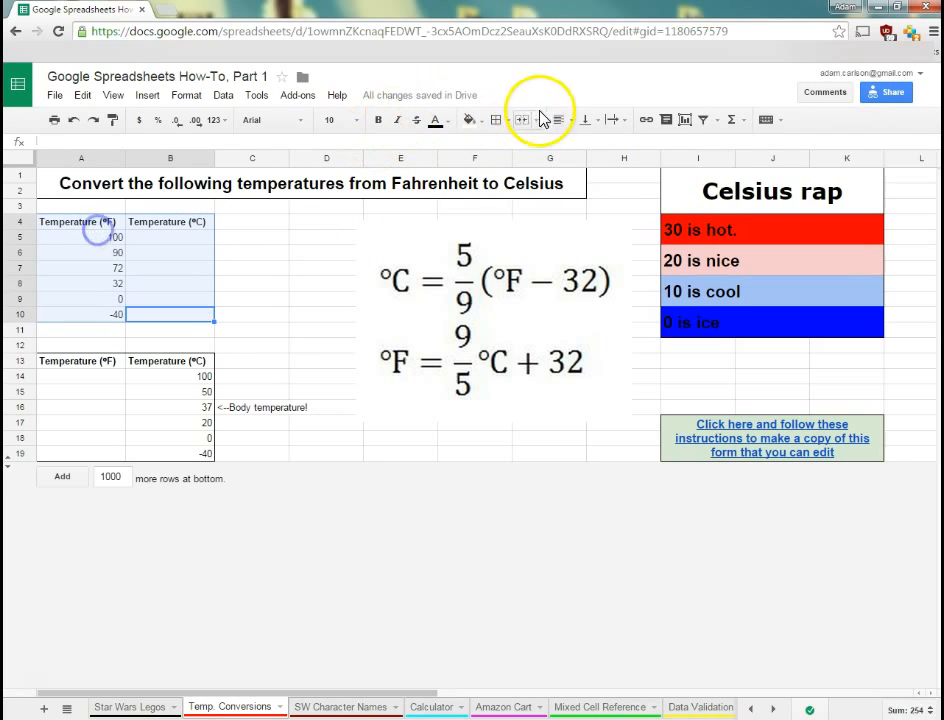
{"action": "left_click", "coordinate": [508, 122]}
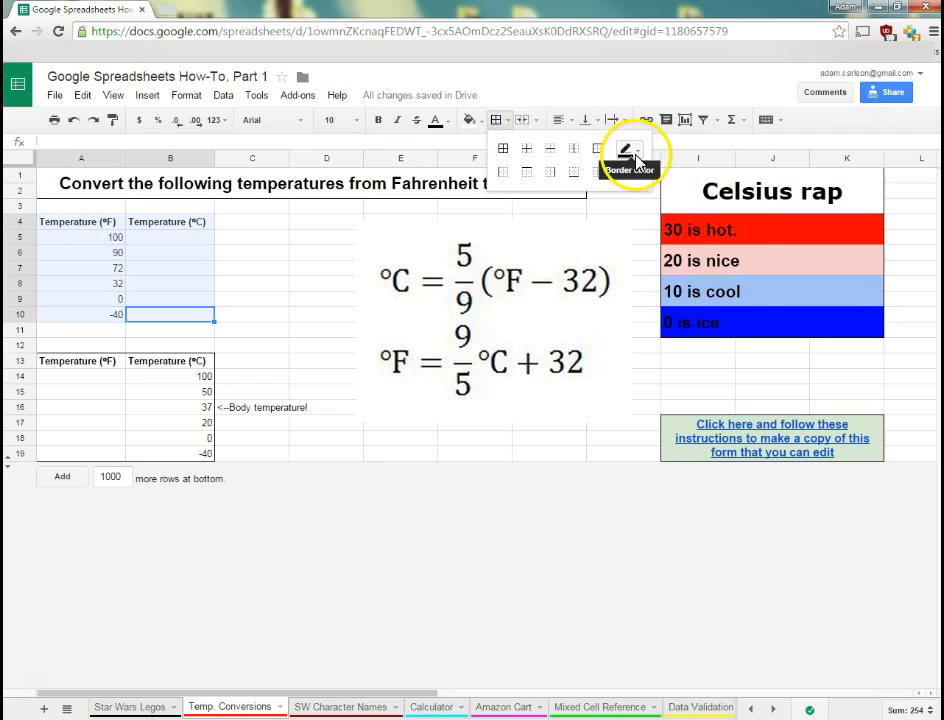
{"action": "left_click", "coordinate": [640, 153]}
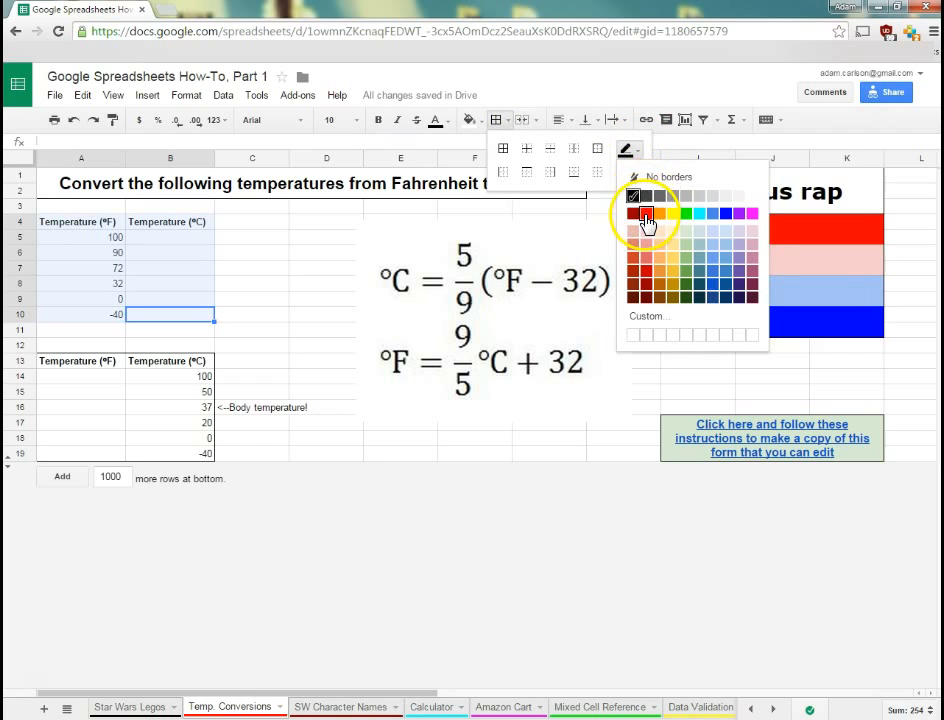
{"action": "left_click", "coordinate": [645, 216]}
{"action": "left_click", "coordinate": [597, 148]}
{"action": "left_click", "coordinate": [317, 267]}
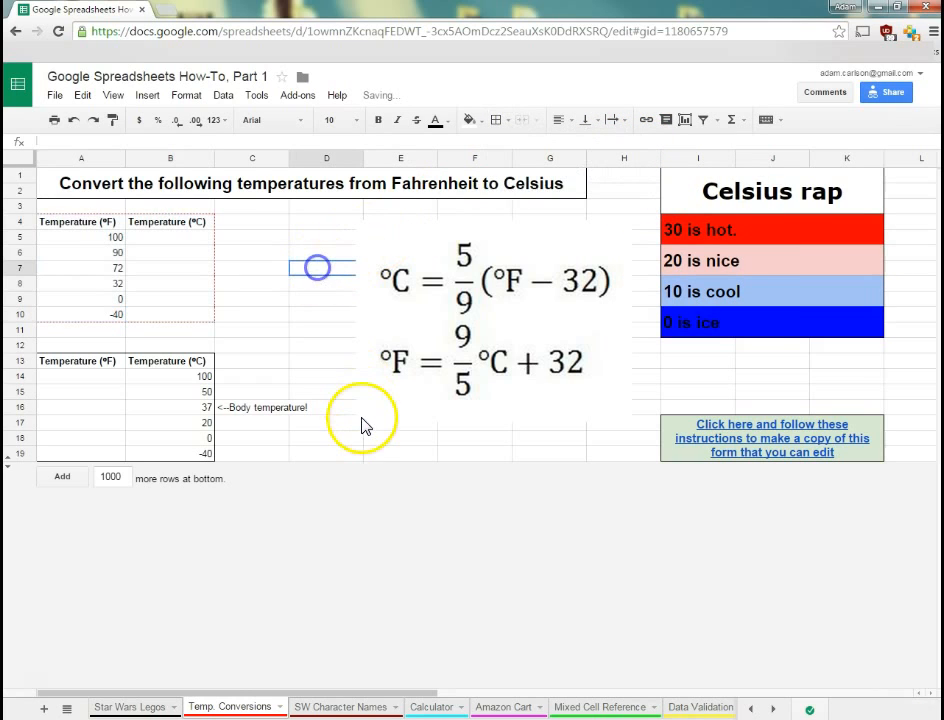
Clear all borders from the range A4:C10
{"action": "left_click", "coordinate": [508, 121]}
{"action": "left_click_drag", "start_coordinate": [252, 314], "coordinate": [100, 216]}
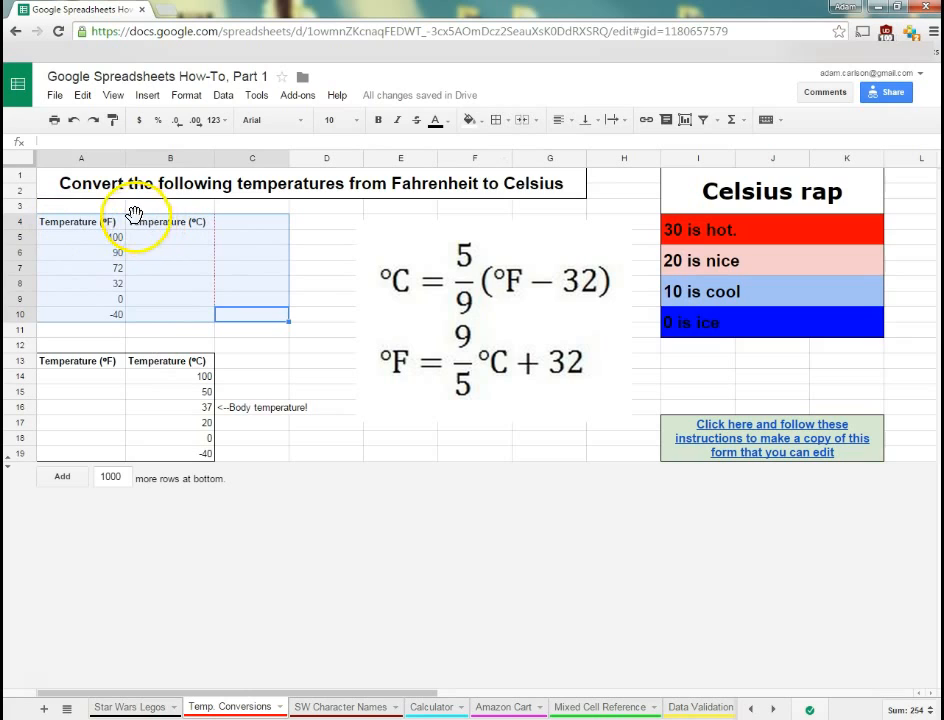
{"action": "left_click", "coordinate": [500, 119]}
{"action": "left_click", "coordinate": [594, 174]}
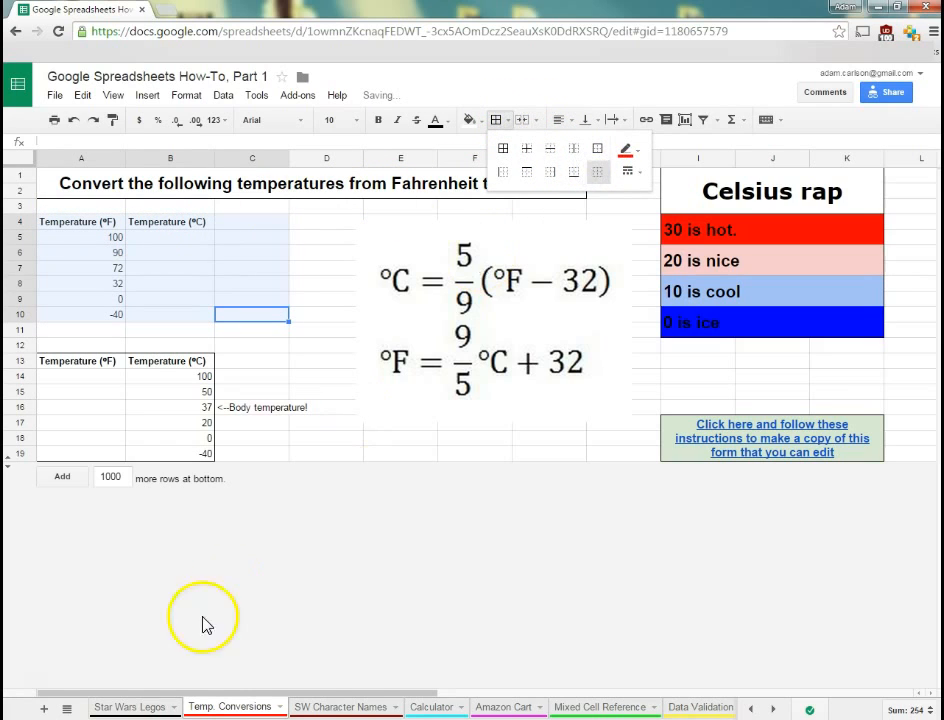
{"action": "left_click", "coordinate": [35, 686]}
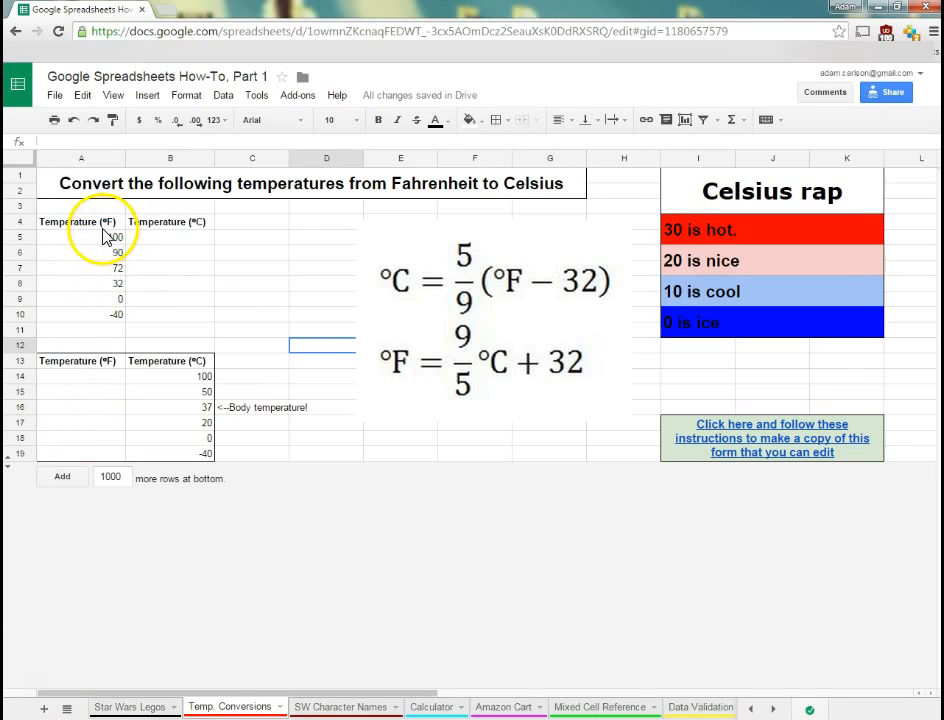
Add a solid black outer border around the table A4:B10
{"action": "left_click_drag", "start_coordinate": [100, 224], "coordinate": [175, 316]}
{"action": "left_click", "coordinate": [495, 119]}
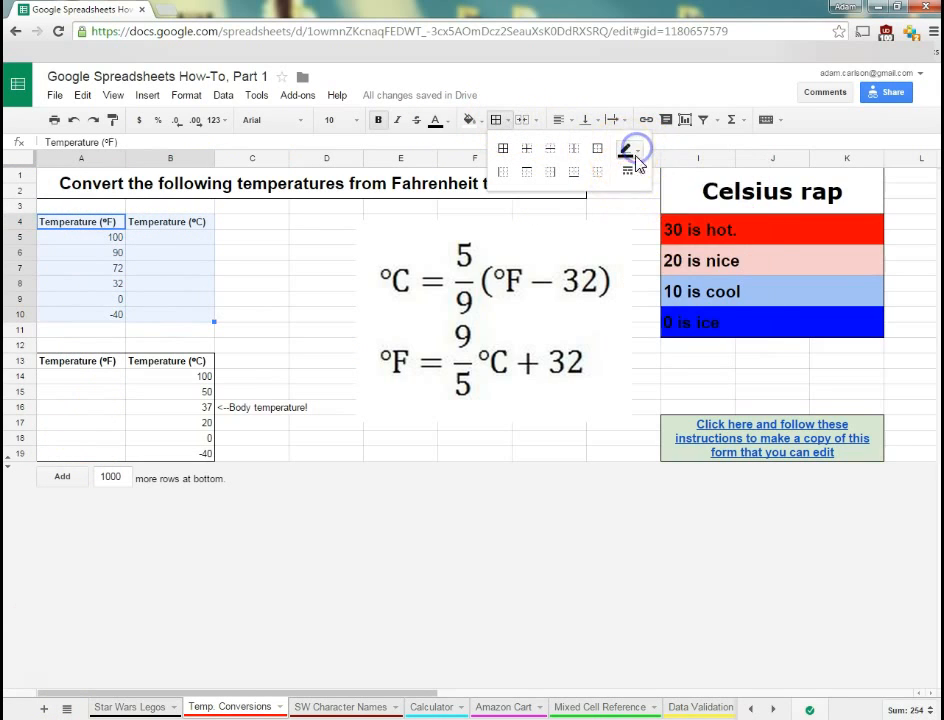
{"action": "left_click", "coordinate": [597, 148]}
{"action": "left_click", "coordinate": [250, 313]}
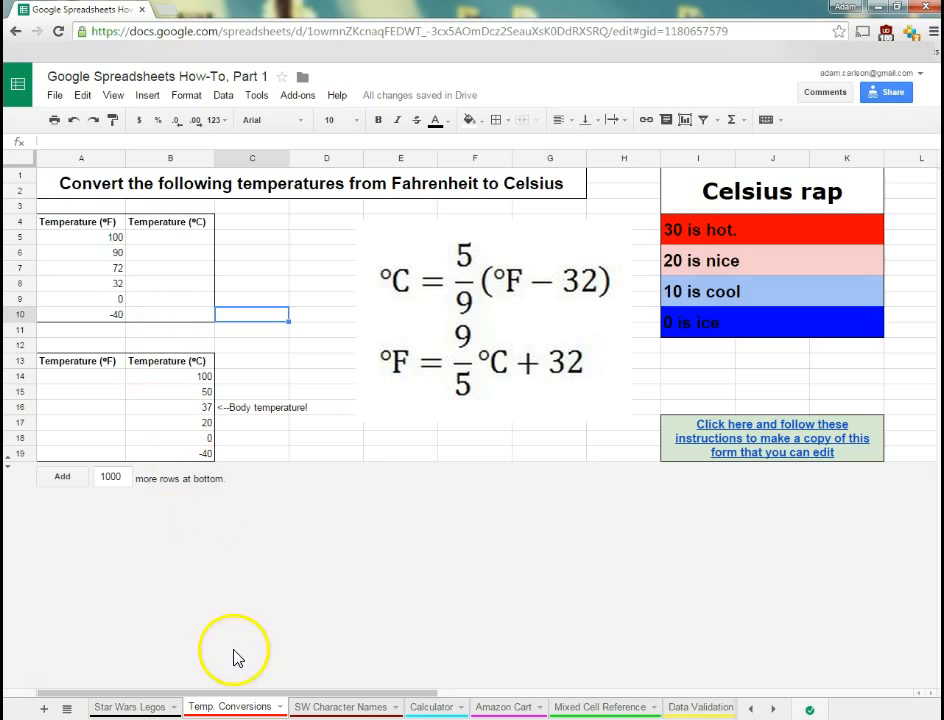
Delete the sentence about Star Wars lego sets from cell G12 in the Star Wars Legos sheet
{"action": "left_click", "coordinate": [140, 707]}
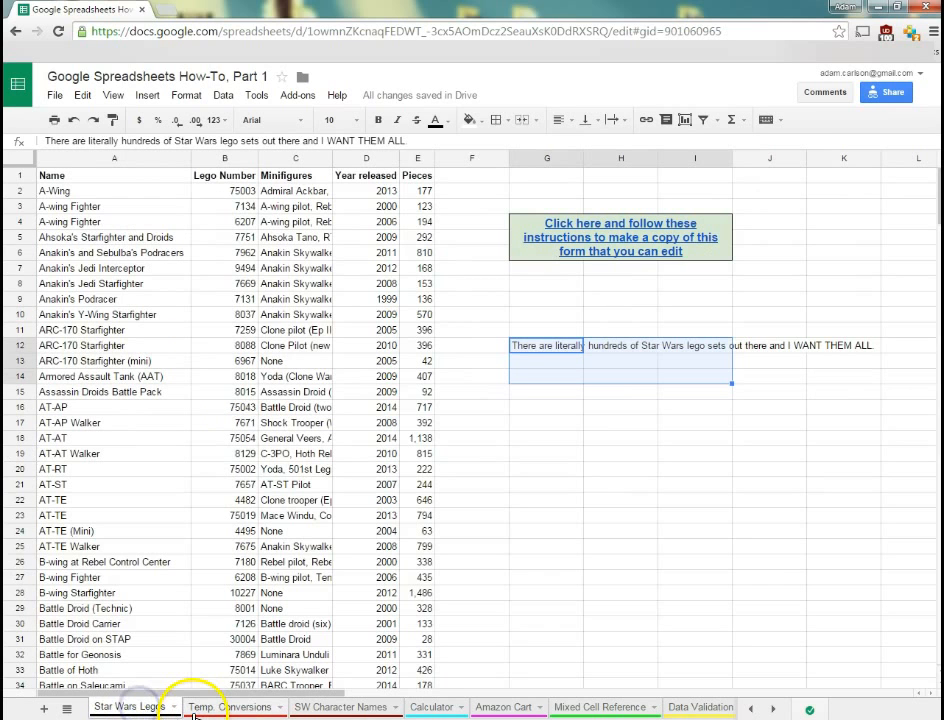
{"action": "left_click", "coordinate": [554, 408]}
{"action": "left_click", "coordinate": [546, 347]}
{"action": "key", "text": "Delete"}
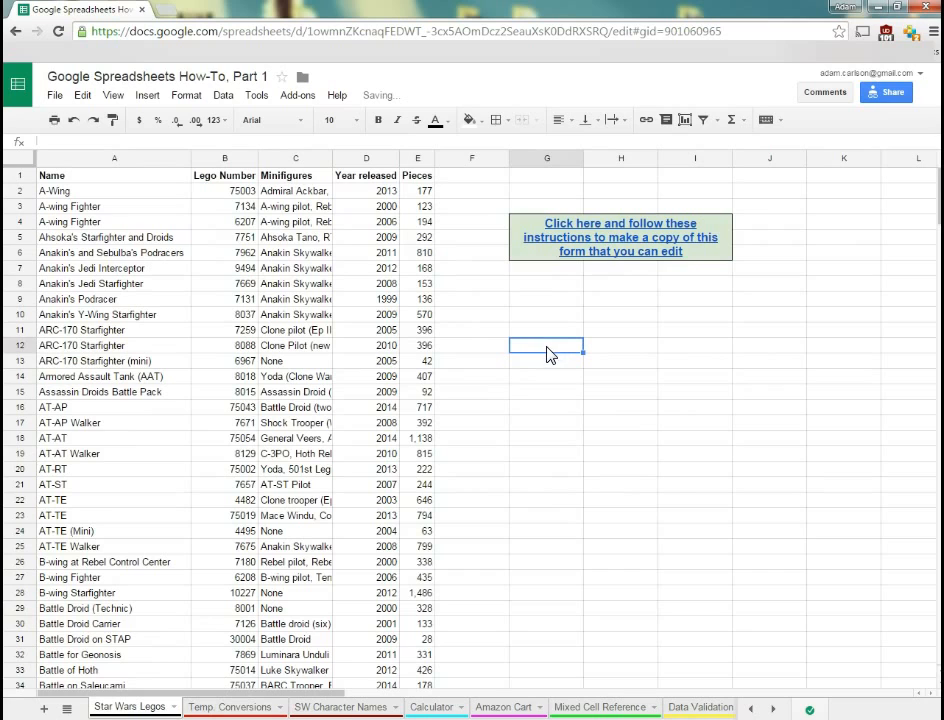
Examine the column headings in row 1 and how they behave further down the long list of Lego sets
{"action": "left_click", "coordinate": [452, 406]}
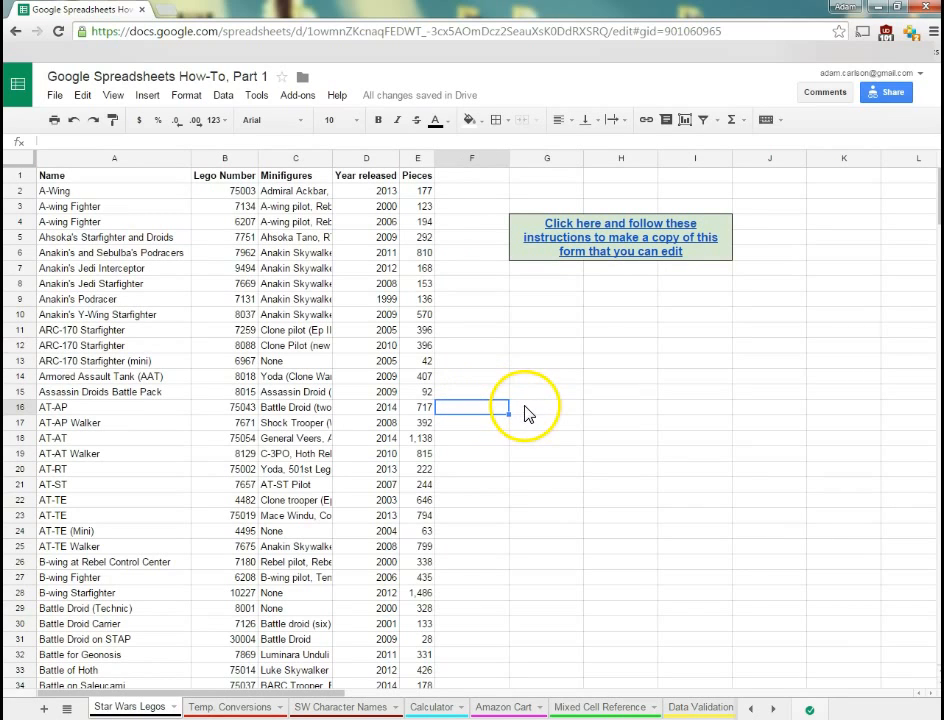
{"action": "left_click", "coordinate": [63, 176]}
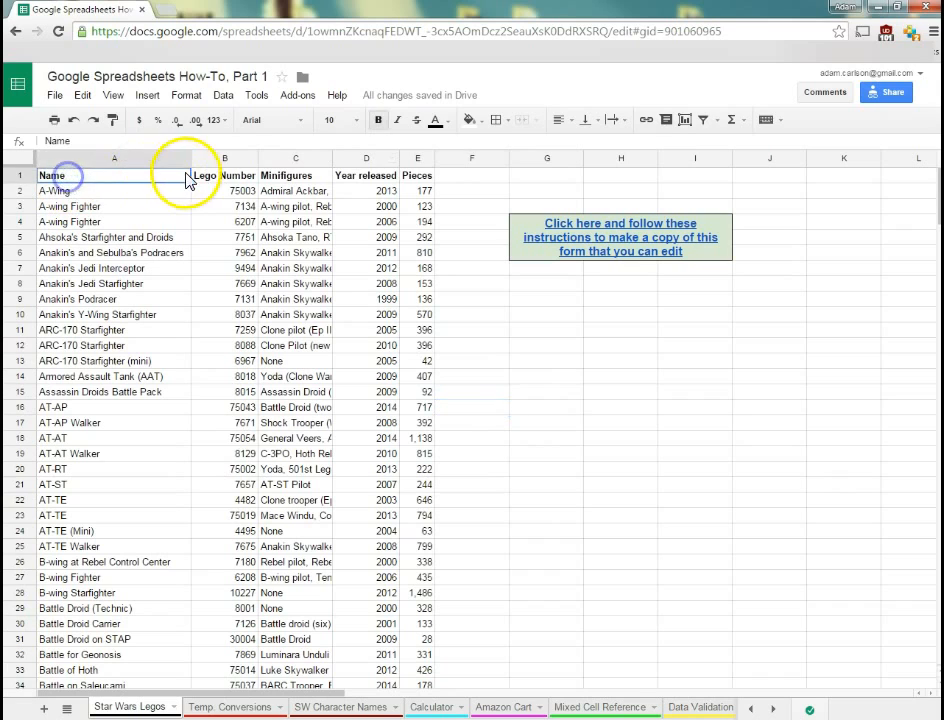
{"action": "left_click", "coordinate": [200, 178]}
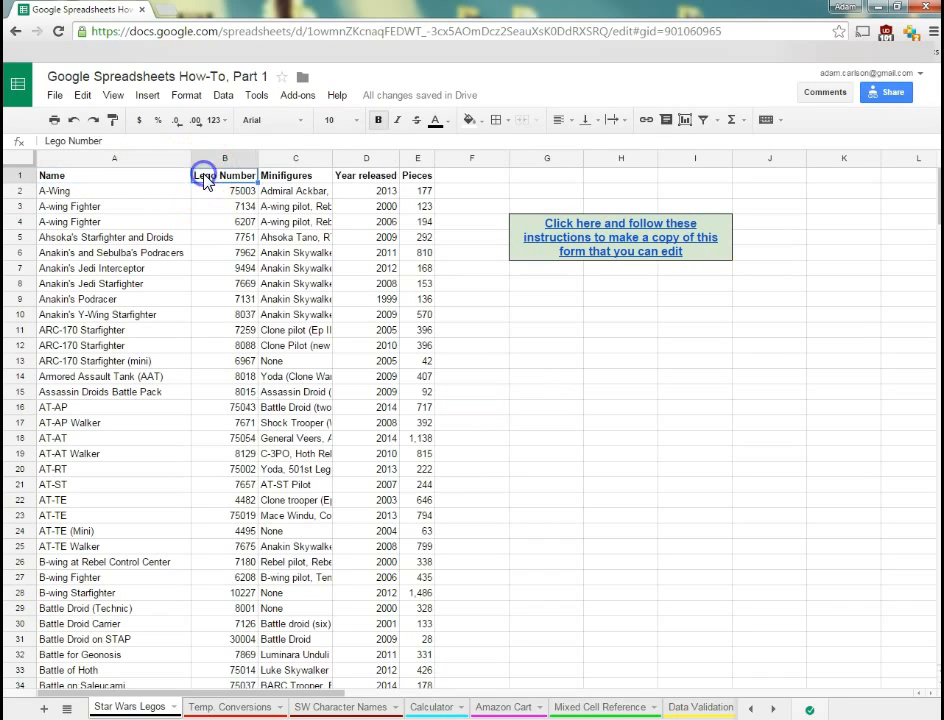
{"action": "left_click", "coordinate": [287, 180]}
{"action": "left_click", "coordinate": [355, 178]}
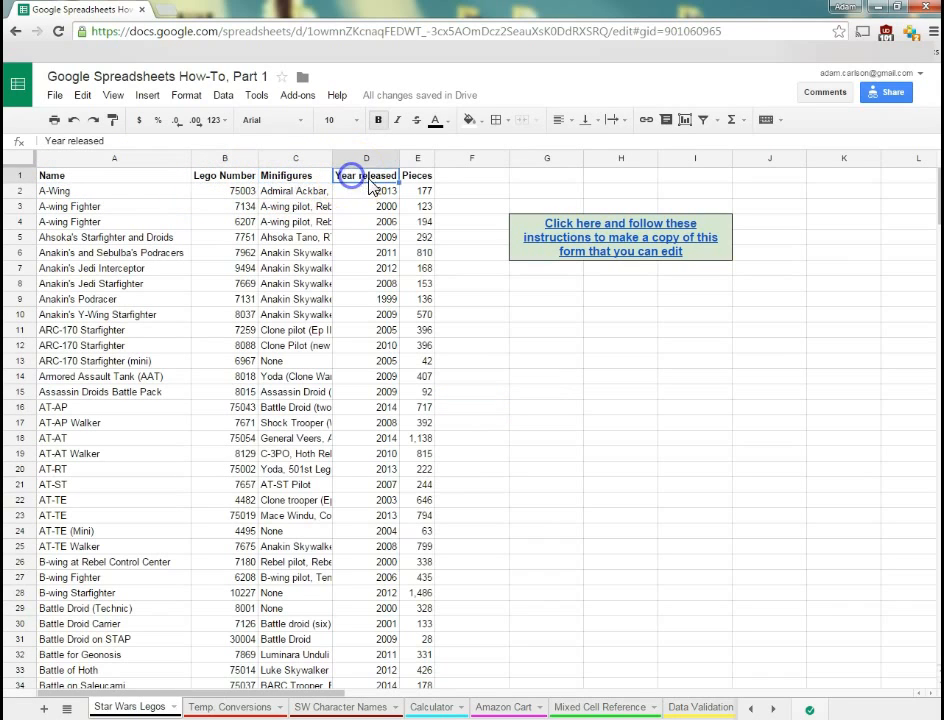
{"action": "left_click", "coordinate": [417, 180]}
{"action": "left_click", "coordinate": [513, 502]}
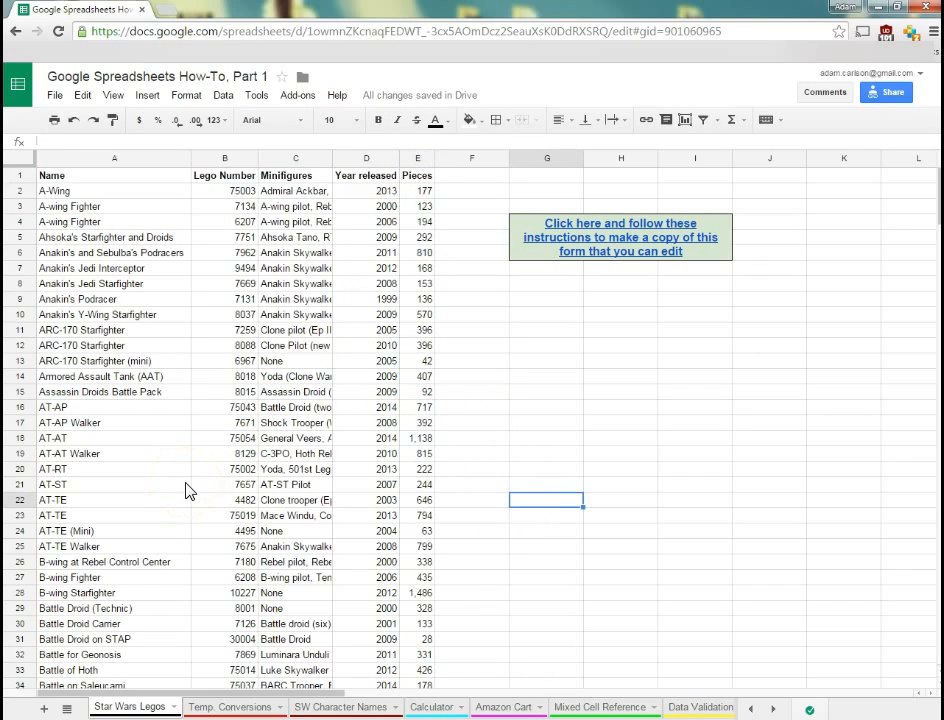
{"action": "scroll", "coordinate": [186, 490], "scroll_direction": "down", "scroll_amount": 20}
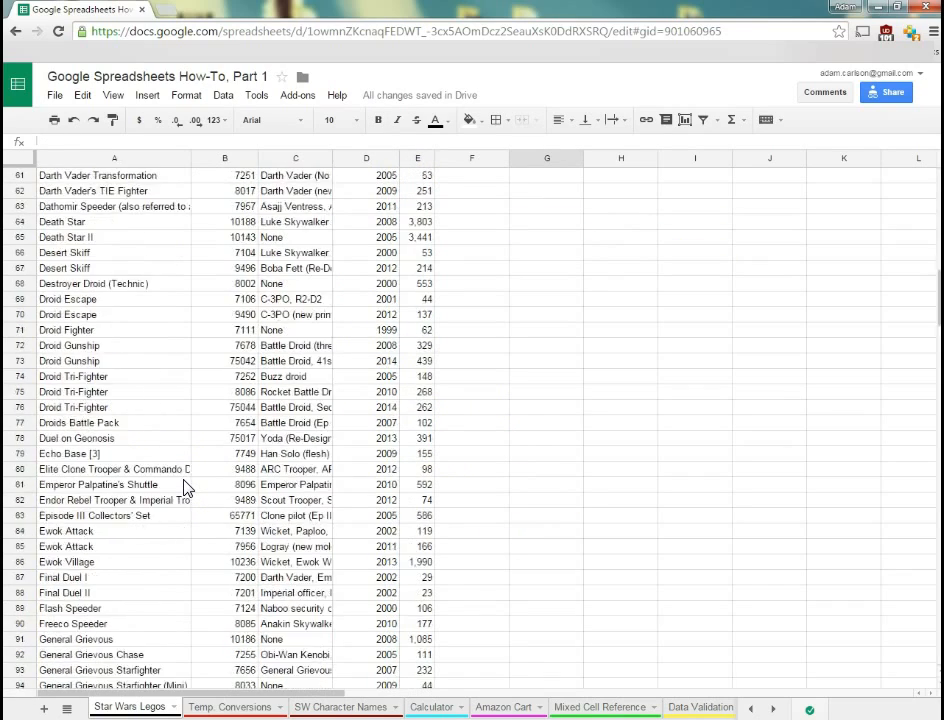
{"action": "scroll", "coordinate": [183, 488], "scroll_direction": "down", "scroll_amount": 4}
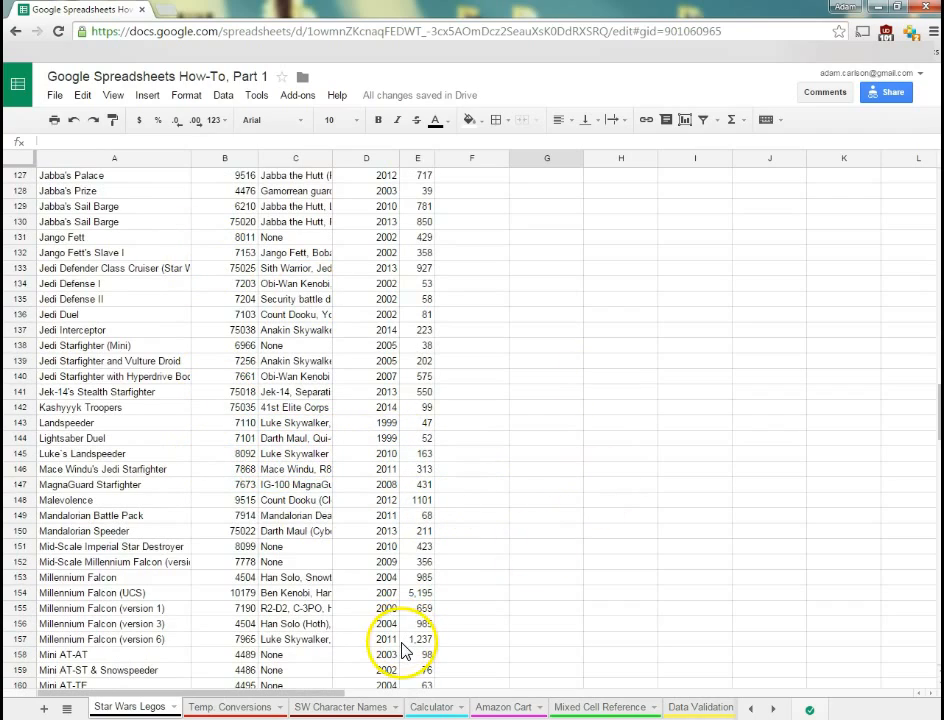
{"action": "scroll", "coordinate": [403, 650], "scroll_direction": "up", "scroll_amount": 20}
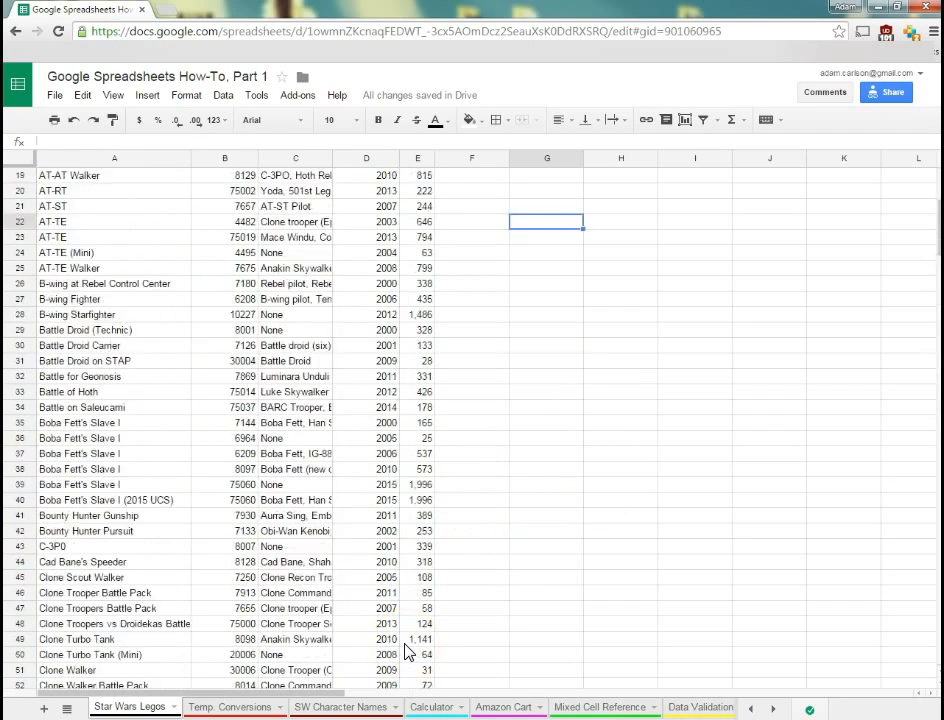
{"action": "scroll", "coordinate": [408, 652], "scroll_direction": "up", "scroll_amount": 6}
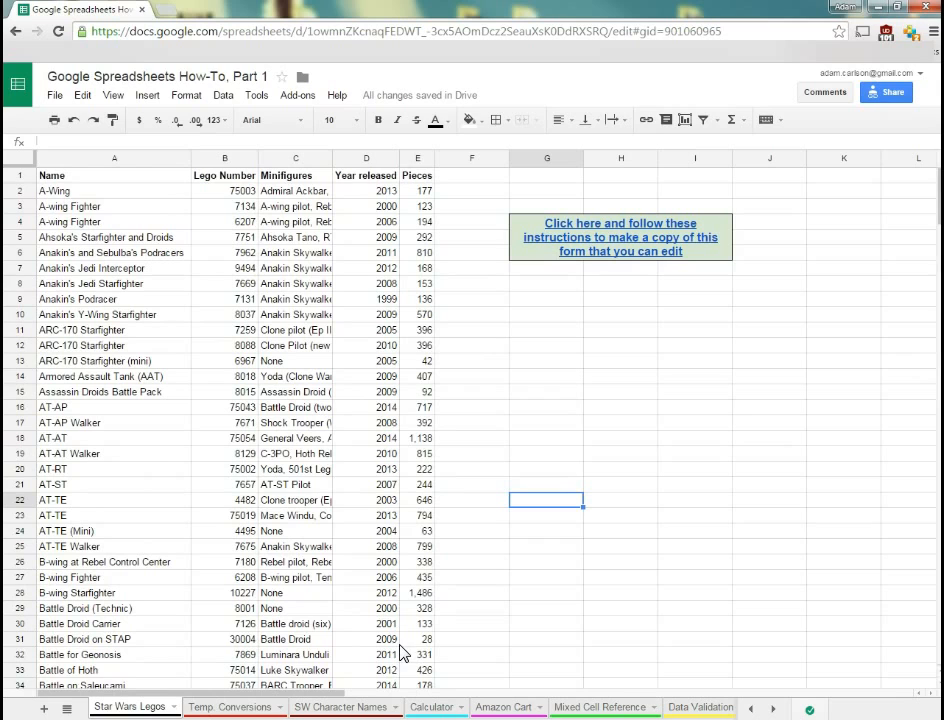
Freeze 1 row so the headings stay in place, and check them against rows far down the list
{"action": "left_click", "coordinate": [118, 96]}
{"action": "mouse_move", "coordinate": [128, 131]}
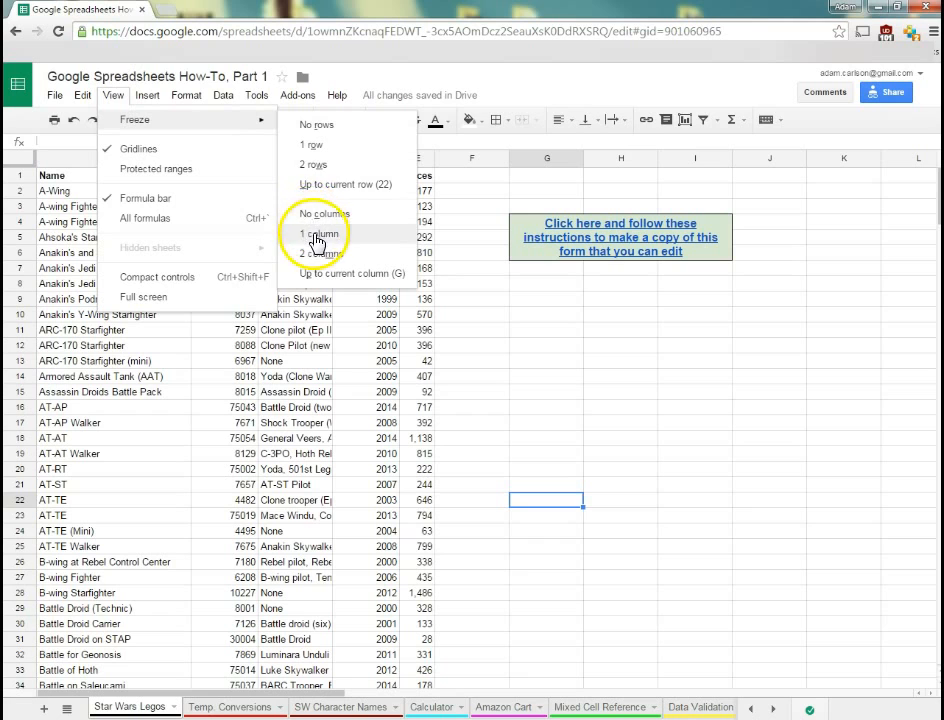
{"action": "left_click", "coordinate": [309, 147]}
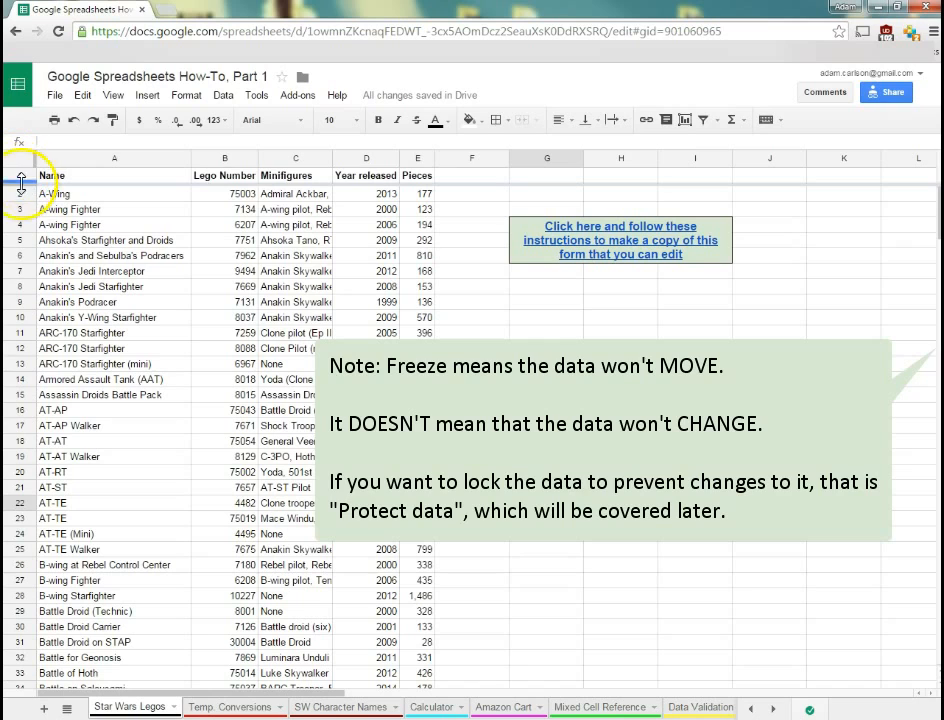
{"action": "left_click", "coordinate": [200, 456]}
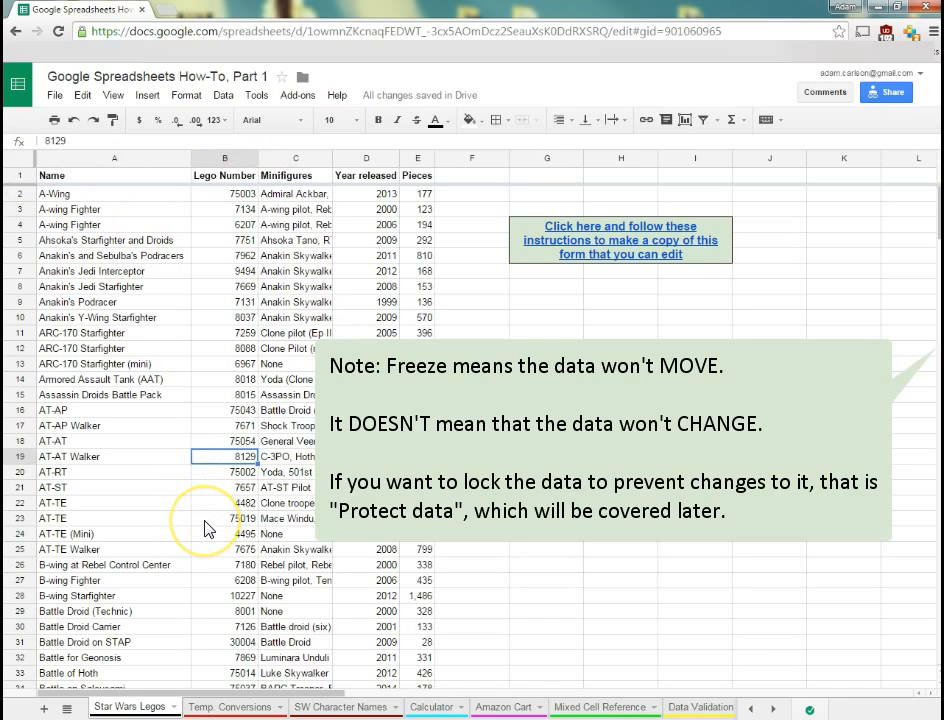
{"action": "scroll", "coordinate": [268, 580], "scroll_direction": "down", "scroll_amount": 18}
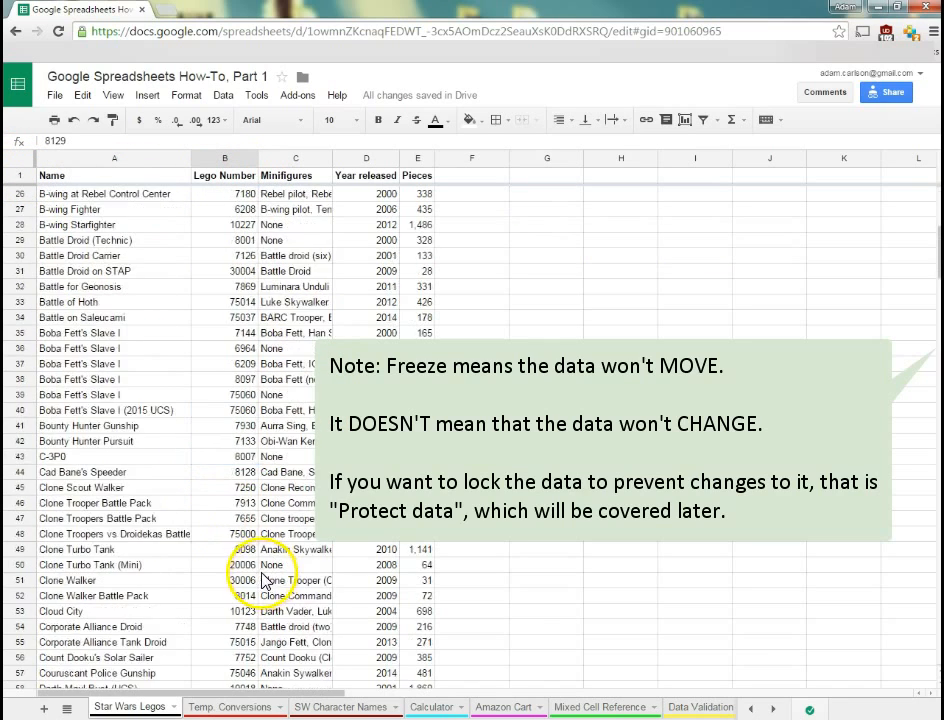
{"action": "scroll", "coordinate": [250, 575], "scroll_direction": "down", "scroll_amount": 8}
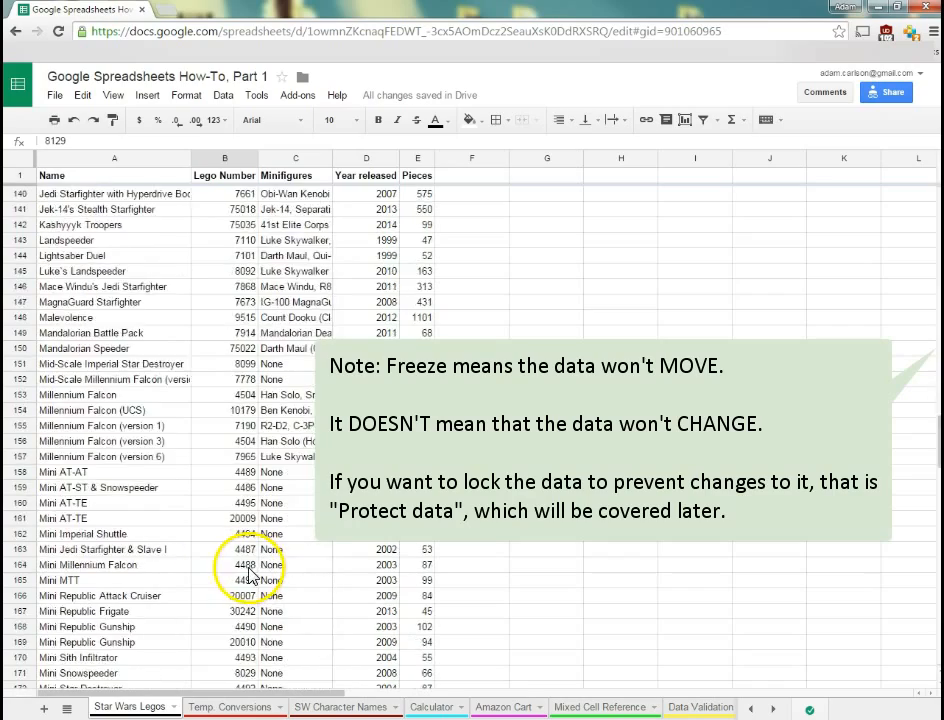
{"action": "scroll", "coordinate": [415, 512], "scroll_direction": "up", "scroll_amount": 20}
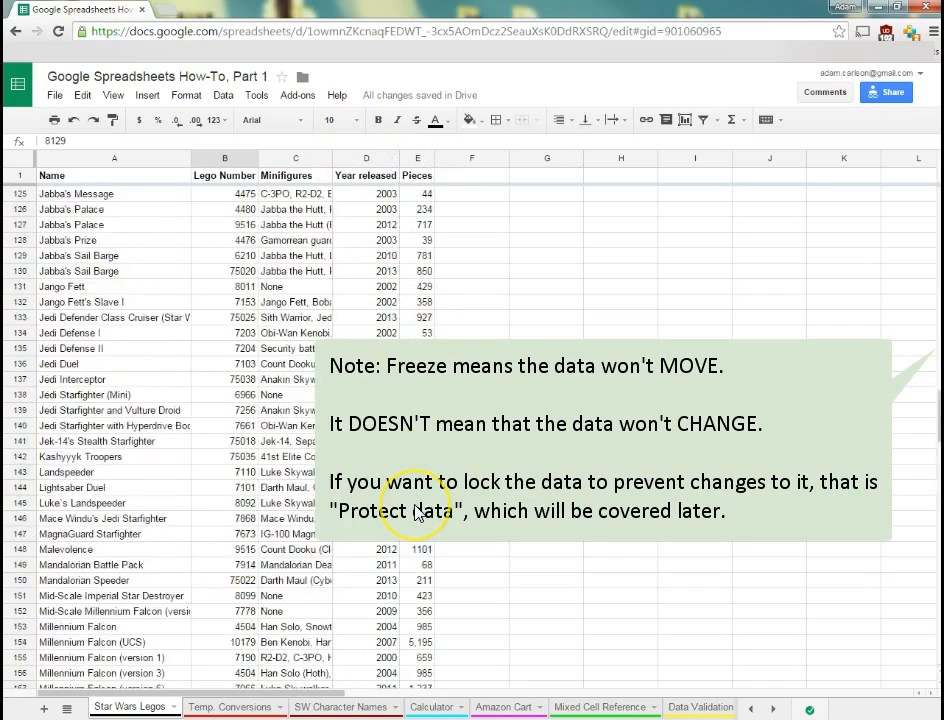
{"action": "scroll", "coordinate": [420, 512], "scroll_direction": "up", "scroll_amount": 6}
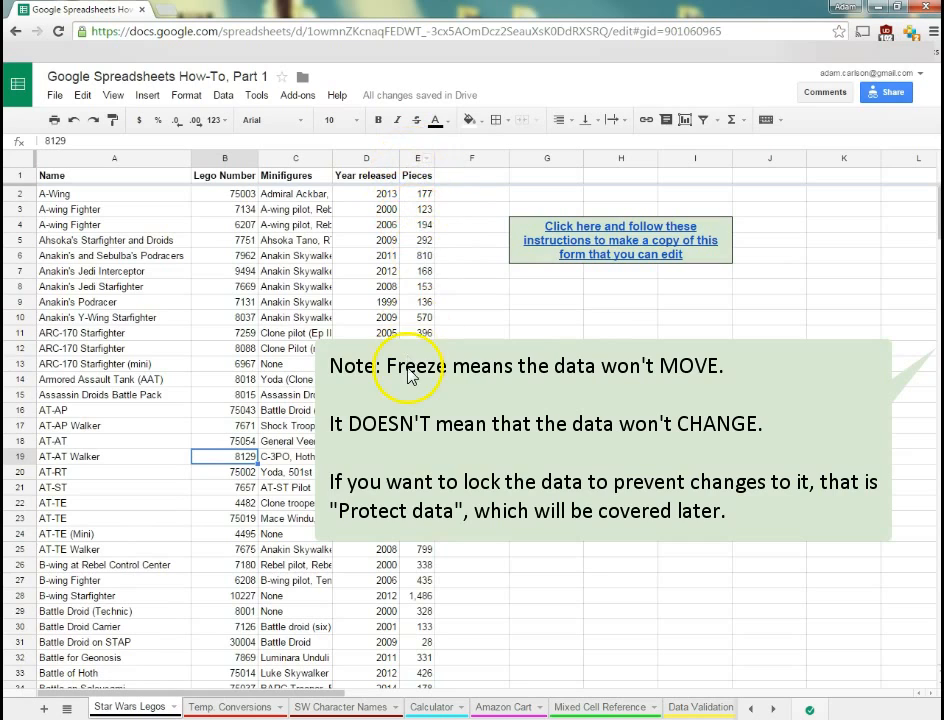
{"action": "left_click", "coordinate": [495, 396]}
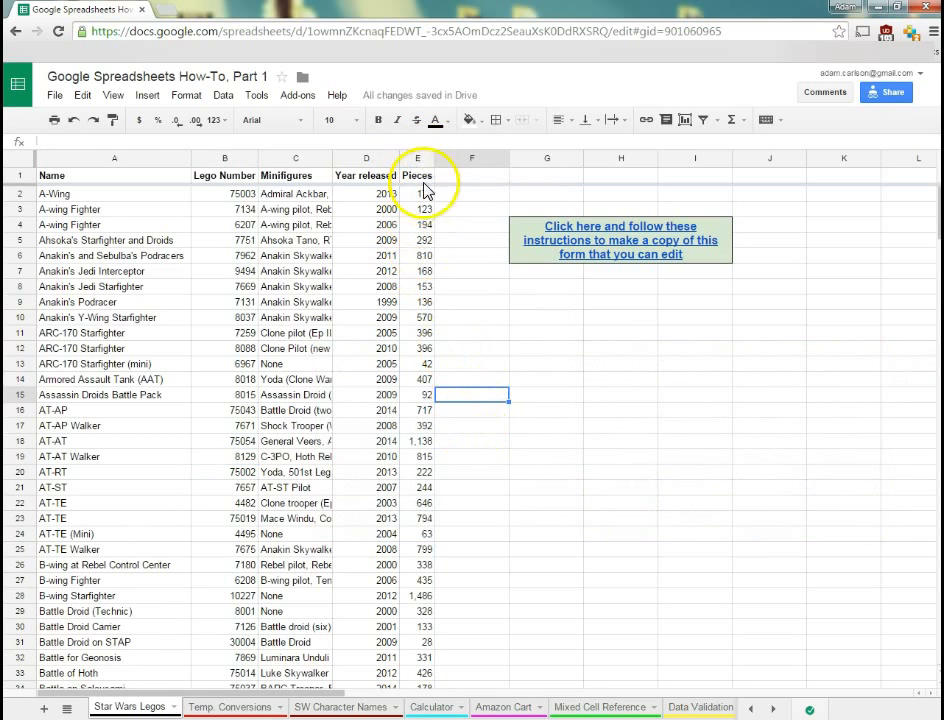
Delete the copy-instructions link from the merged block G4:I6 and clear the block's formatting
{"action": "left_click", "coordinate": [521, 257]}
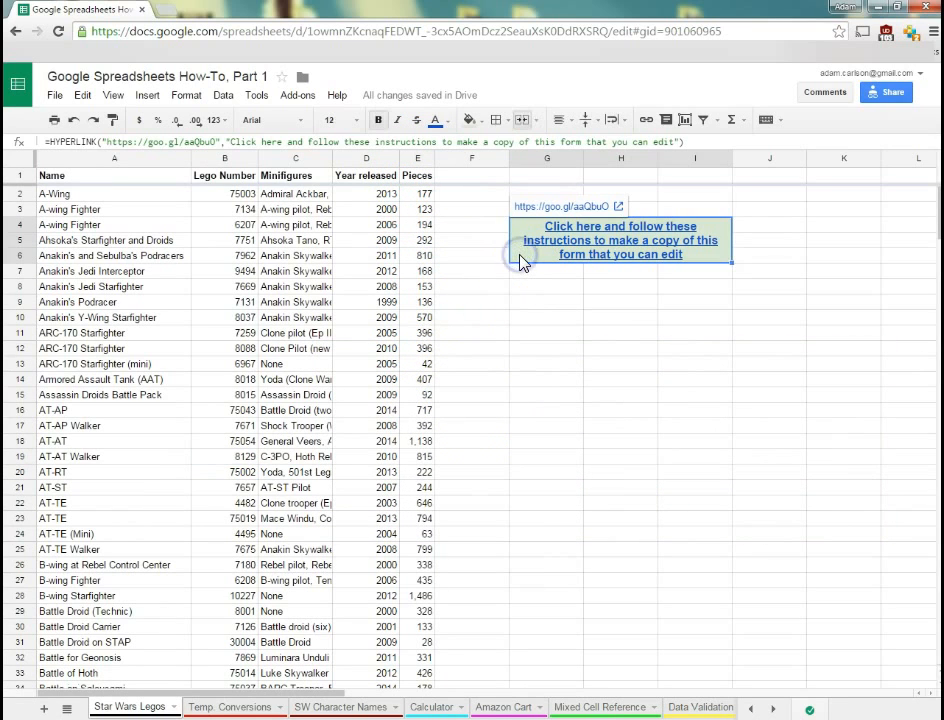
{"action": "key", "text": "Delete"}
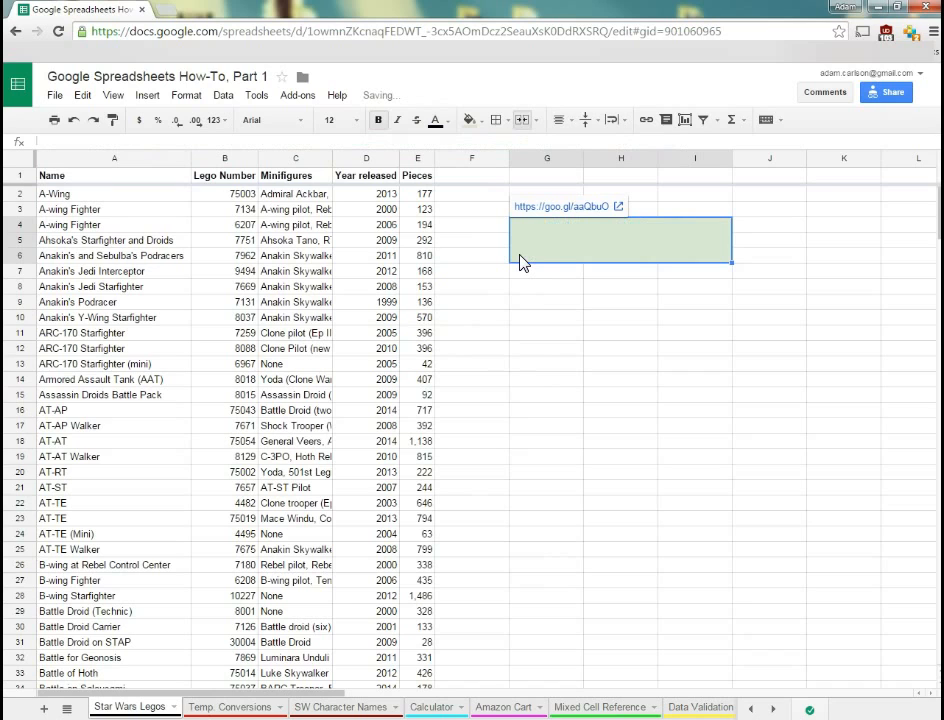
{"action": "key", "text": "ctrl+backslash"}
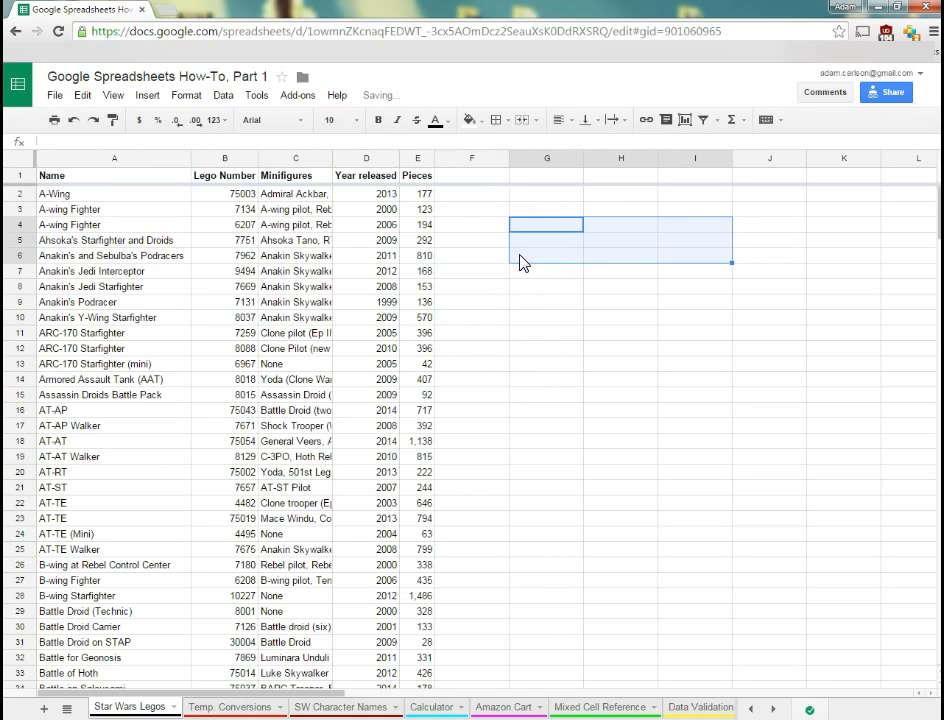
{"action": "left_click", "coordinate": [526, 380]}
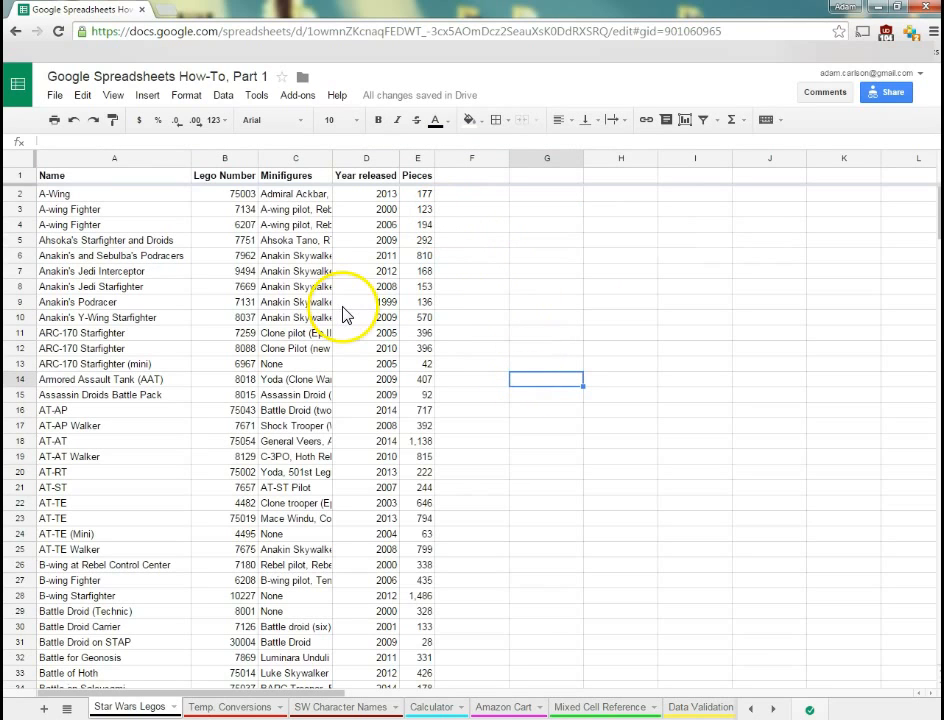
Sort the sheet A → Z by the Pieces column with the header row frozen, and look through the sorted rows
{"action": "left_click", "coordinate": [416, 158]}
{"action": "left_click", "coordinate": [426, 158]}
{"action": "left_click", "coordinate": [458, 396]}
{"action": "left_click", "coordinate": [425, 317]}
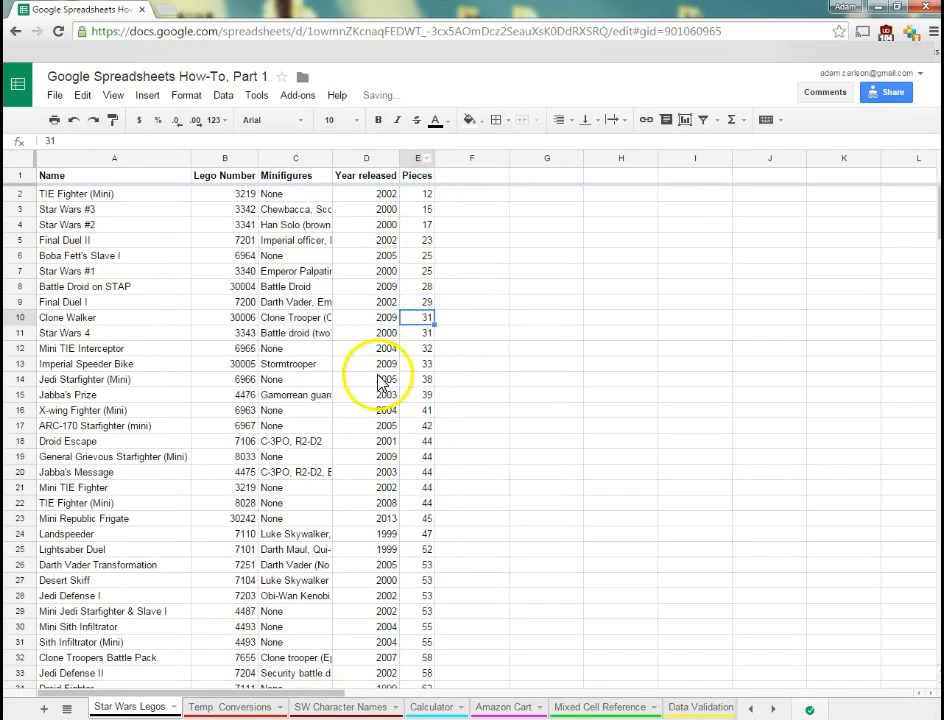
{"action": "scroll", "coordinate": [428, 370], "scroll_direction": "down", "scroll_amount": 5}
{"action": "scroll", "coordinate": [420, 393], "scroll_direction": "down", "scroll_amount": 10}
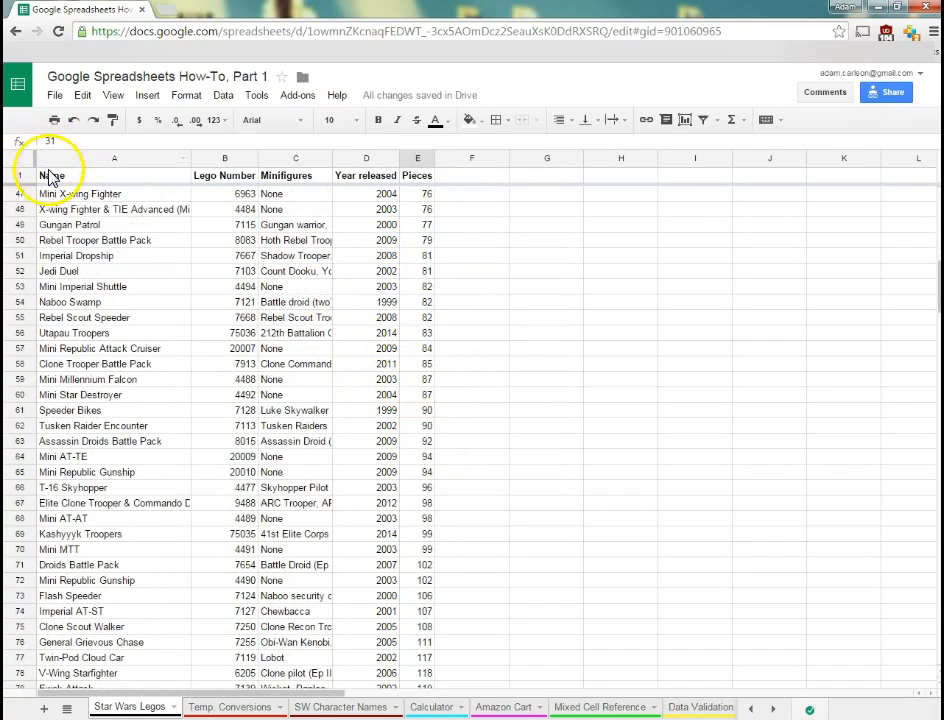
{"action": "scroll", "coordinate": [415, 390], "scroll_direction": "down", "scroll_amount": 14}
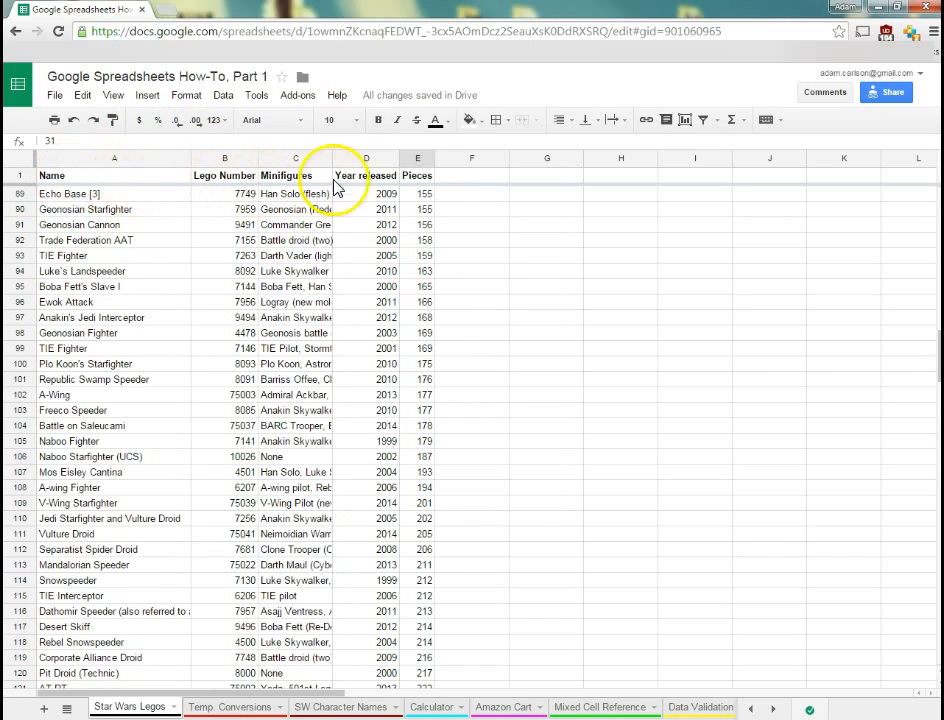
{"action": "scroll", "coordinate": [430, 325], "scroll_direction": "up", "scroll_amount": 5}
Undo the sort by Pieces and unfreeze the header row by setting the freeze to no rows
{"action": "key", "text": "ctrl+z"}
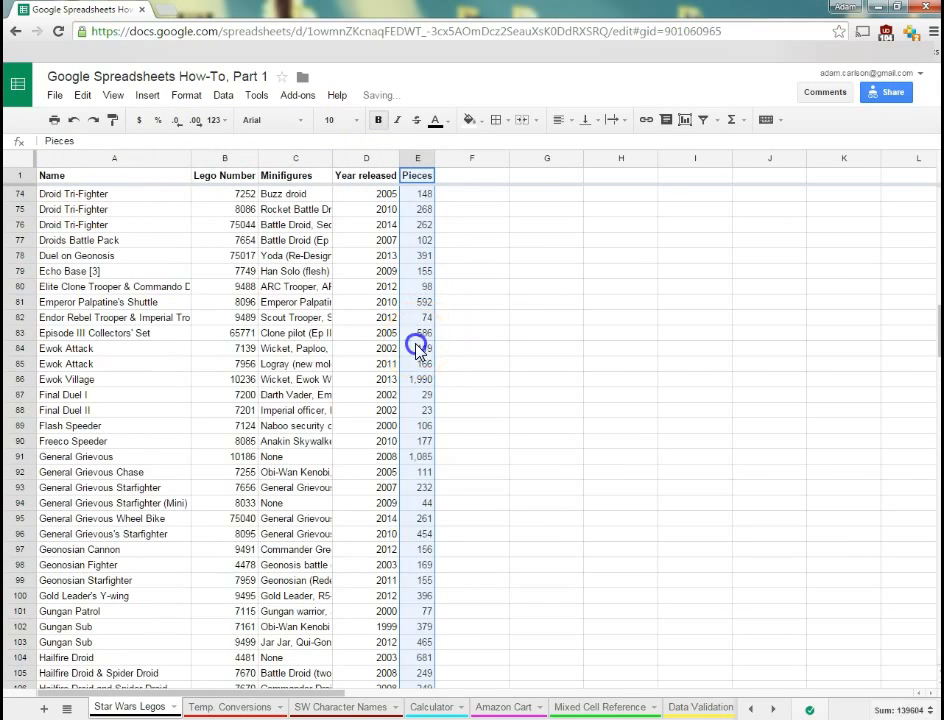
{"action": "left_click", "coordinate": [417, 348]}
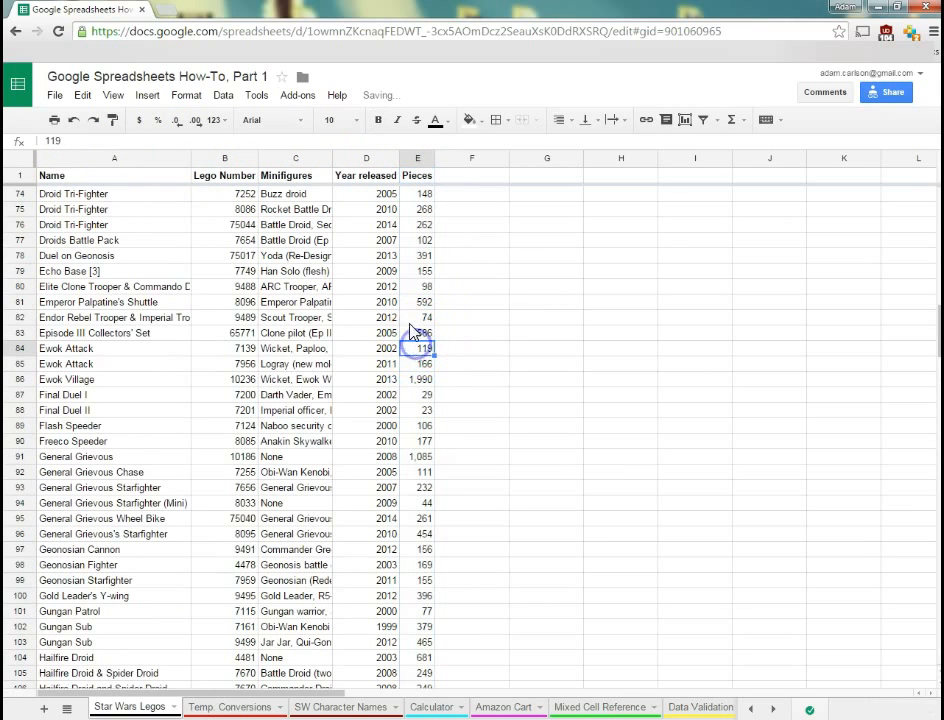
{"action": "left_click", "coordinate": [111, 98]}
{"action": "mouse_move", "coordinate": [262, 124]}
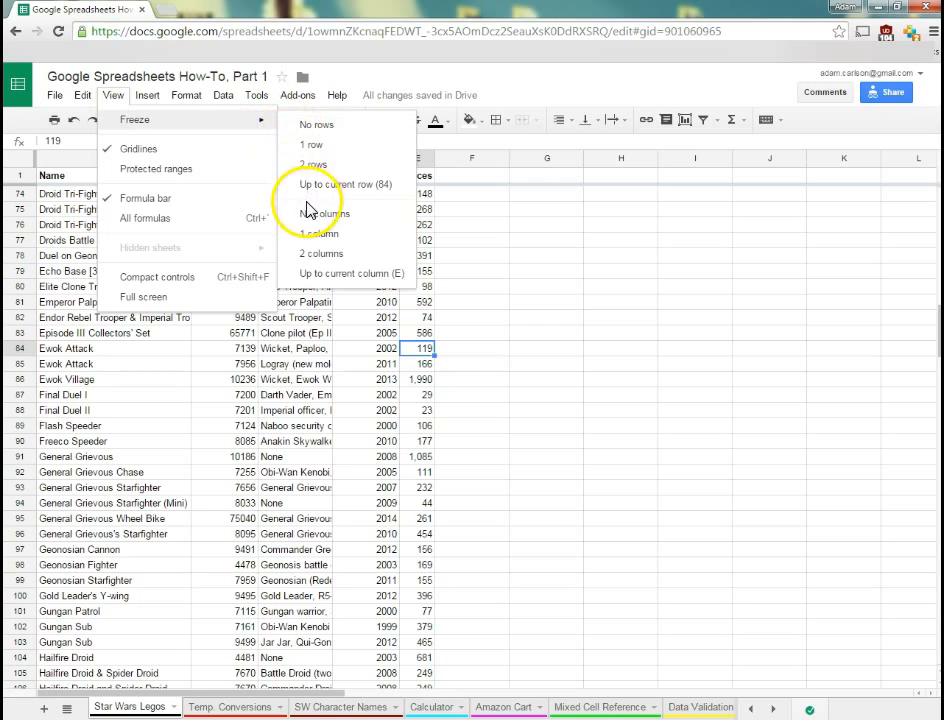
{"action": "left_click", "coordinate": [314, 130]}
{"action": "left_click", "coordinate": [276, 242]}
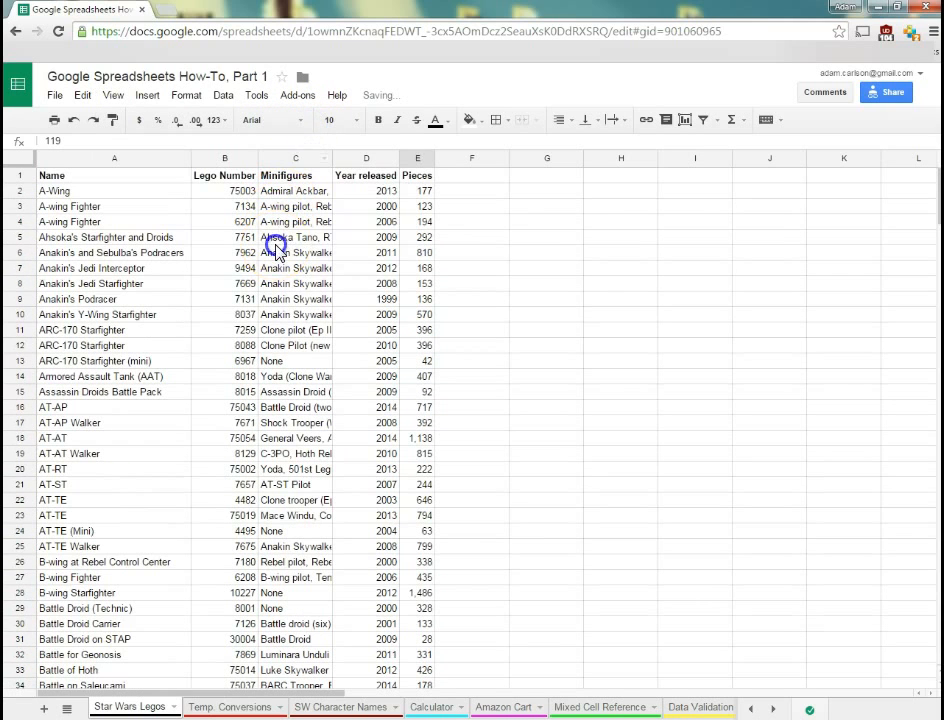
Sort the sheet A → Z by the Pieces column without frozen rows, and check the last and first rows
{"action": "left_click", "coordinate": [418, 160]}
{"action": "right_click", "coordinate": [420, 163]}
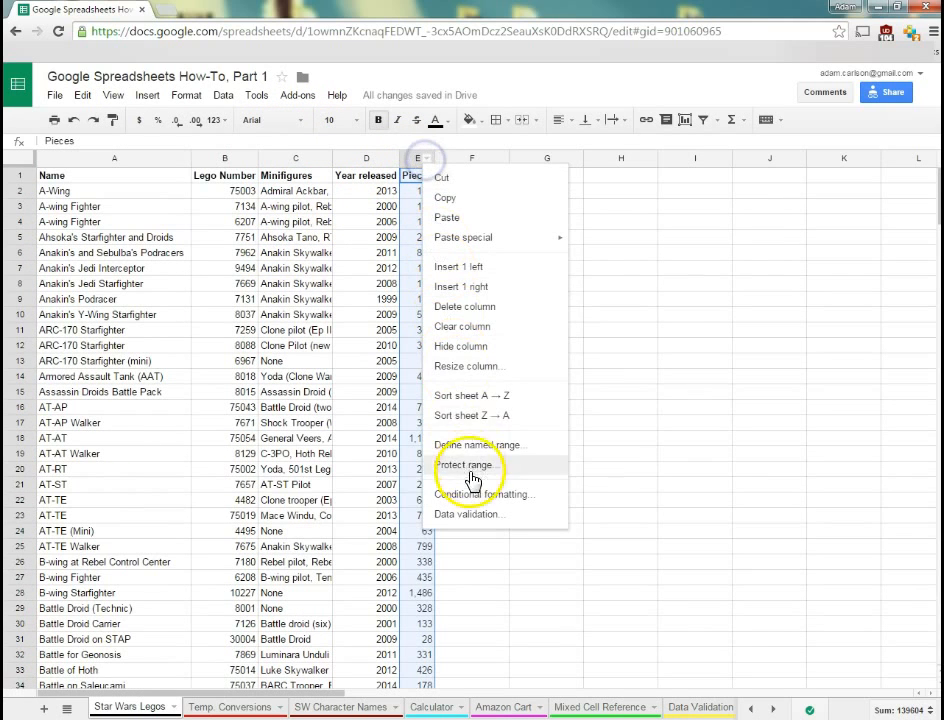
{"action": "left_click", "coordinate": [482, 394]}
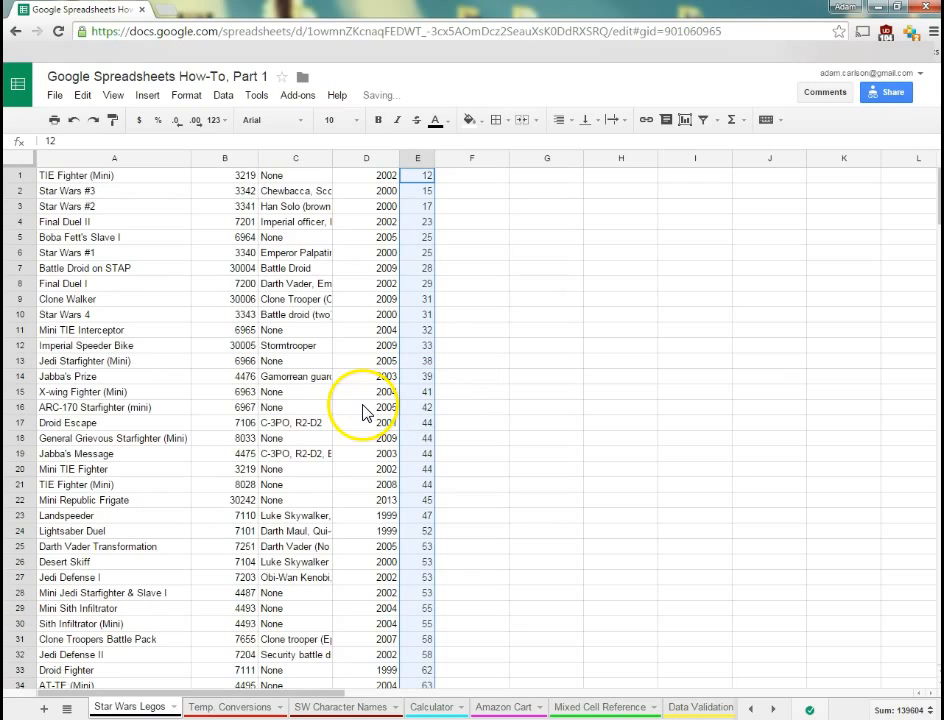
{"action": "left_click", "coordinate": [381, 441]}
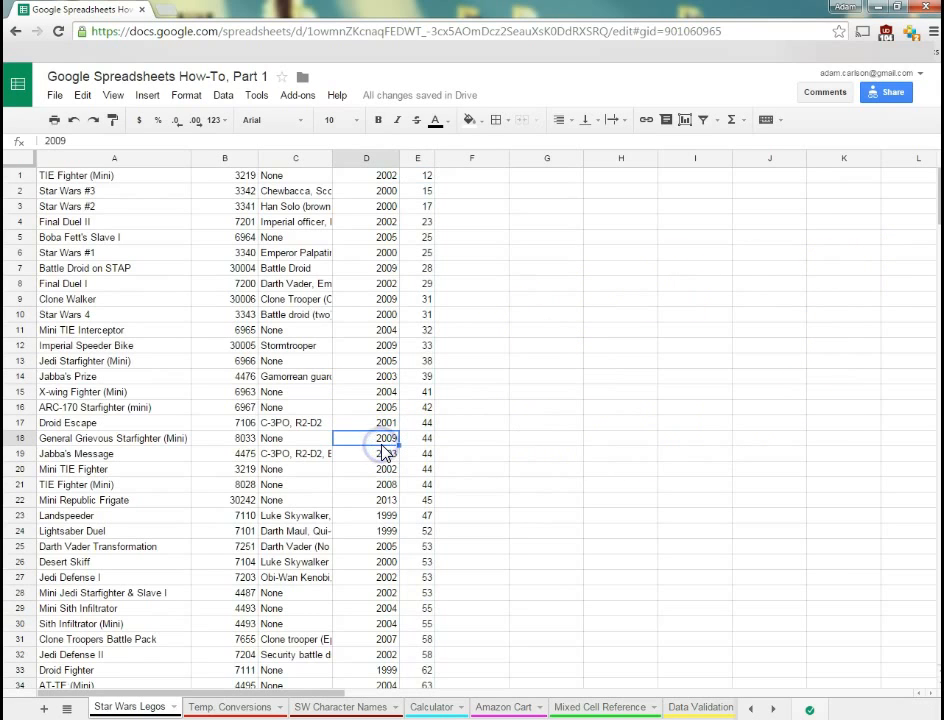
{"action": "key", "text": "ctrl+Down"}
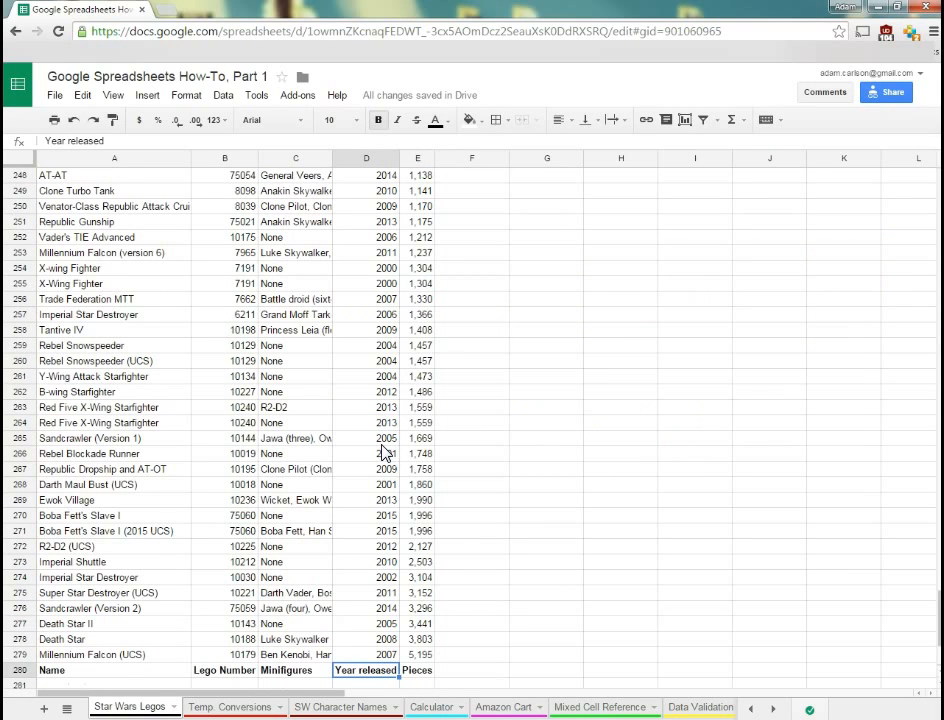
{"action": "key", "text": "ctrl+Up"}
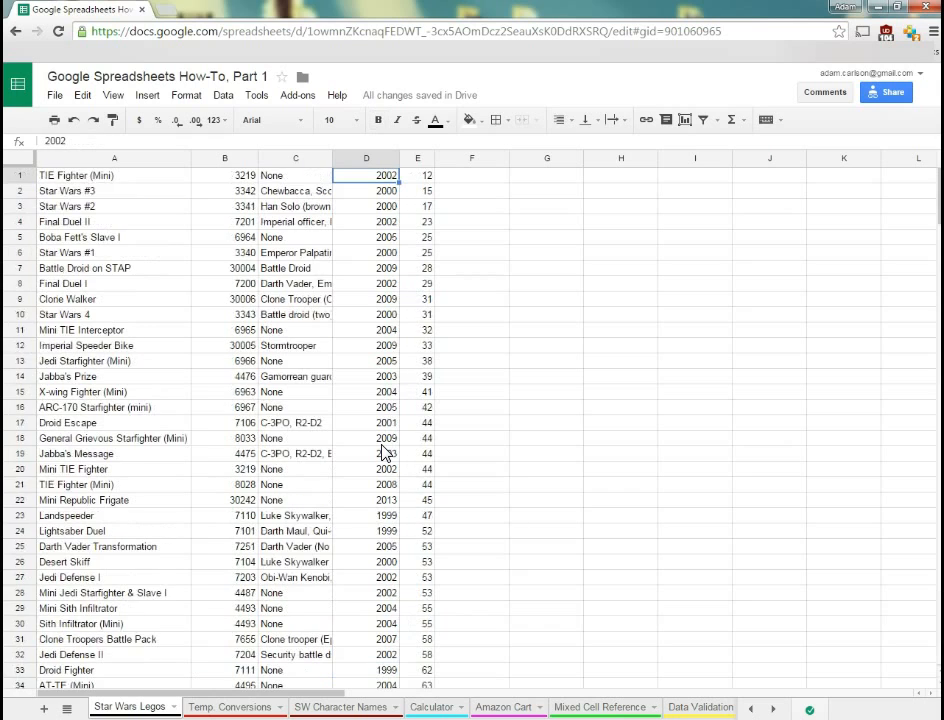
Undo the sort by Pieces and freeze 1 row to keep the headings in place
{"action": "key", "text": "ctrl+z"}
{"action": "left_click", "coordinate": [325, 238]}
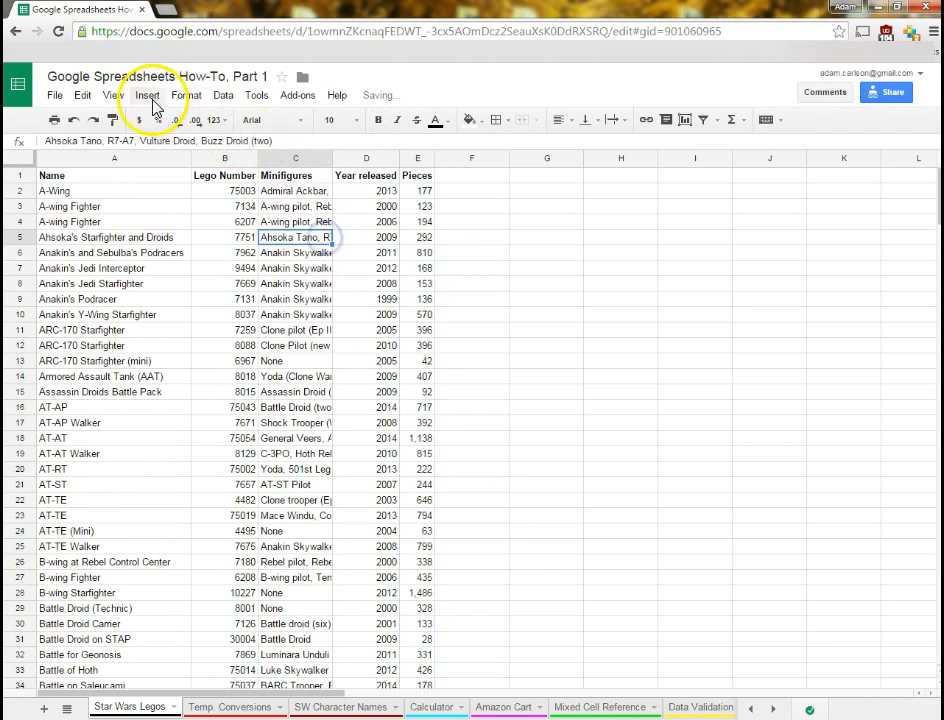
{"action": "left_click", "coordinate": [106, 96]}
{"action": "mouse_move", "coordinate": [205, 133]}
{"action": "left_click", "coordinate": [312, 144]}
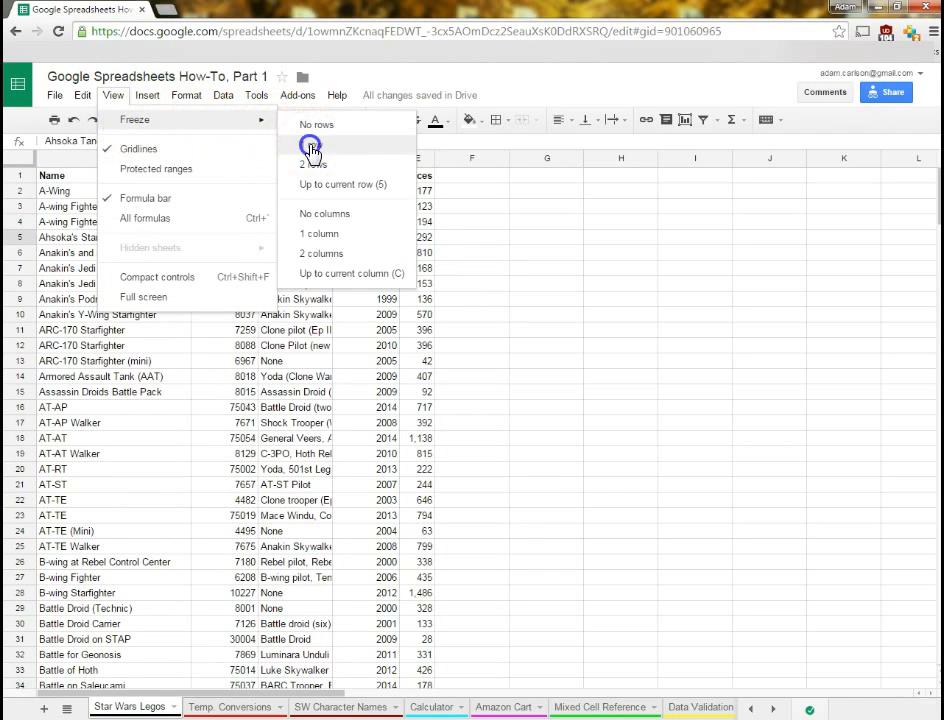
Sort the sheet A → Z by the Year released column with the header row frozen, and look through the sorted rows
{"action": "left_click", "coordinate": [364, 270]}
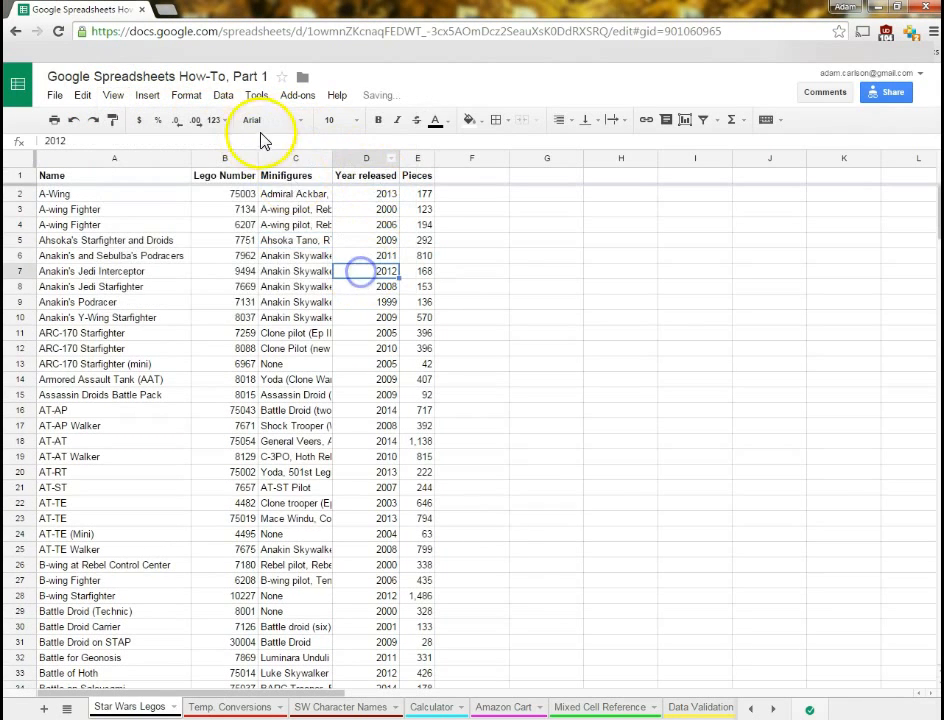
{"action": "left_click", "coordinate": [390, 158]}
{"action": "left_click", "coordinate": [440, 397]}
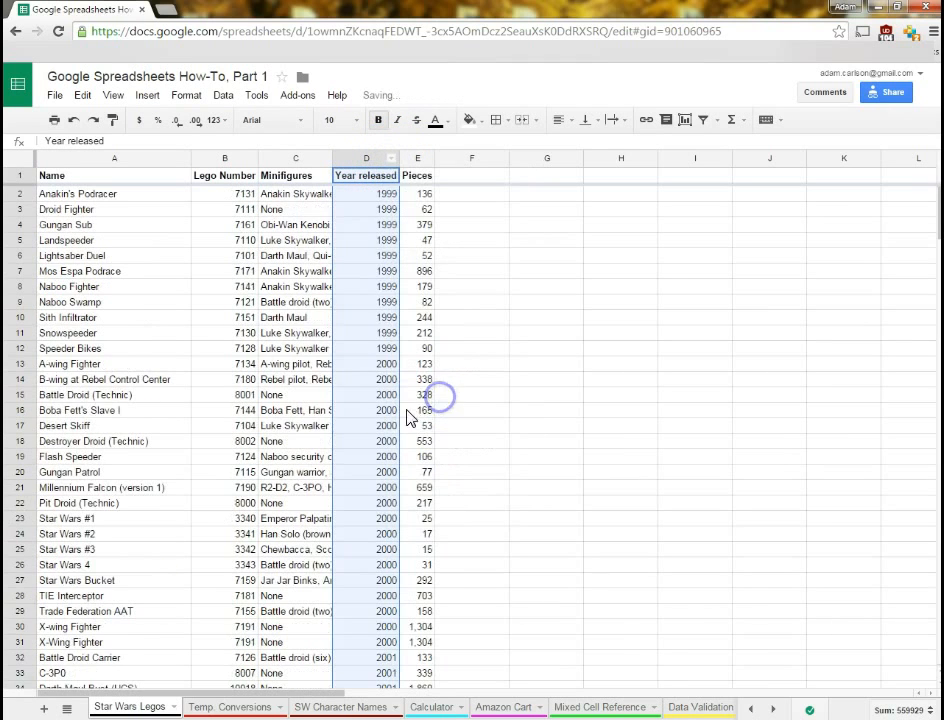
{"action": "left_click", "coordinate": [379, 379]}
{"action": "scroll", "coordinate": [352, 312], "scroll_direction": "down", "scroll_amount": 20}
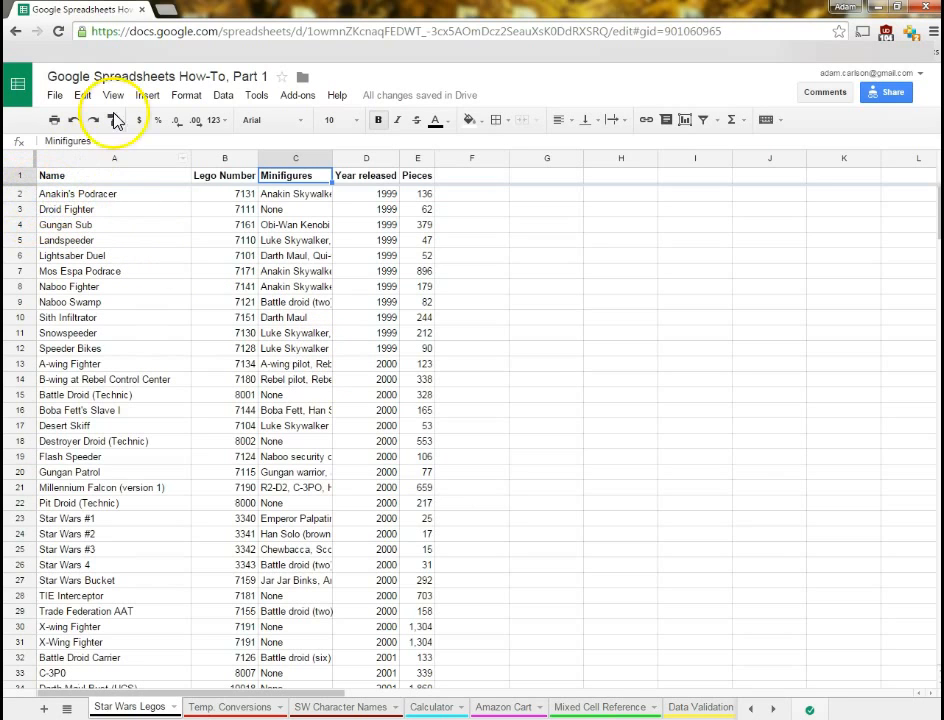
Freeze the first 2 rows of the Star Wars Legos sheet and check how they behave while moving through the data
{"action": "left_click", "coordinate": [180, 97]}
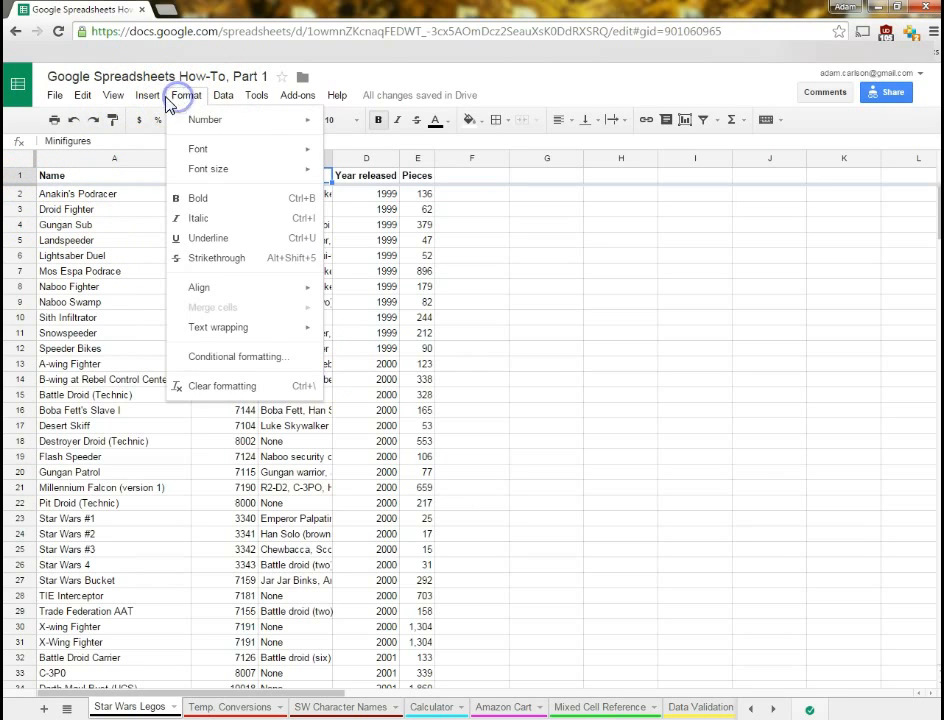
{"action": "mouse_move", "coordinate": [113, 96]}
{"action": "mouse_move", "coordinate": [134, 119]}
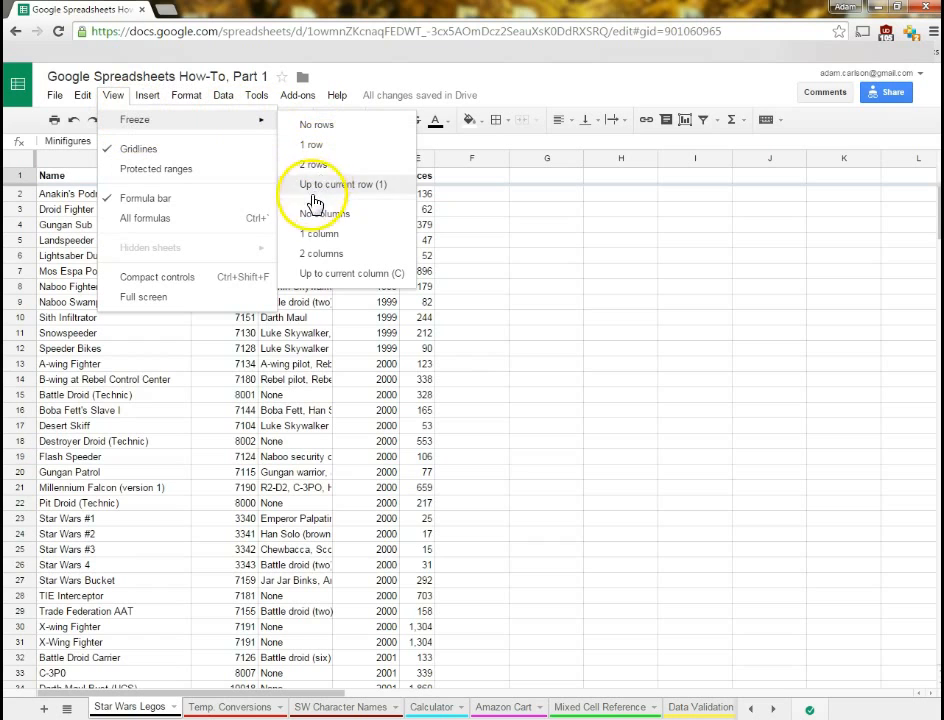
{"action": "left_click", "coordinate": [316, 172]}
{"action": "scroll", "coordinate": [232, 400], "scroll_direction": "down", "scroll_amount": 4}
{"action": "scroll", "coordinate": [232, 390], "scroll_direction": "up", "scroll_amount": 4}
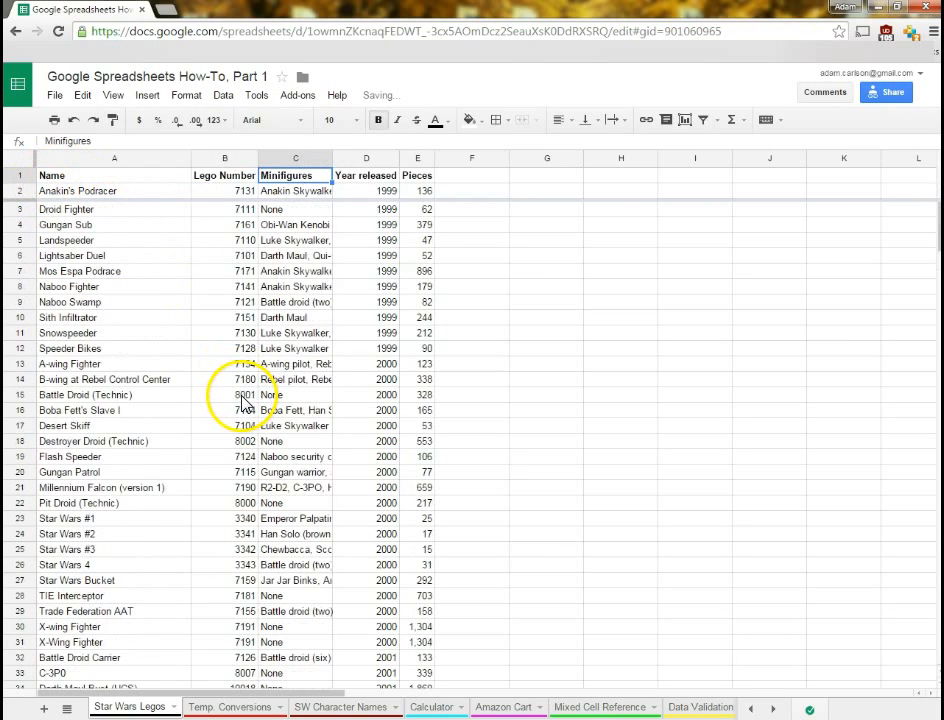
{"action": "left_click", "coordinate": [87, 288]}
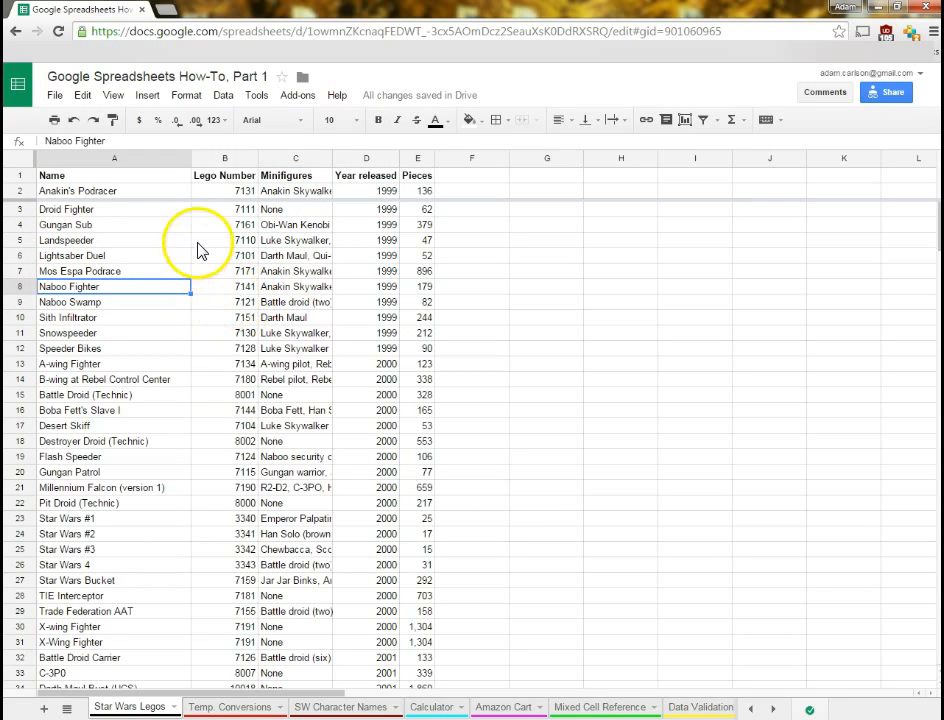
Freeze all rows up to the Gungan Patrol row (20) and look through the rows beneath the frozen block
{"action": "left_click", "coordinate": [70, 474]}
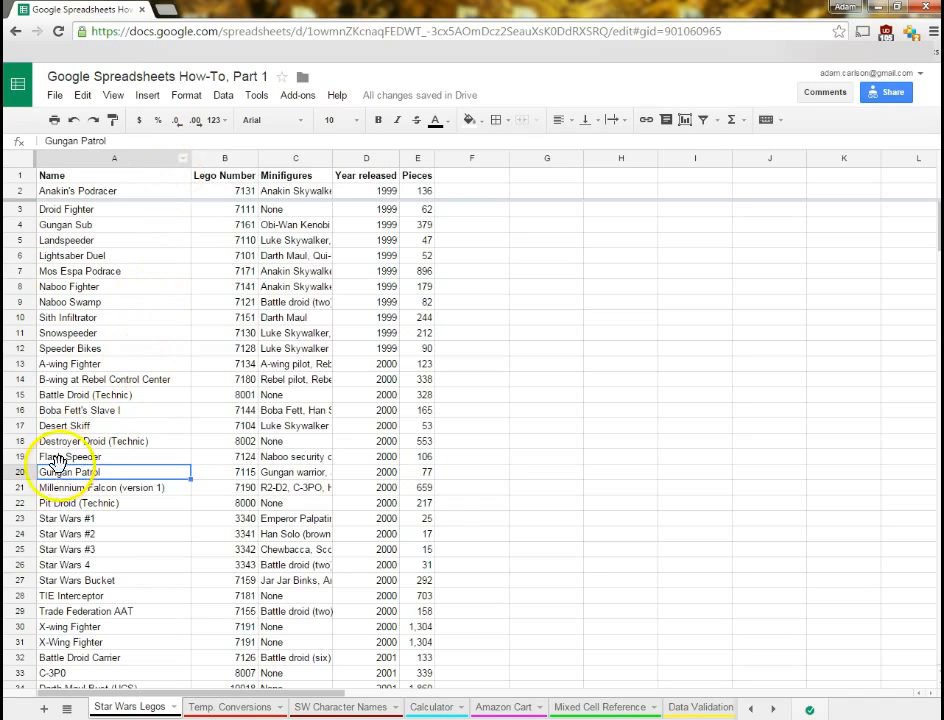
{"action": "left_click", "coordinate": [113, 95]}
{"action": "mouse_move", "coordinate": [134, 125]}
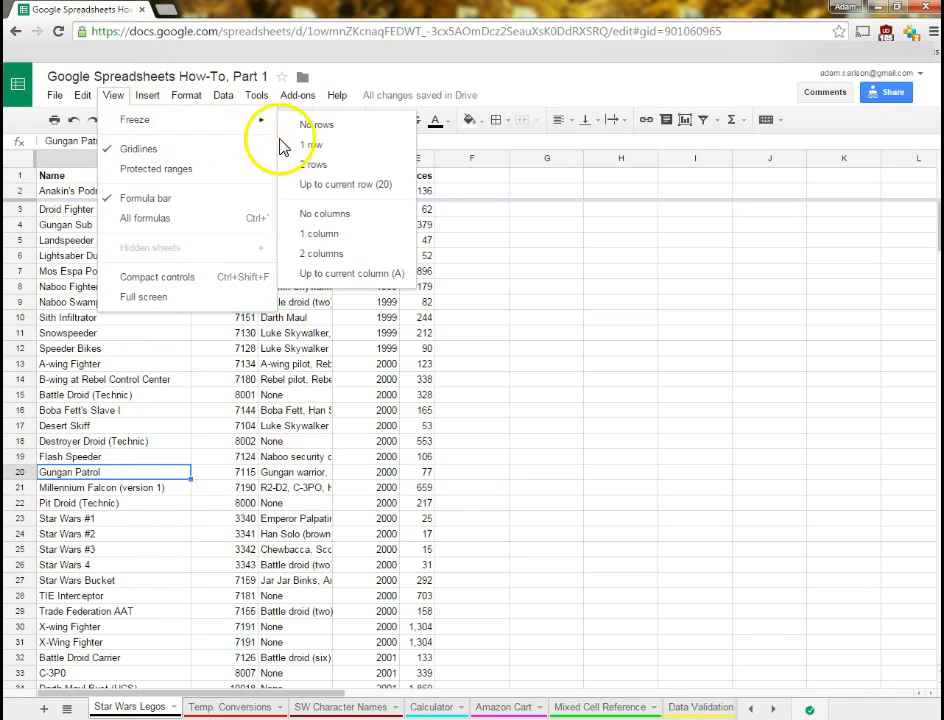
{"action": "left_click", "coordinate": [338, 197]}
{"action": "scroll", "coordinate": [258, 575], "scroll_direction": "down", "scroll_amount": 10}
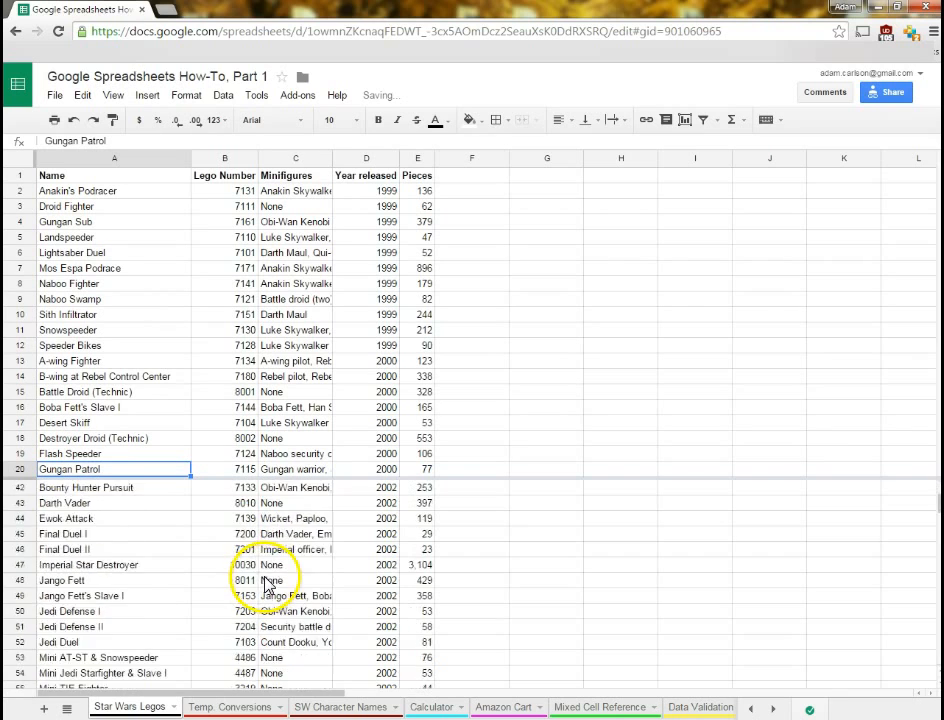
{"action": "scroll", "coordinate": [258, 585], "scroll_direction": "down", "scroll_amount": 6}
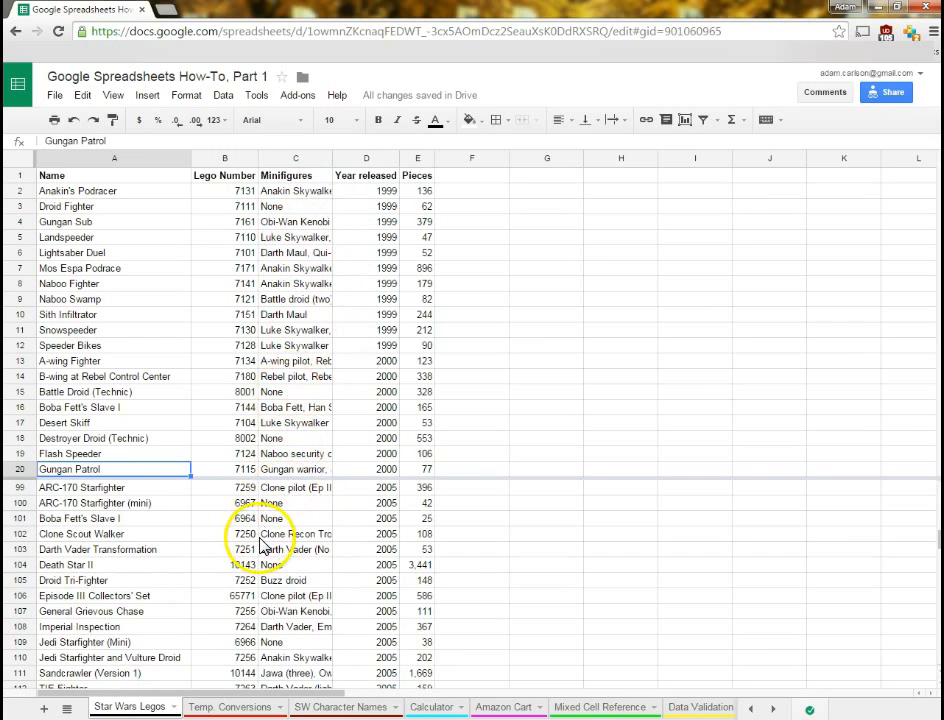
{"action": "scroll", "coordinate": [263, 545], "scroll_direction": "down", "scroll_amount": 3}
{"action": "scroll", "coordinate": [240, 540], "scroll_direction": "down", "scroll_amount": 4}
{"action": "scroll", "coordinate": [235, 540], "scroll_direction": "up", "scroll_amount": 7}
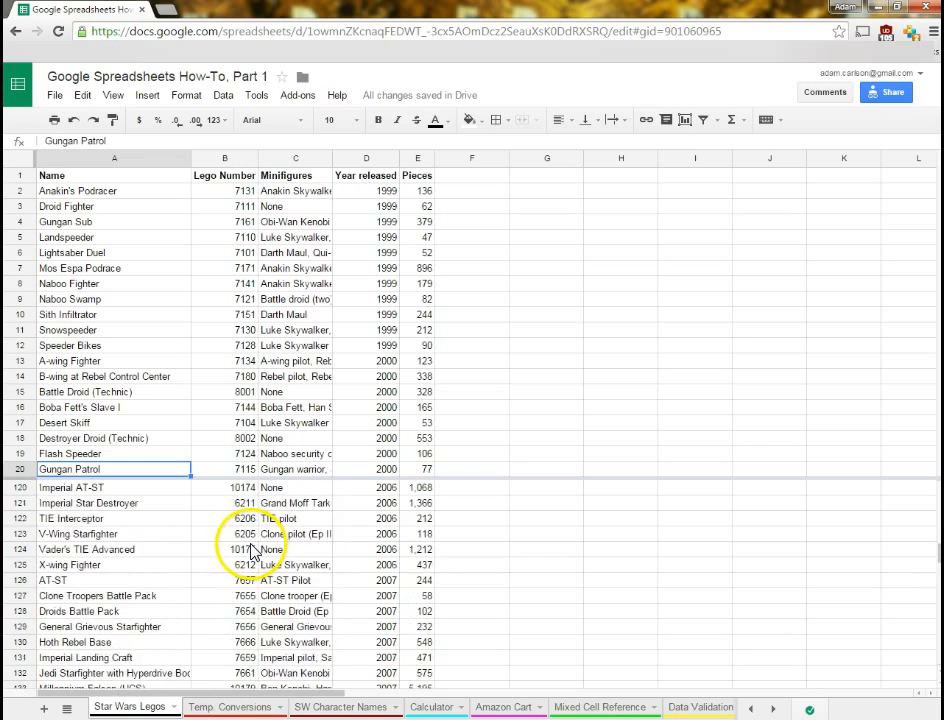
Unfreeze all rows by setting the freeze to no rows
{"action": "left_click", "coordinate": [110, 97]}
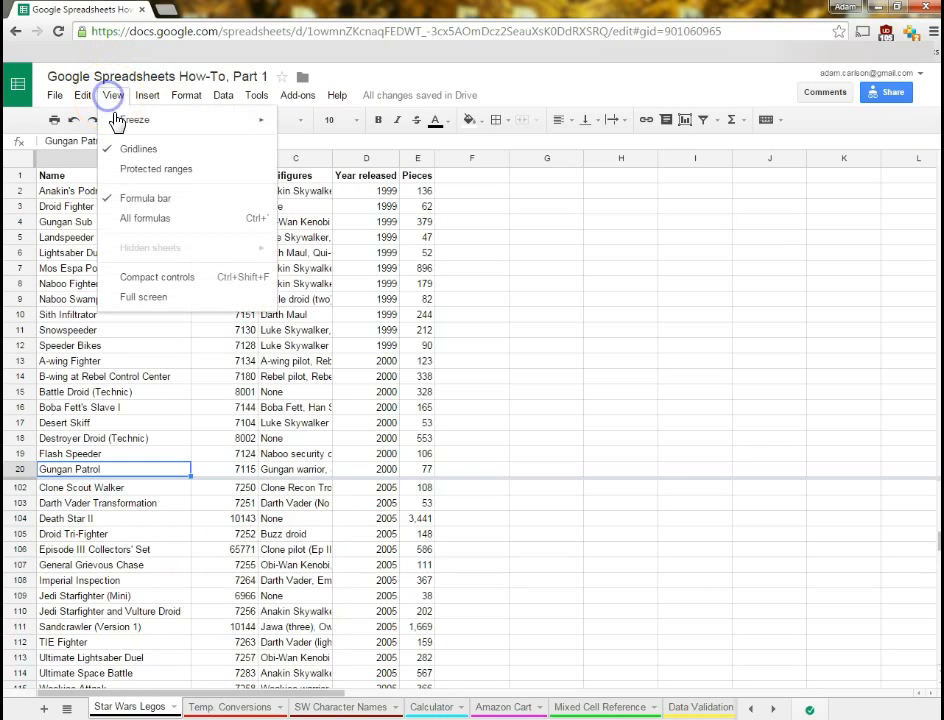
{"action": "mouse_move", "coordinate": [155, 120]}
{"action": "left_click", "coordinate": [306, 126]}
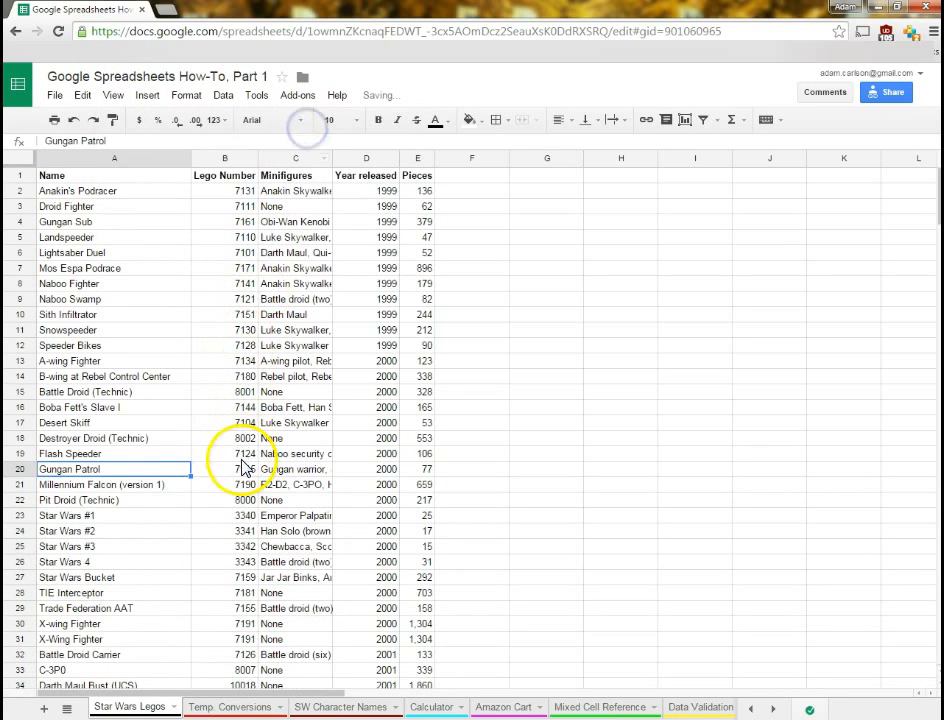
{"action": "left_click", "coordinate": [238, 453]}
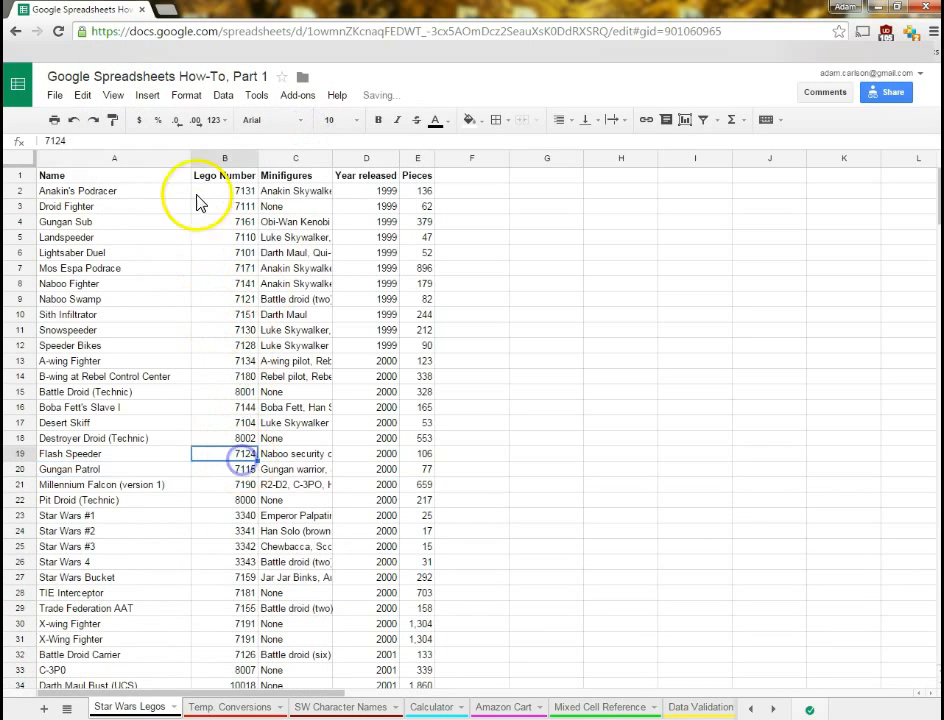
Fit the Minifigures column's width to its contents and look across the widened sheet
{"action": "left_click", "coordinate": [297, 160]}
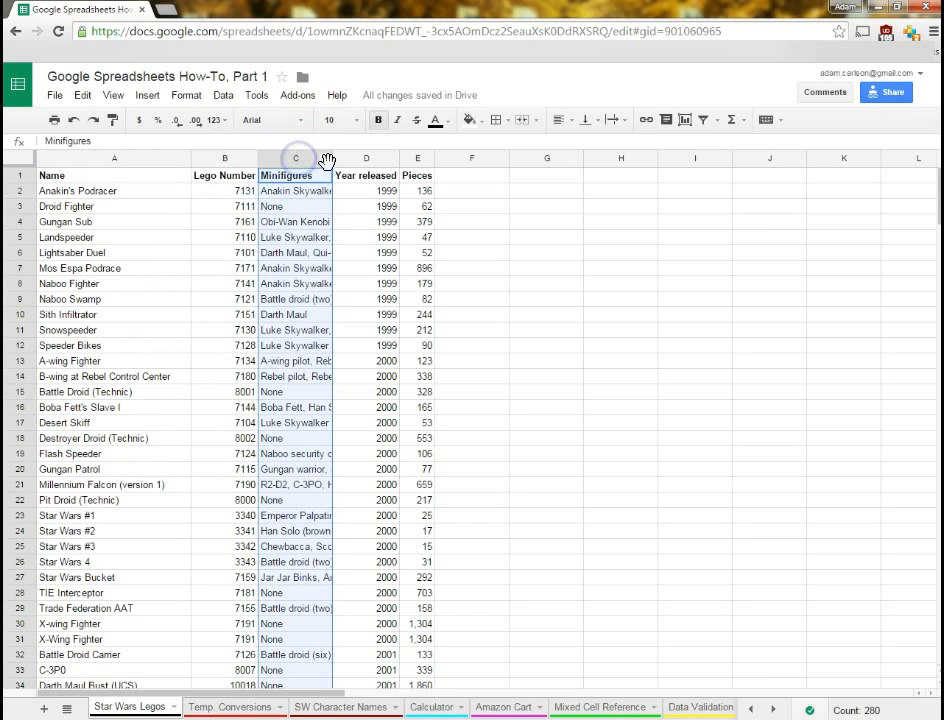
{"action": "double_click", "coordinate": [331, 161]}
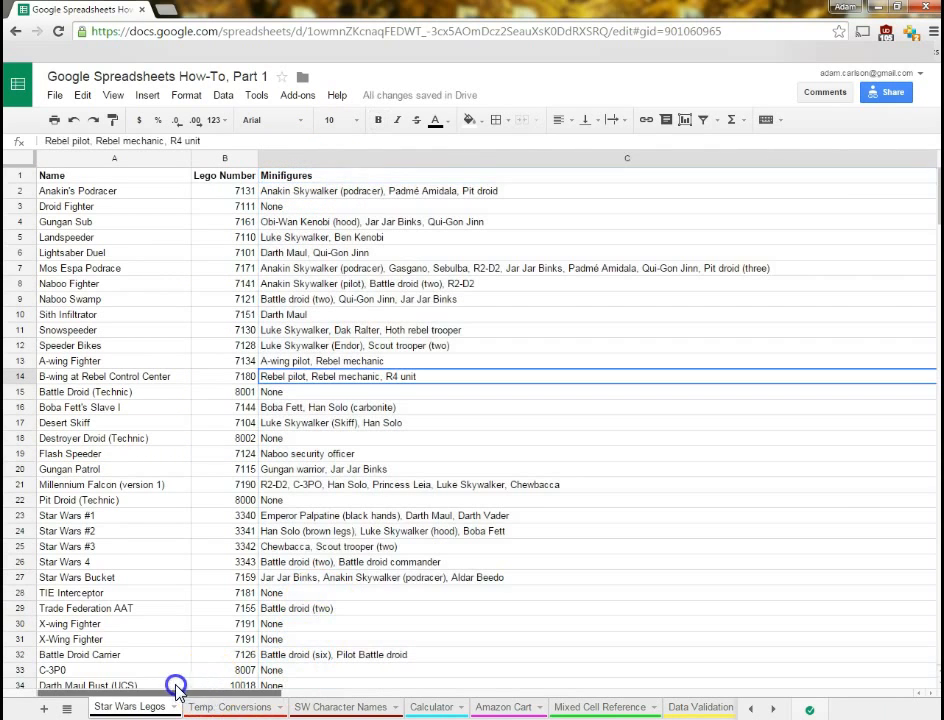
{"action": "left_click_drag", "start_coordinate": [175, 687], "coordinate": [122, 683]}
{"action": "left_click_drag", "start_coordinate": [226, 680], "coordinate": [120, 688]}
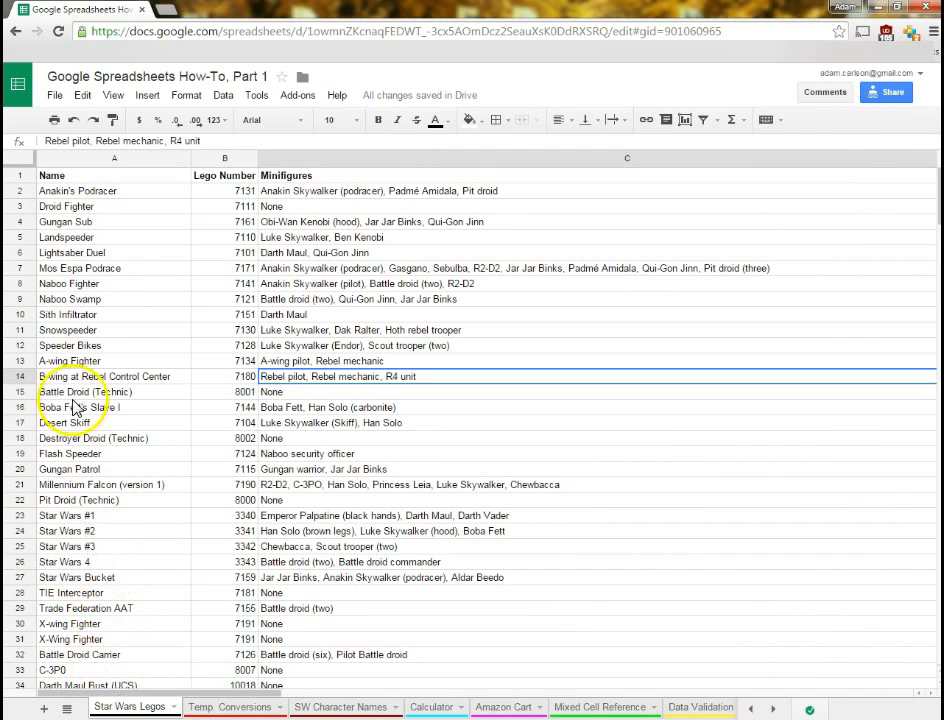
Freeze 1 column to keep the set names in place, and look across the remaining columns
{"action": "left_click", "coordinate": [113, 95]}
{"action": "mouse_move", "coordinate": [118, 127]}
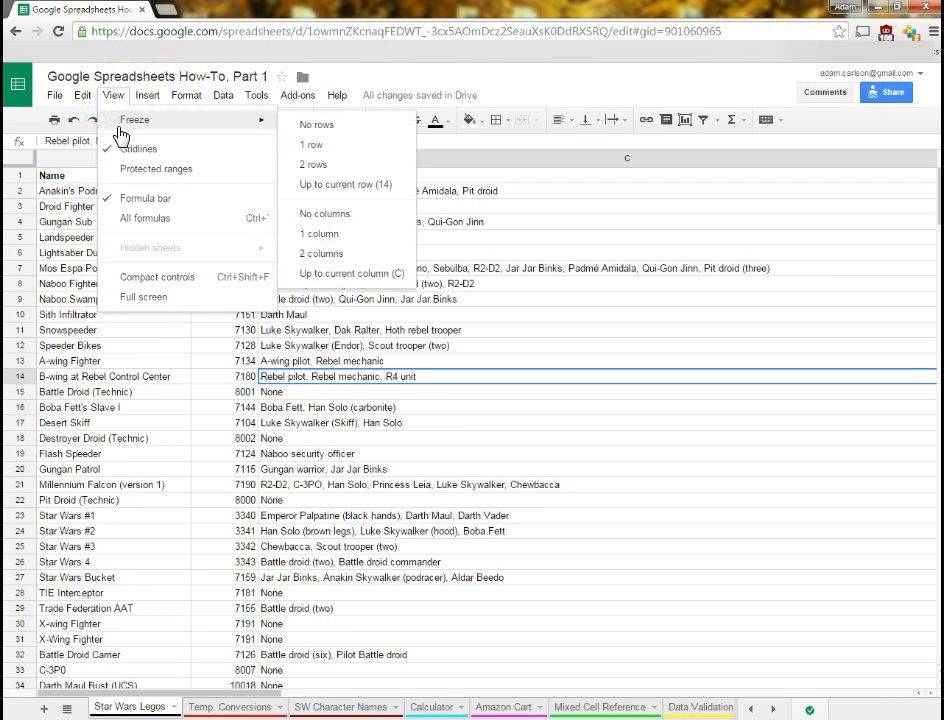
{"action": "left_click", "coordinate": [327, 234]}
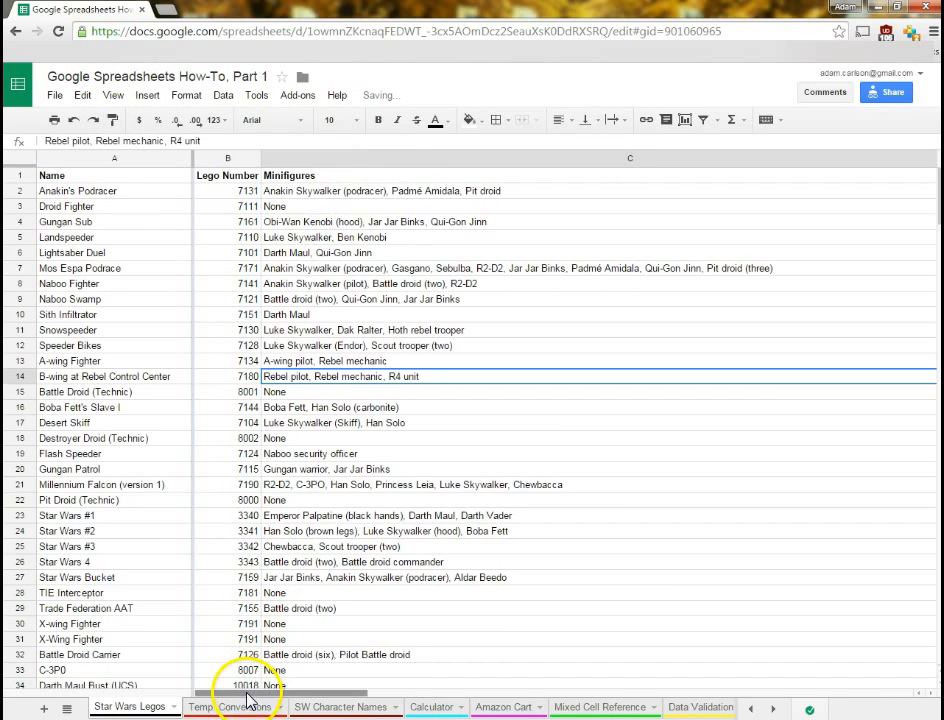
{"action": "left_click_drag", "start_coordinate": [253, 692], "coordinate": [298, 692]}
{"action": "left_click_drag", "start_coordinate": [441, 690], "coordinate": [210, 690]}
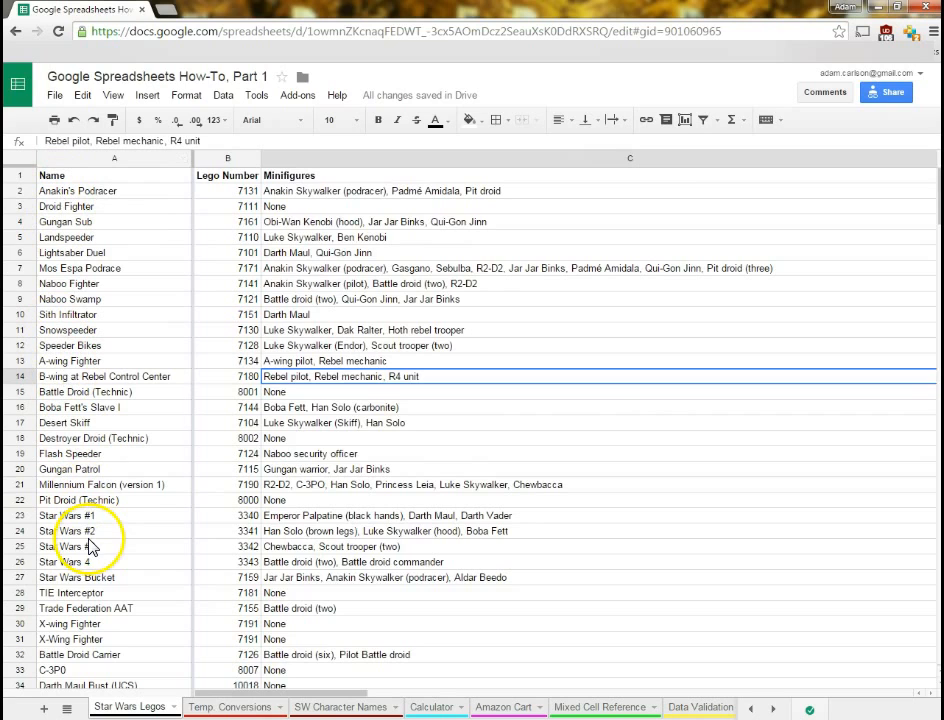
{"action": "left_click_drag", "start_coordinate": [293, 692], "coordinate": [241, 687]}
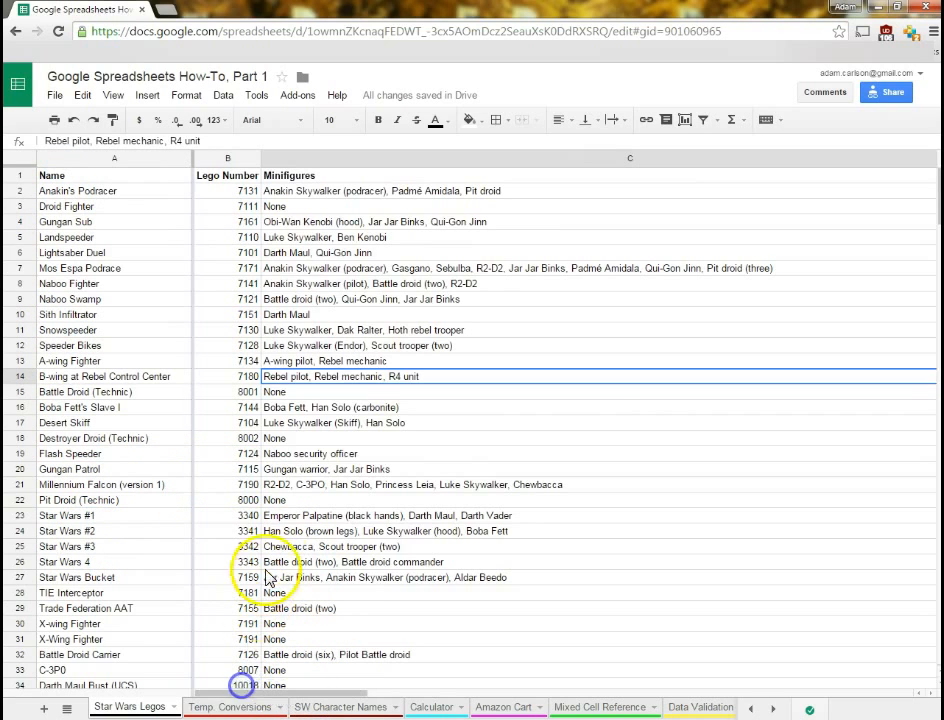
Freeze 1 row in addition to the Name column, and check both while moving across and down the sheet
{"action": "left_click", "coordinate": [111, 95]}
{"action": "mouse_move", "coordinate": [131, 121]}
{"action": "left_click", "coordinate": [329, 152]}
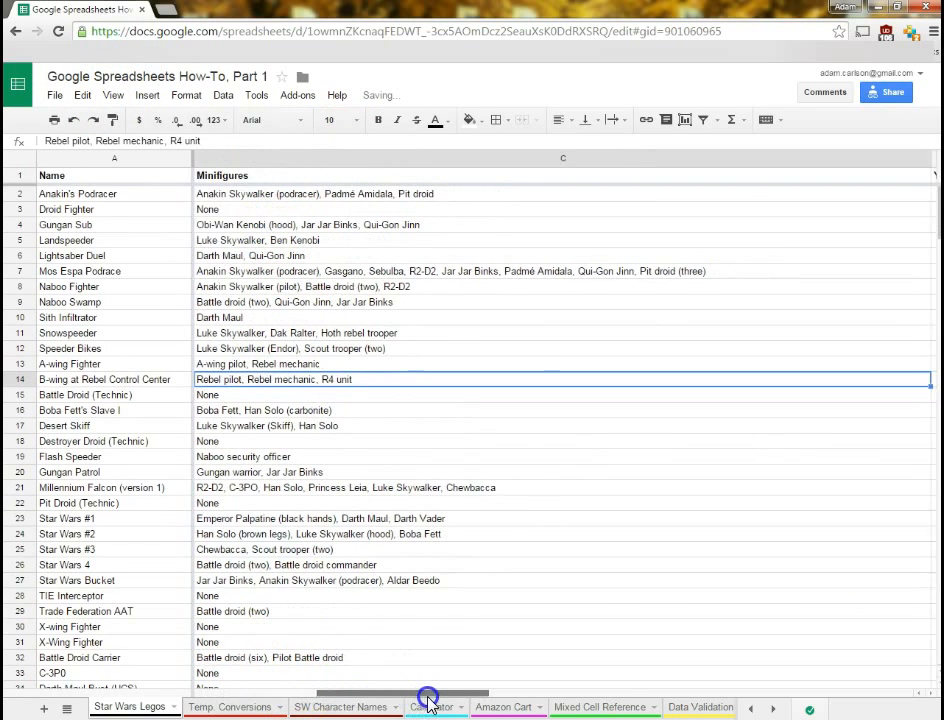
{"action": "scroll", "coordinate": [369, 516], "scroll_direction": "down", "scroll_amount": 4}
{"action": "scroll", "coordinate": [379, 543], "scroll_direction": "down", "scroll_amount": 5}
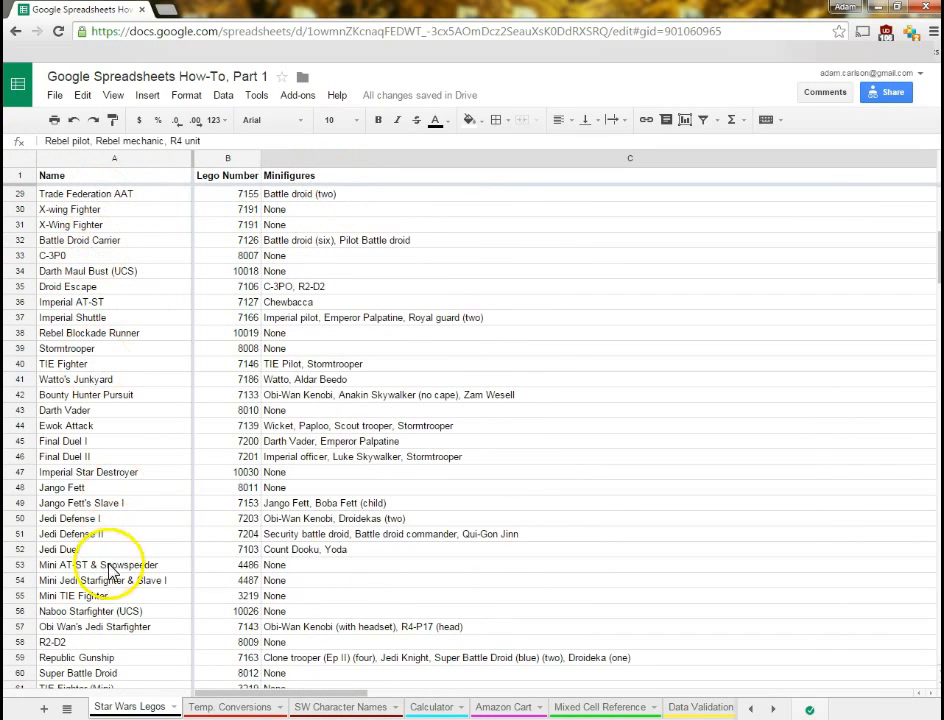
{"action": "left_click", "coordinate": [314, 546]}
{"action": "scroll", "coordinate": [316, 524], "scroll_direction": "down", "scroll_amount": 4}
{"action": "left_click", "coordinate": [316, 522]}
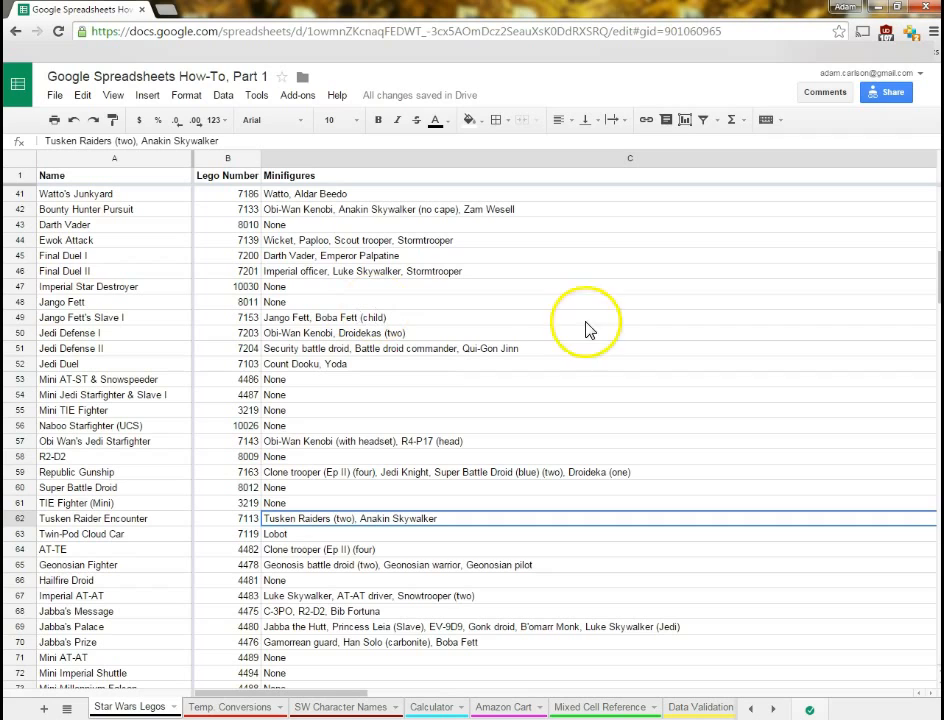
Turn on compact controls, dismiss the notice, and look through the sheet in the enlarged view
{"action": "left_click", "coordinate": [114, 98]}
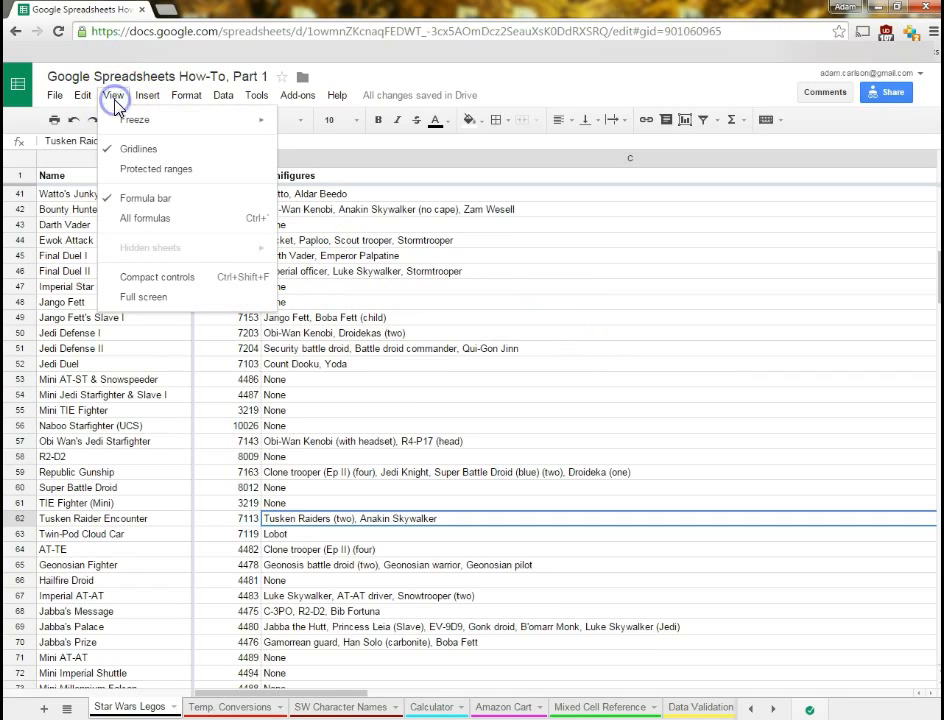
{"action": "left_click", "coordinate": [153, 287]}
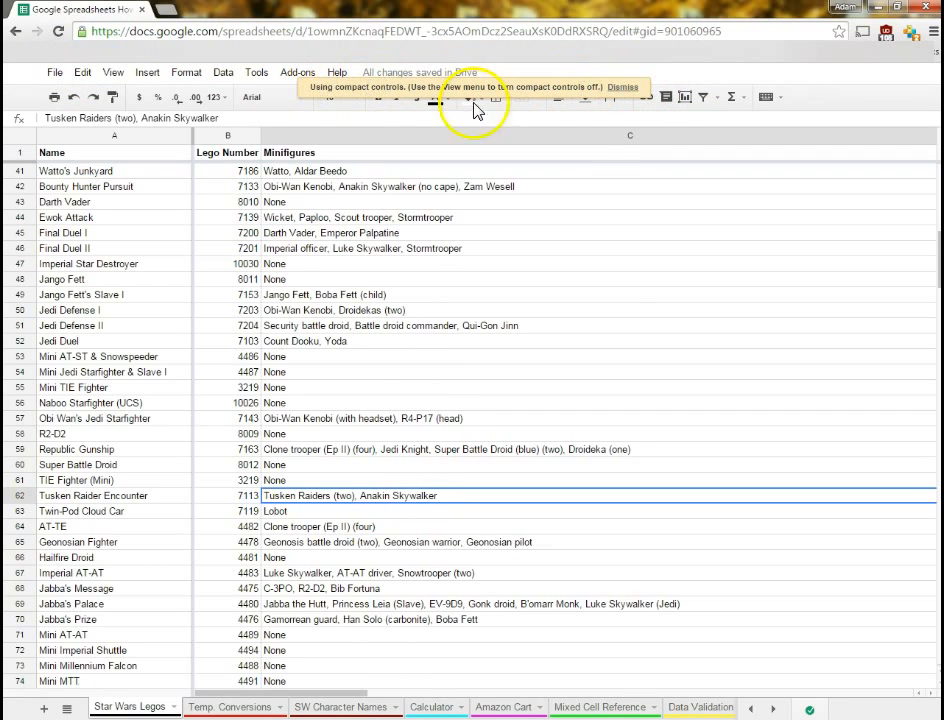
{"action": "left_click", "coordinate": [624, 88]}
{"action": "left_click", "coordinate": [555, 290]}
{"action": "scroll", "coordinate": [534, 435], "scroll_direction": "down", "scroll_amount": 6}
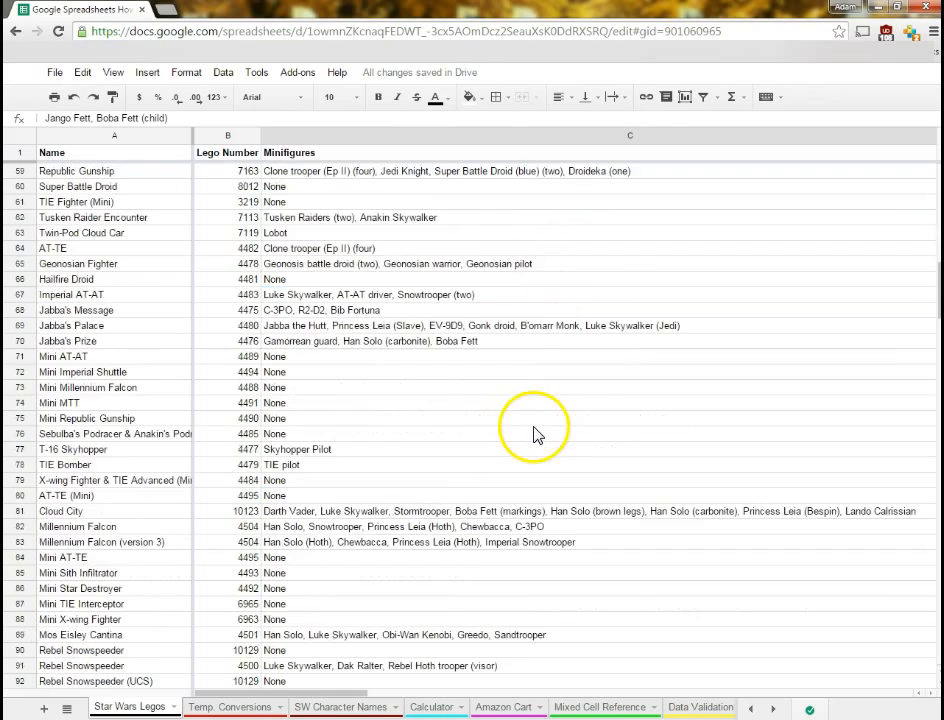
{"action": "scroll", "coordinate": [540, 436], "scroll_direction": "up", "scroll_amount": 19}
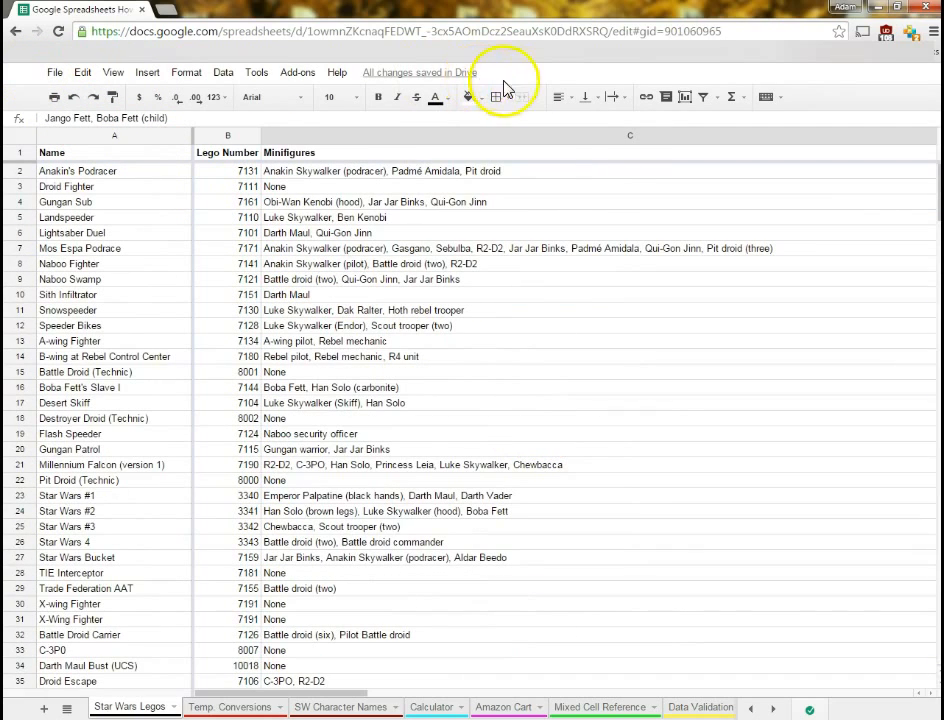
Turn compact controls off, and toggle them on and off repeatedly, ending with the full controls shown
{"action": "left_click", "coordinate": [113, 72]}
{"action": "left_click", "coordinate": [160, 255]}
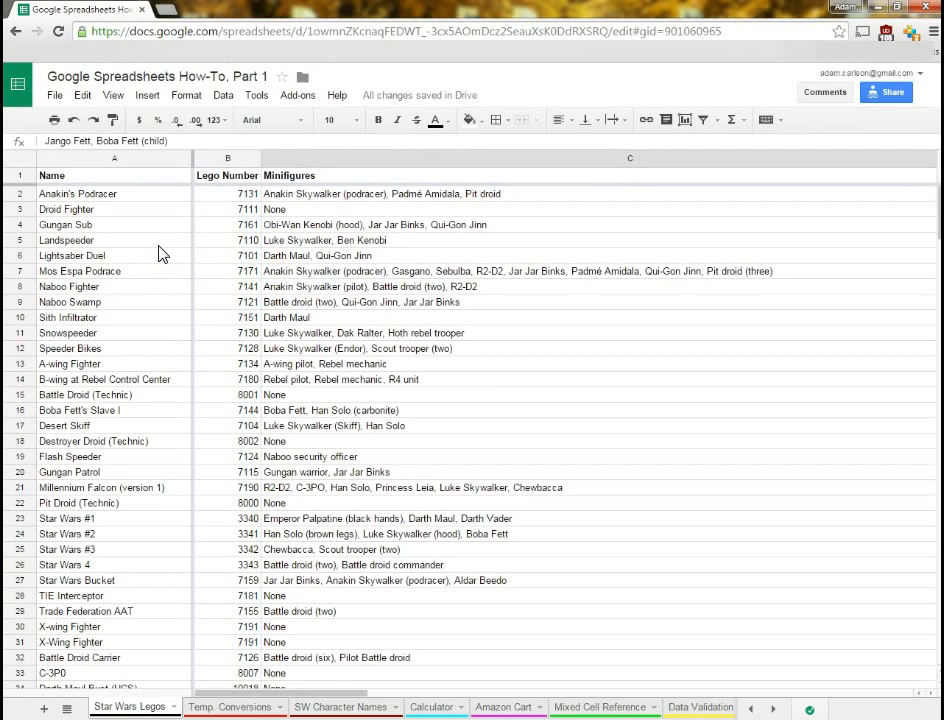
{"action": "key", "text": "ctrl+shift+f"}
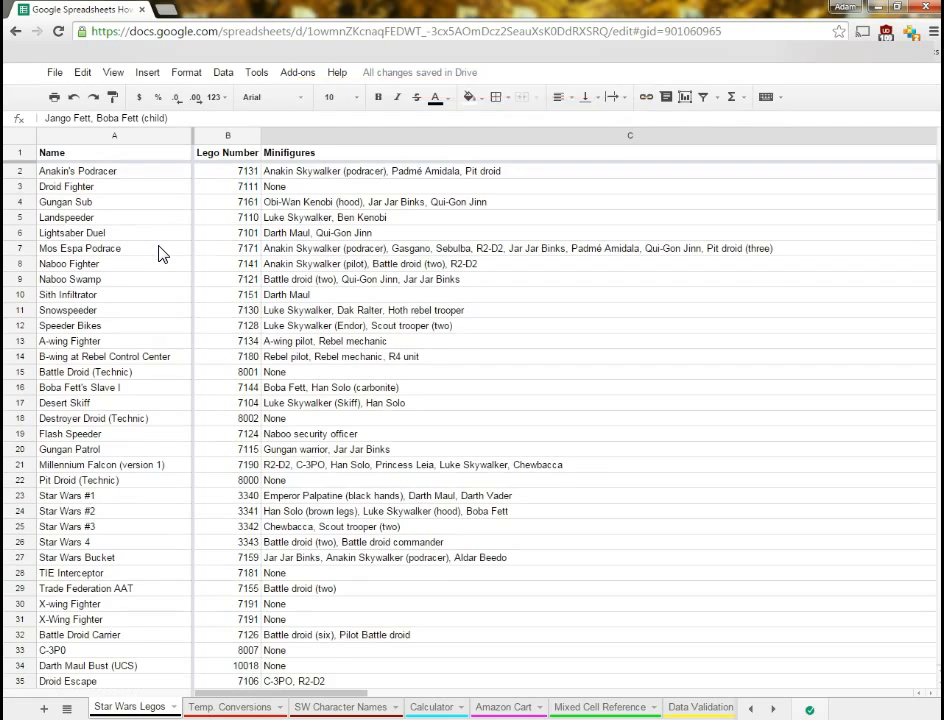
{"action": "key", "text": "ctrl+shift+f"}
{"action": "key", "text": "ctrl+shift+f"}
{"action": "key", "text": "ctrl+shift+f"}
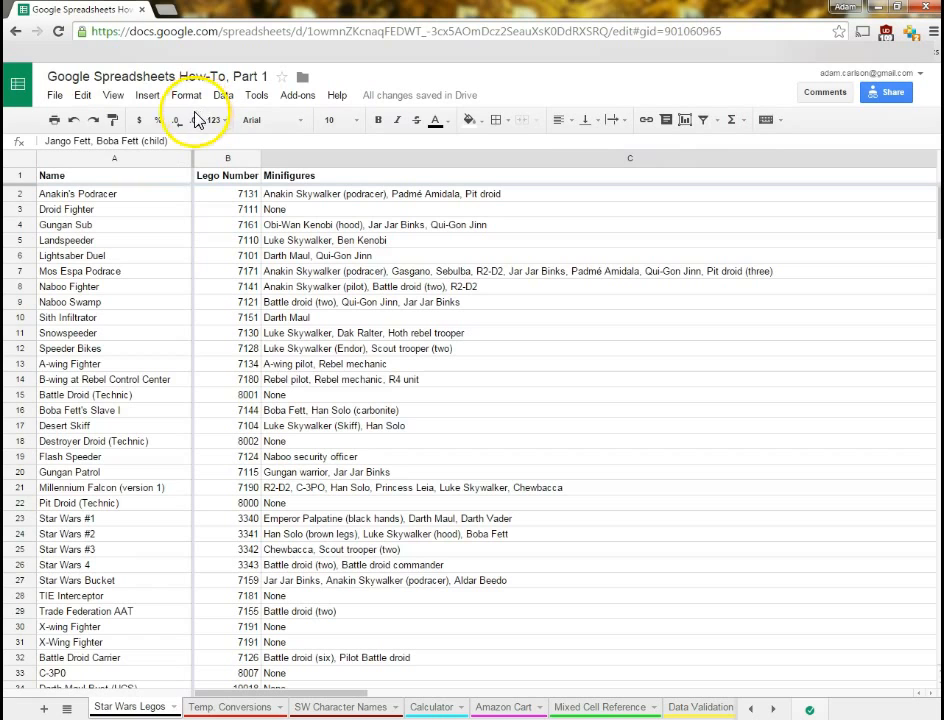
Switch to the full screen view, dismiss the notice, look through the rows, and exit full screen
{"action": "left_click", "coordinate": [113, 96]}
{"action": "left_click", "coordinate": [173, 298]}
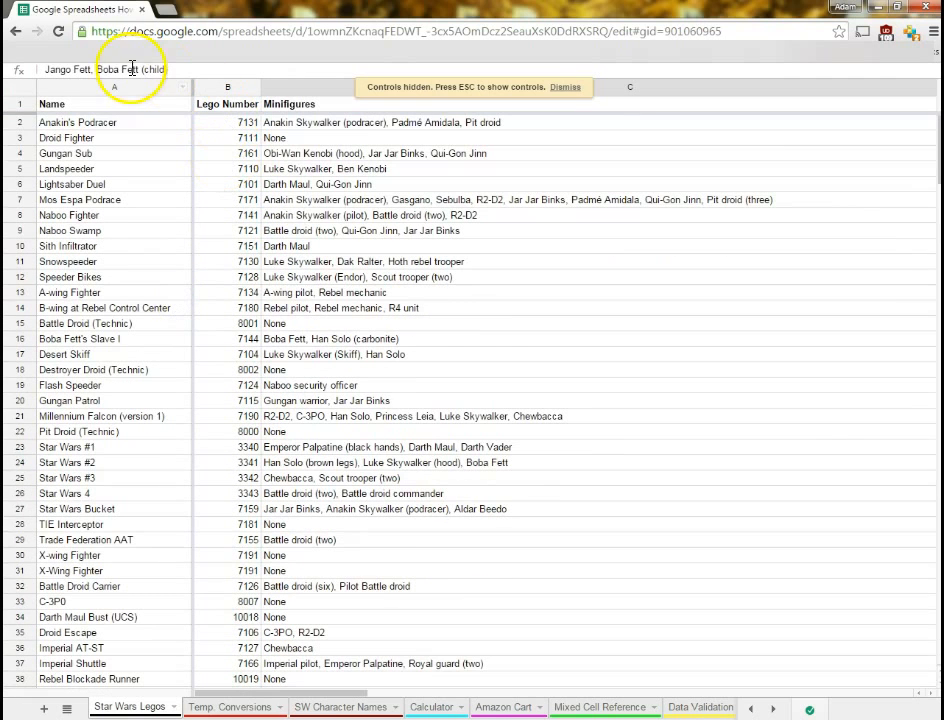
{"action": "left_click", "coordinate": [310, 169]}
{"action": "scroll", "coordinate": [360, 292], "scroll_direction": "down", "scroll_amount": 4}
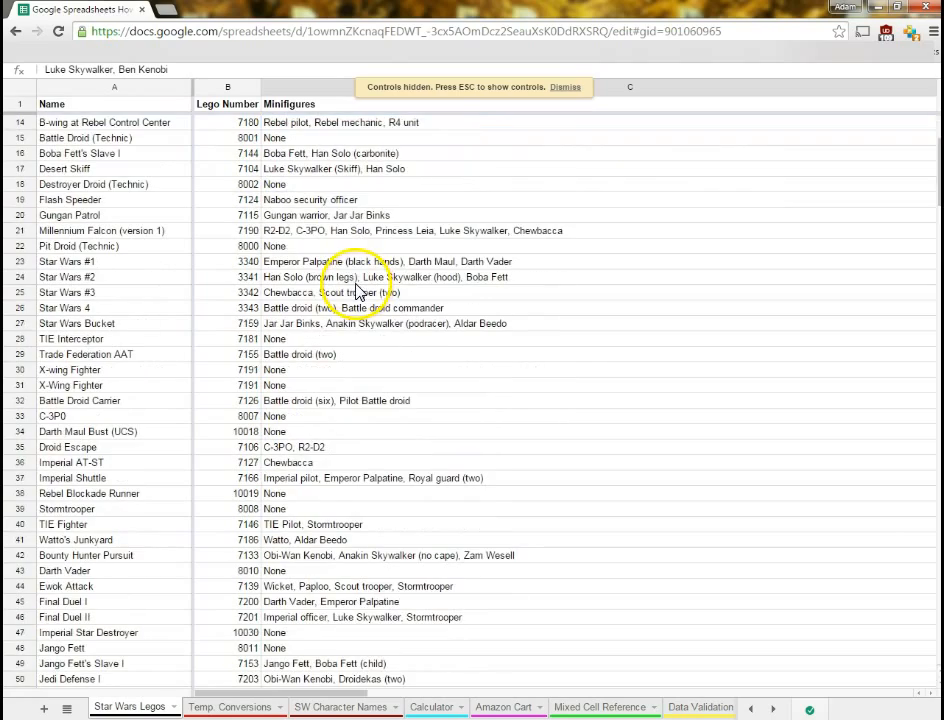
{"action": "left_click", "coordinate": [560, 90]}
{"action": "scroll", "coordinate": [405, 390], "scroll_direction": "down", "scroll_amount": 20}
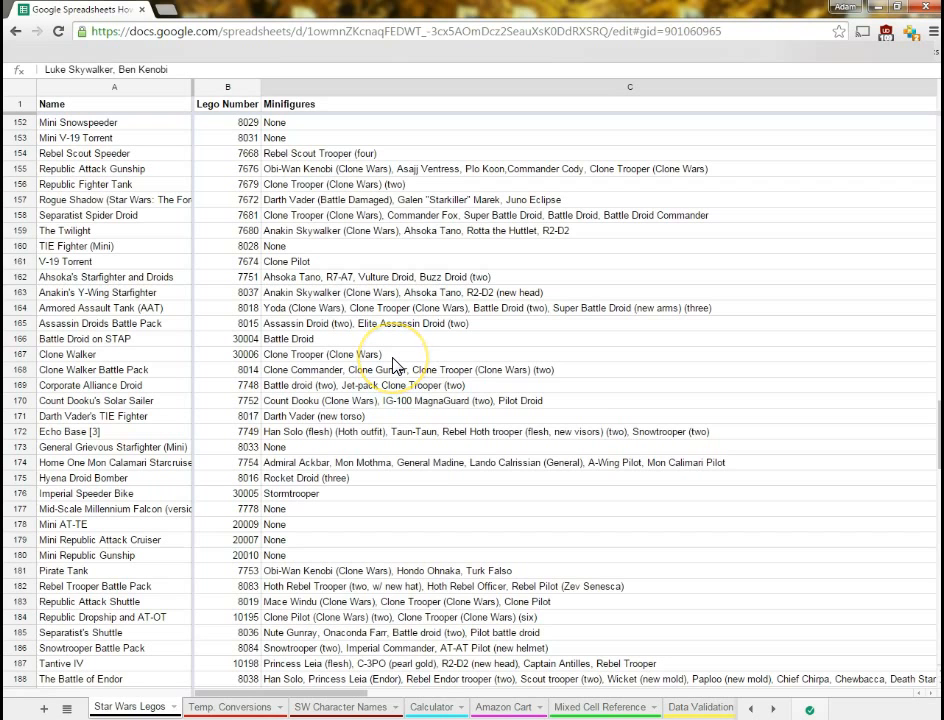
{"action": "left_click", "coordinate": [390, 310]}
{"action": "key", "text": "Escape"}
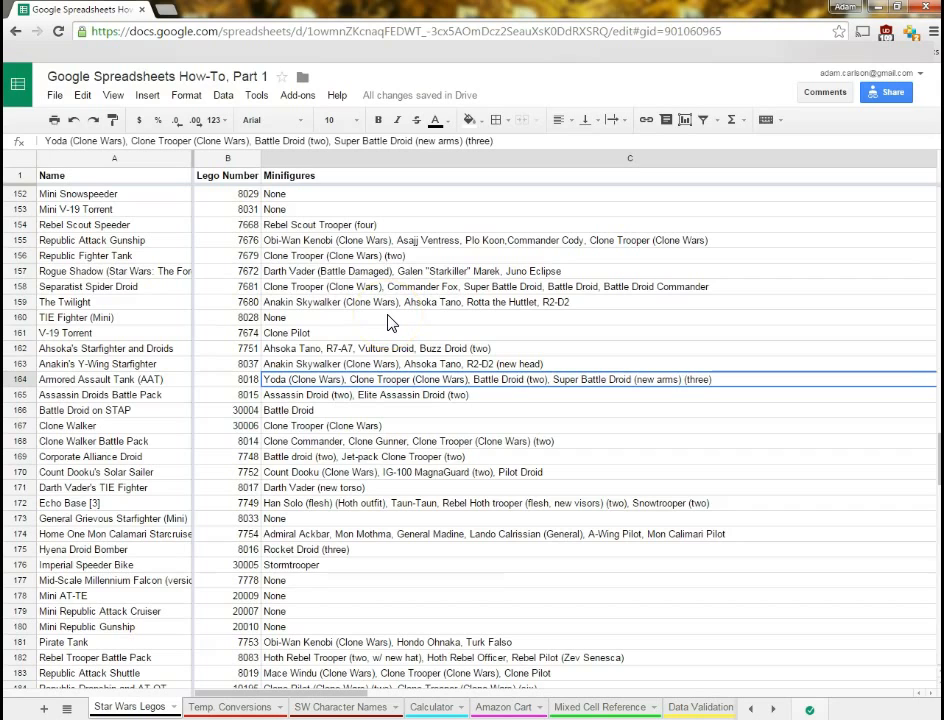